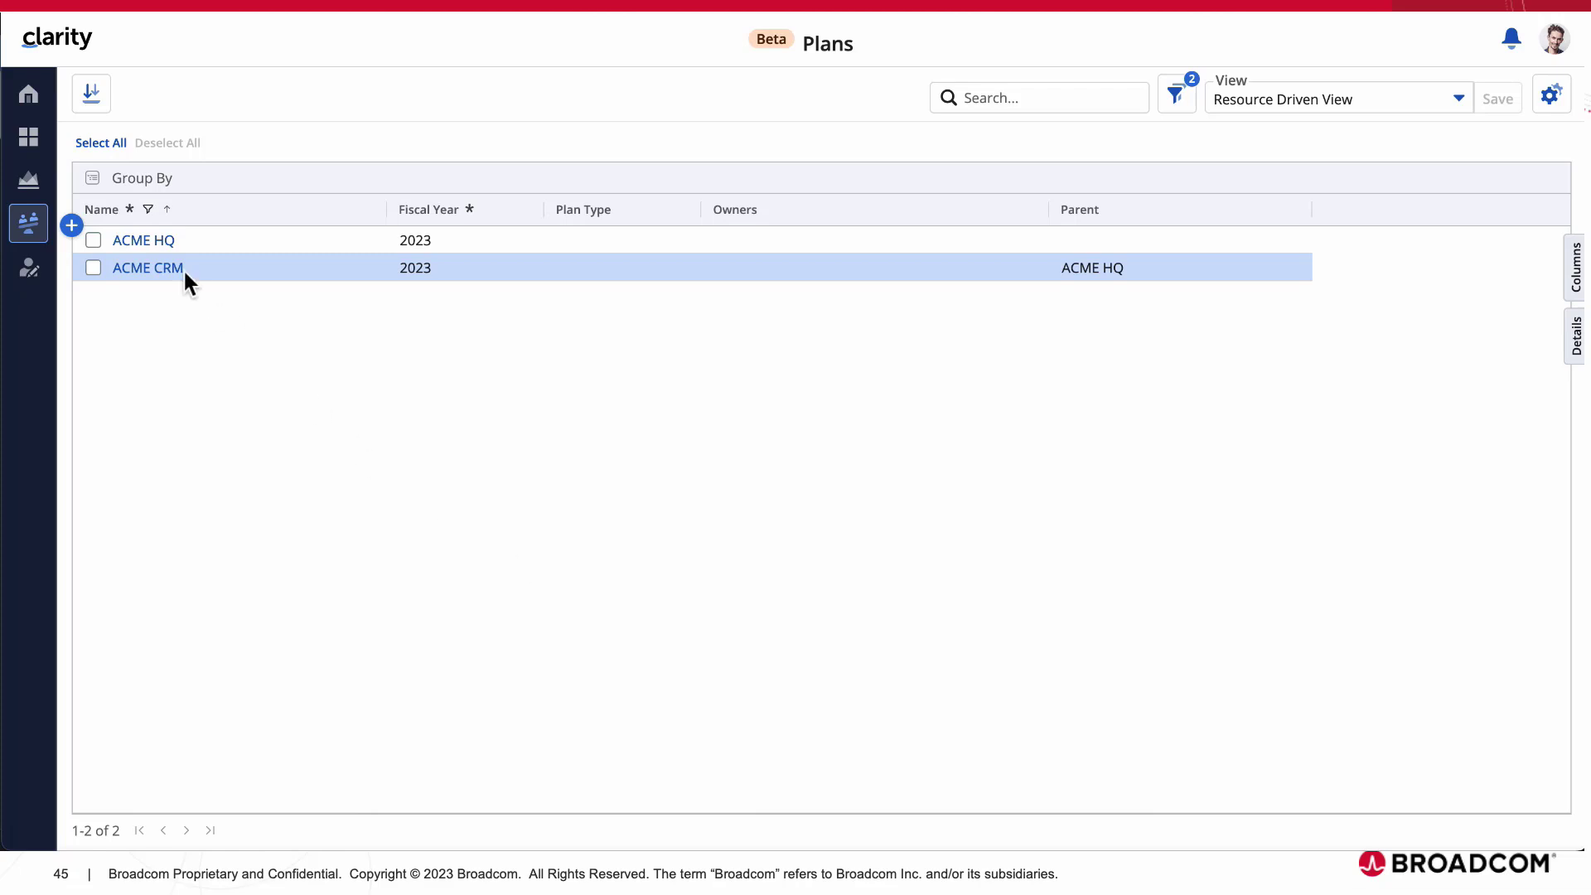
# In the ACME HQ plan's configuration, add a Manager table to the resource breakdown
pyautogui.click(150, 242)
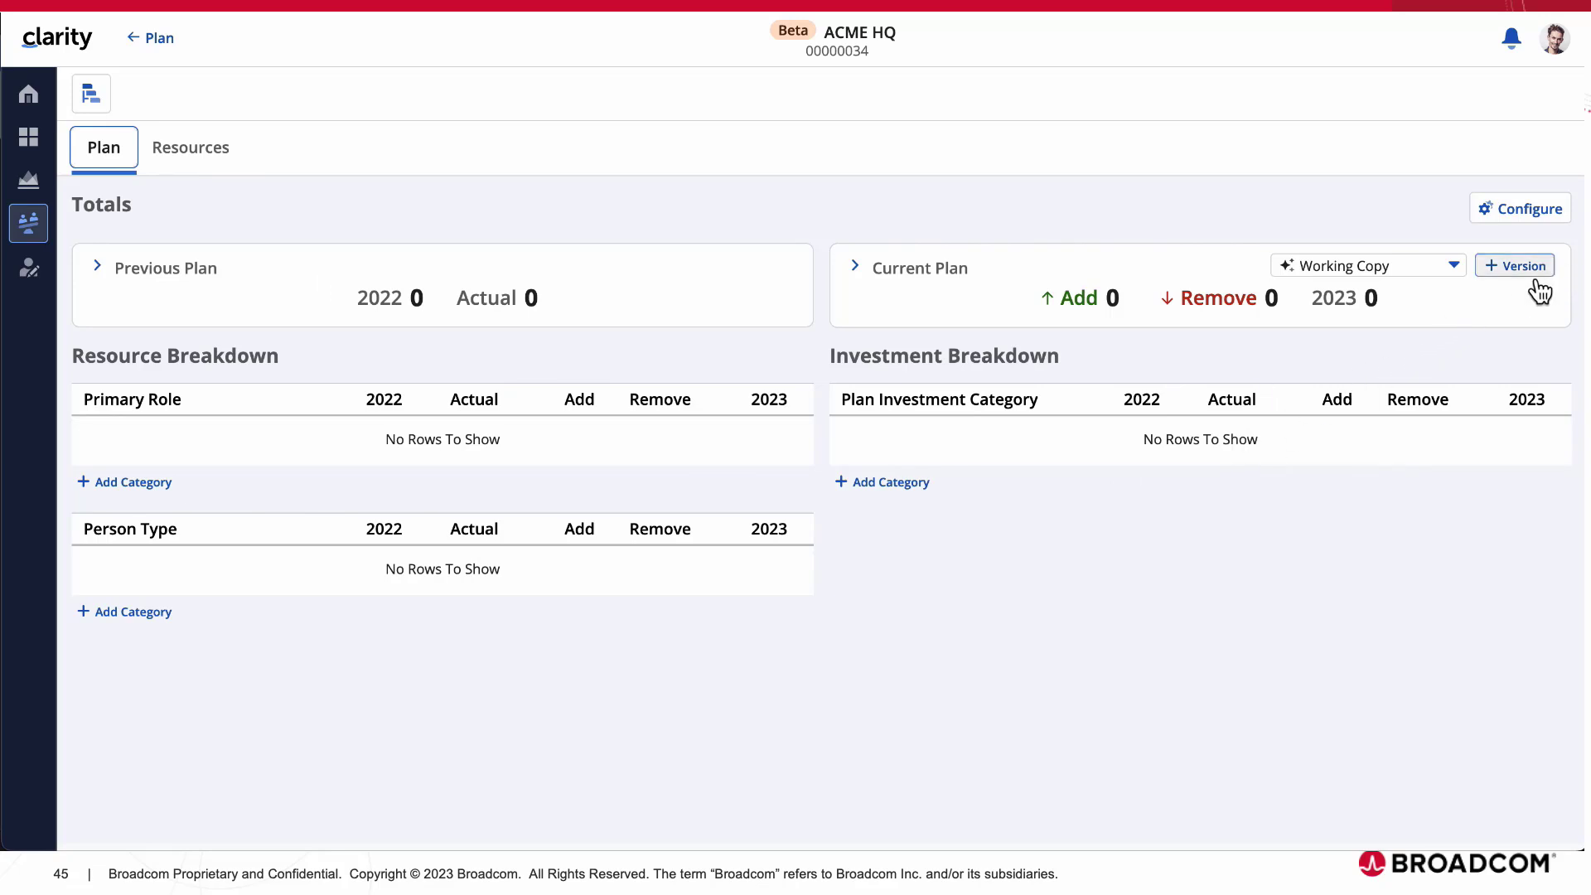
pyautogui.click(1527, 219)
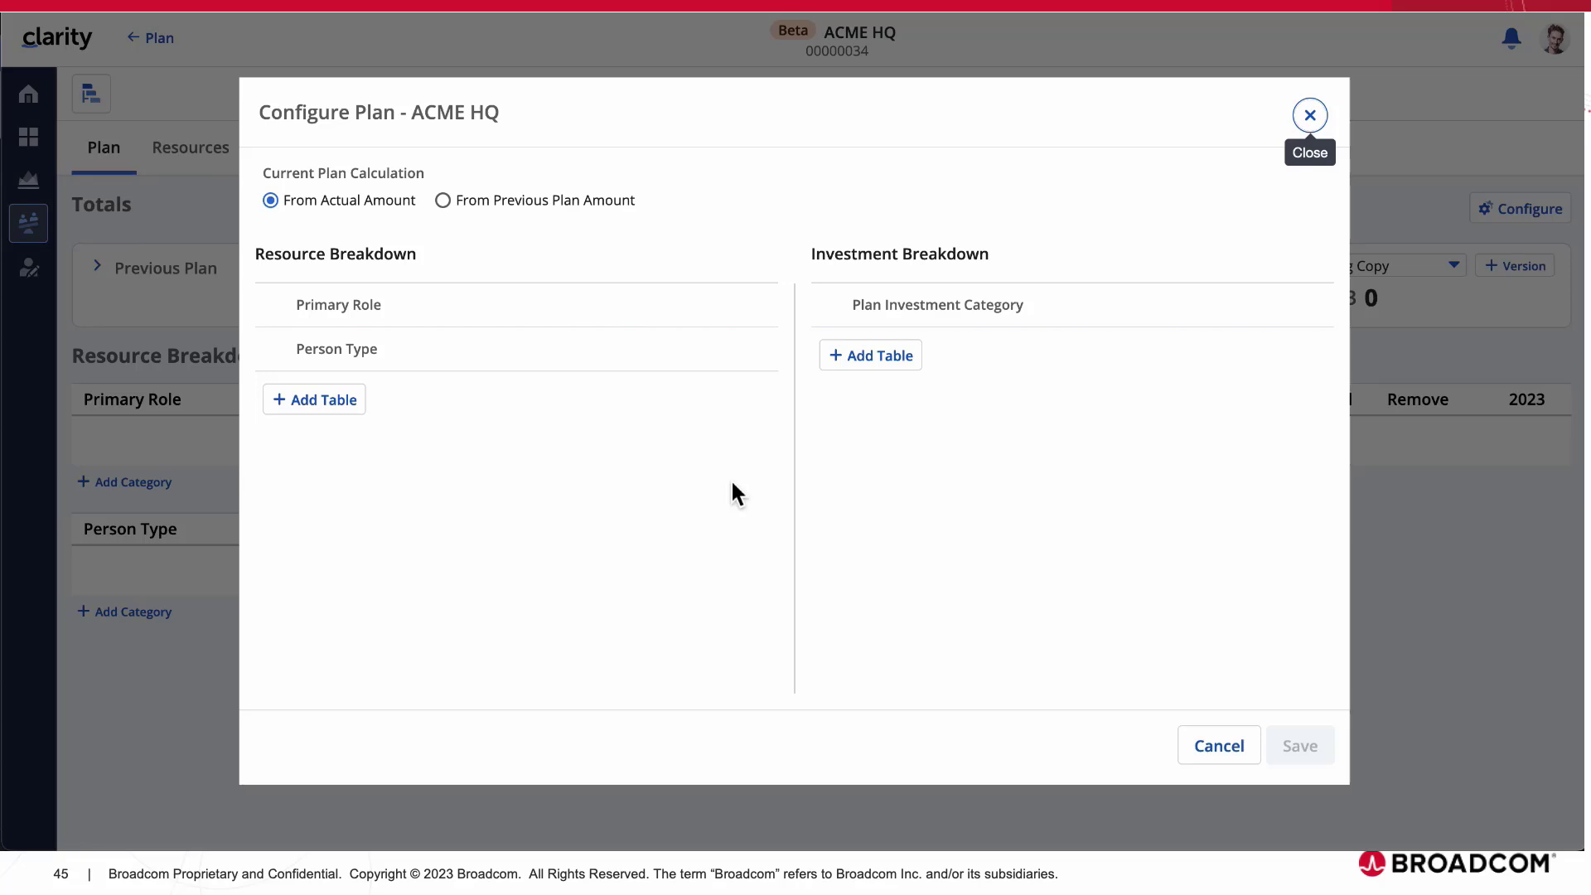
pyautogui.click(341, 407)
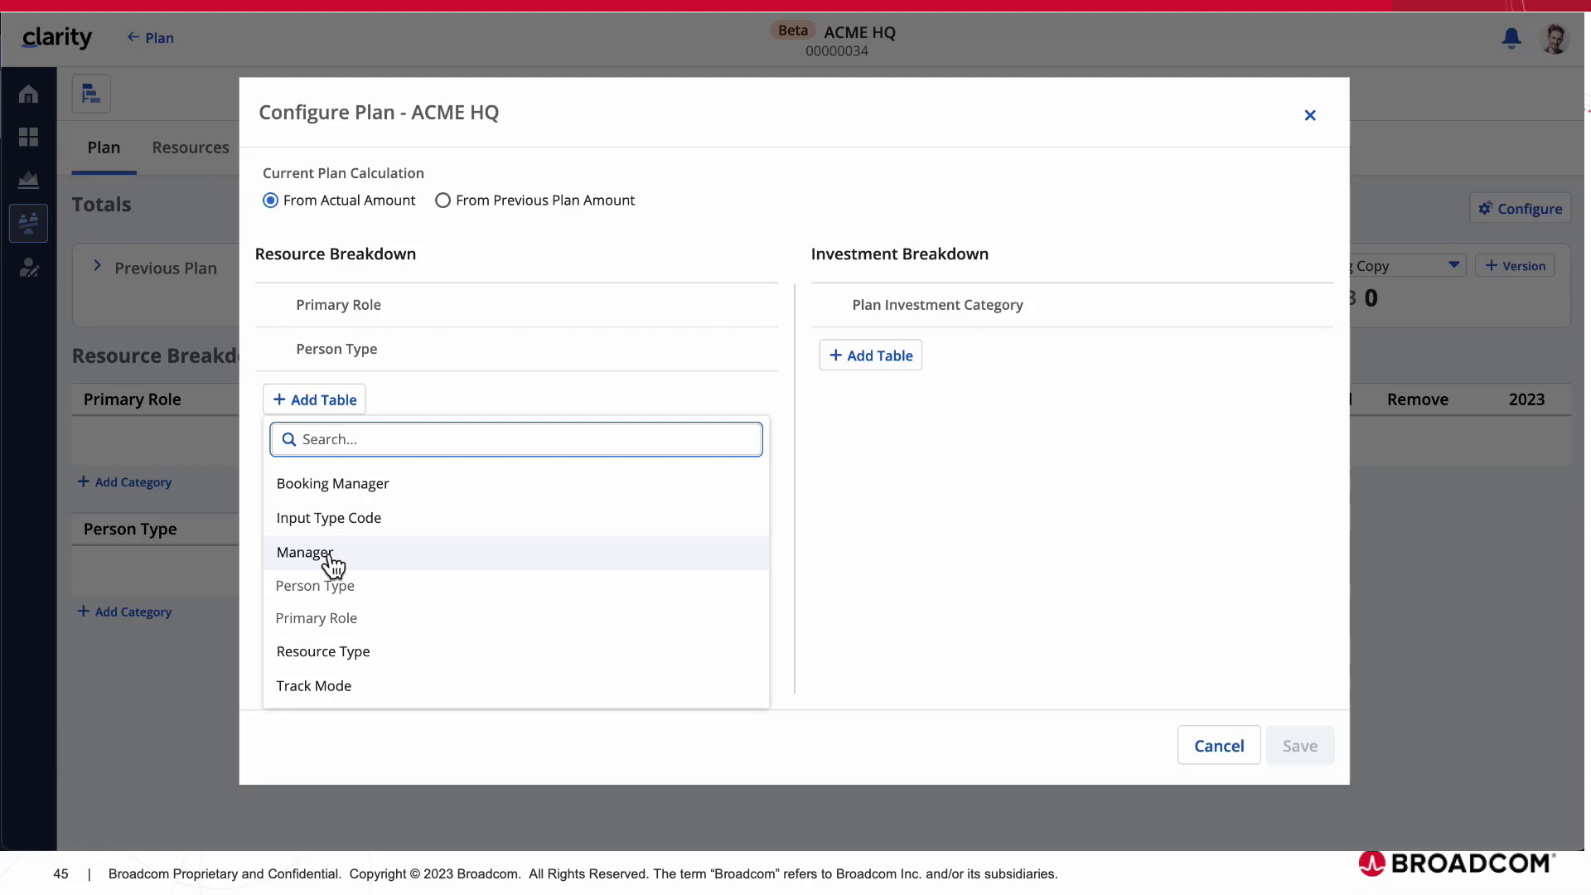
pyautogui.click(331, 559)
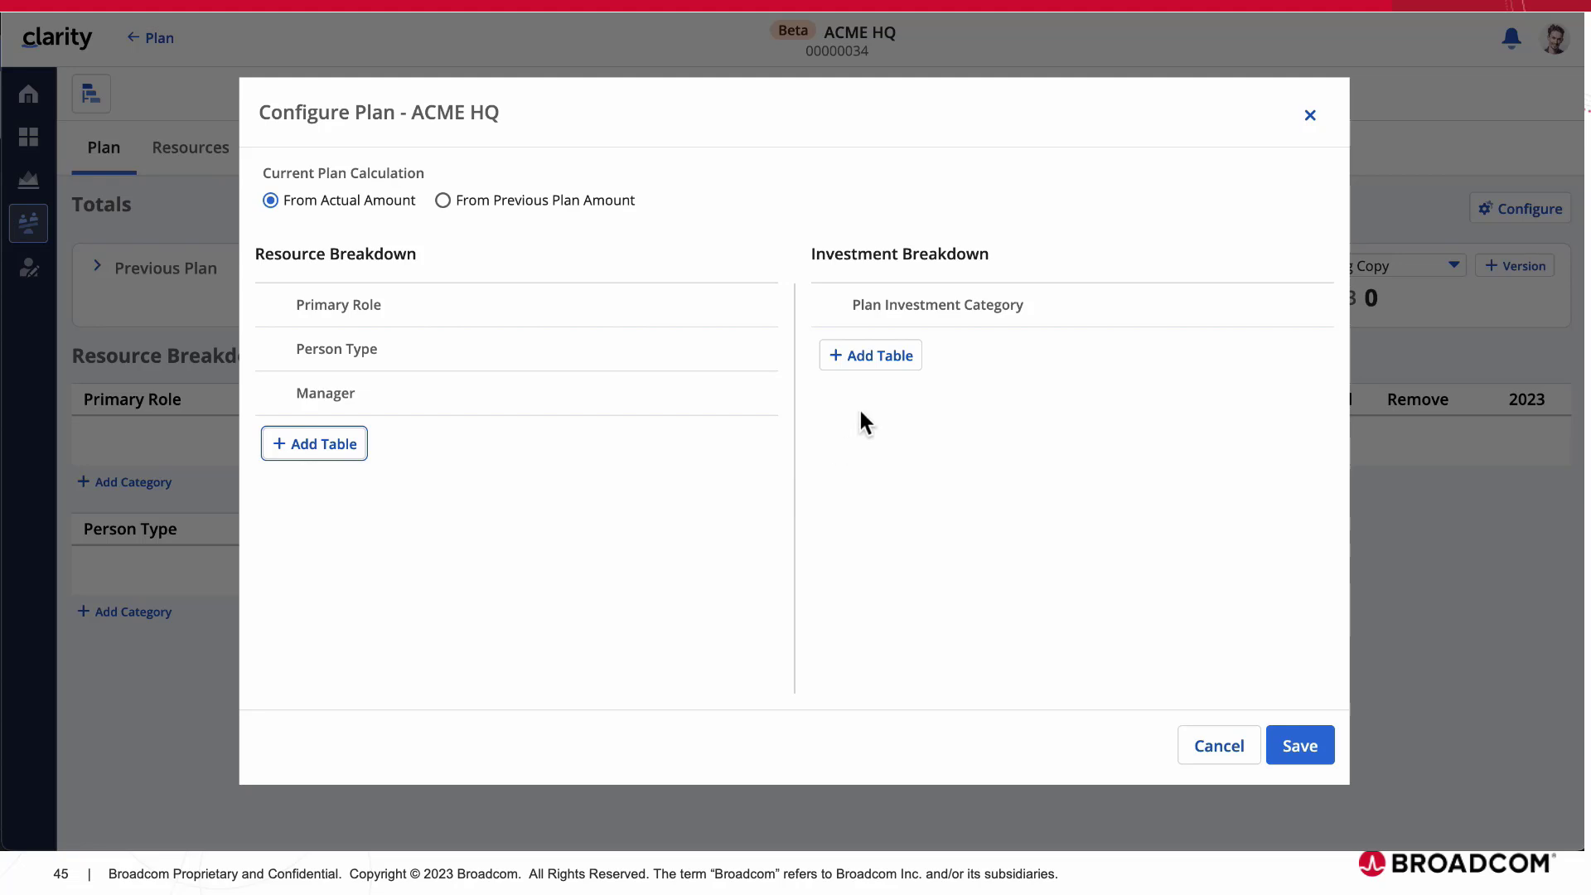
# Add Goal and Team tables to the investment breakdown and save the ACME HQ plan configuration
pyautogui.click(881, 367)
pyautogui.scroll(-3, 927, 550)
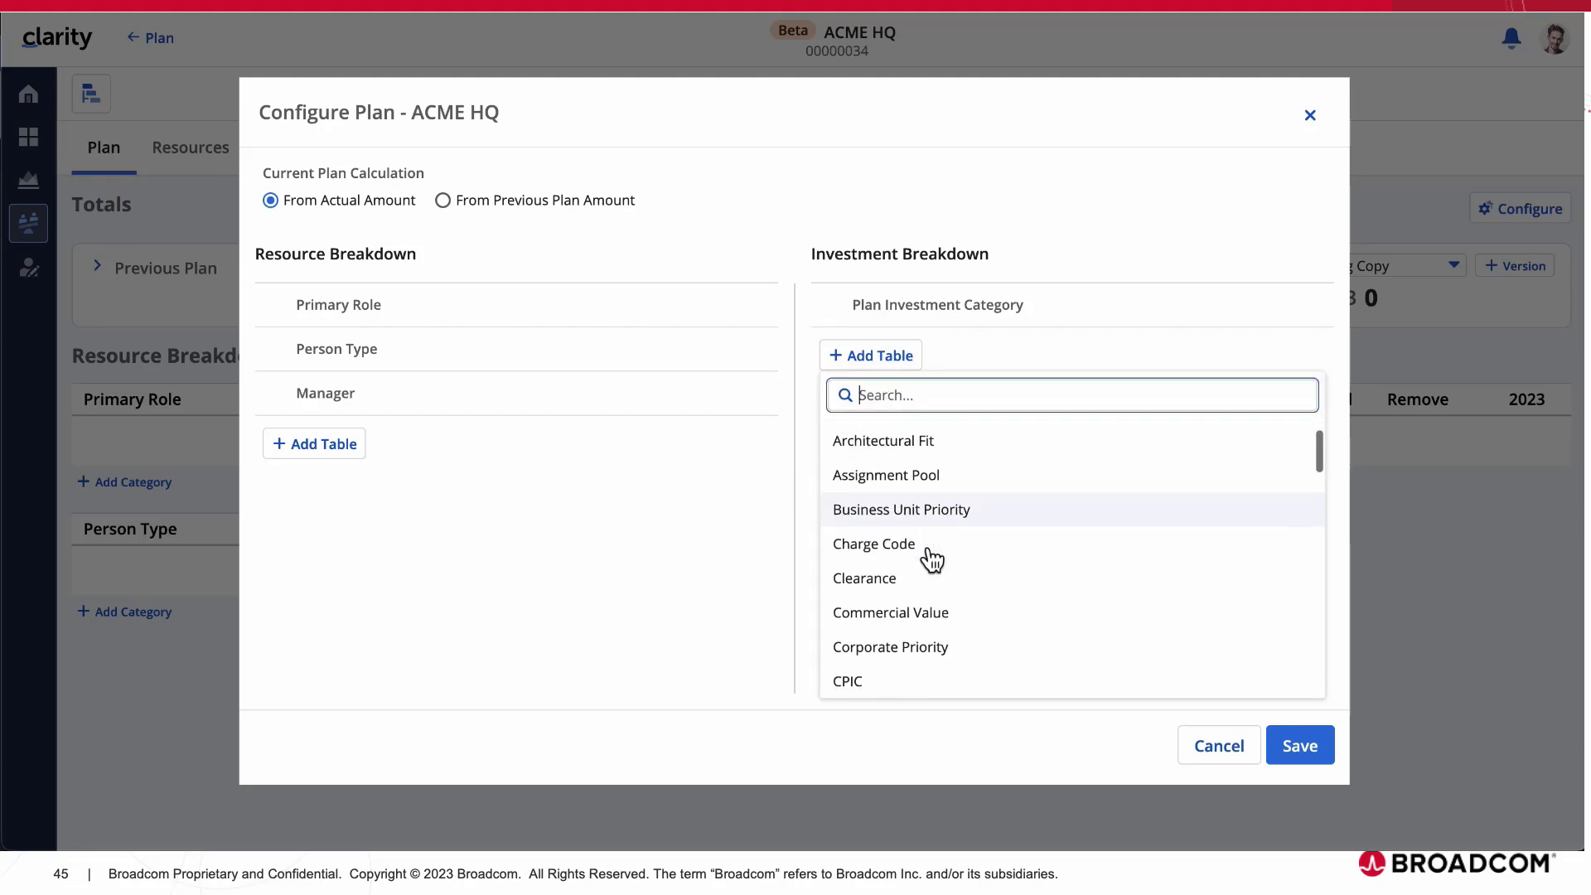
pyautogui.scroll(-6, 931, 557)
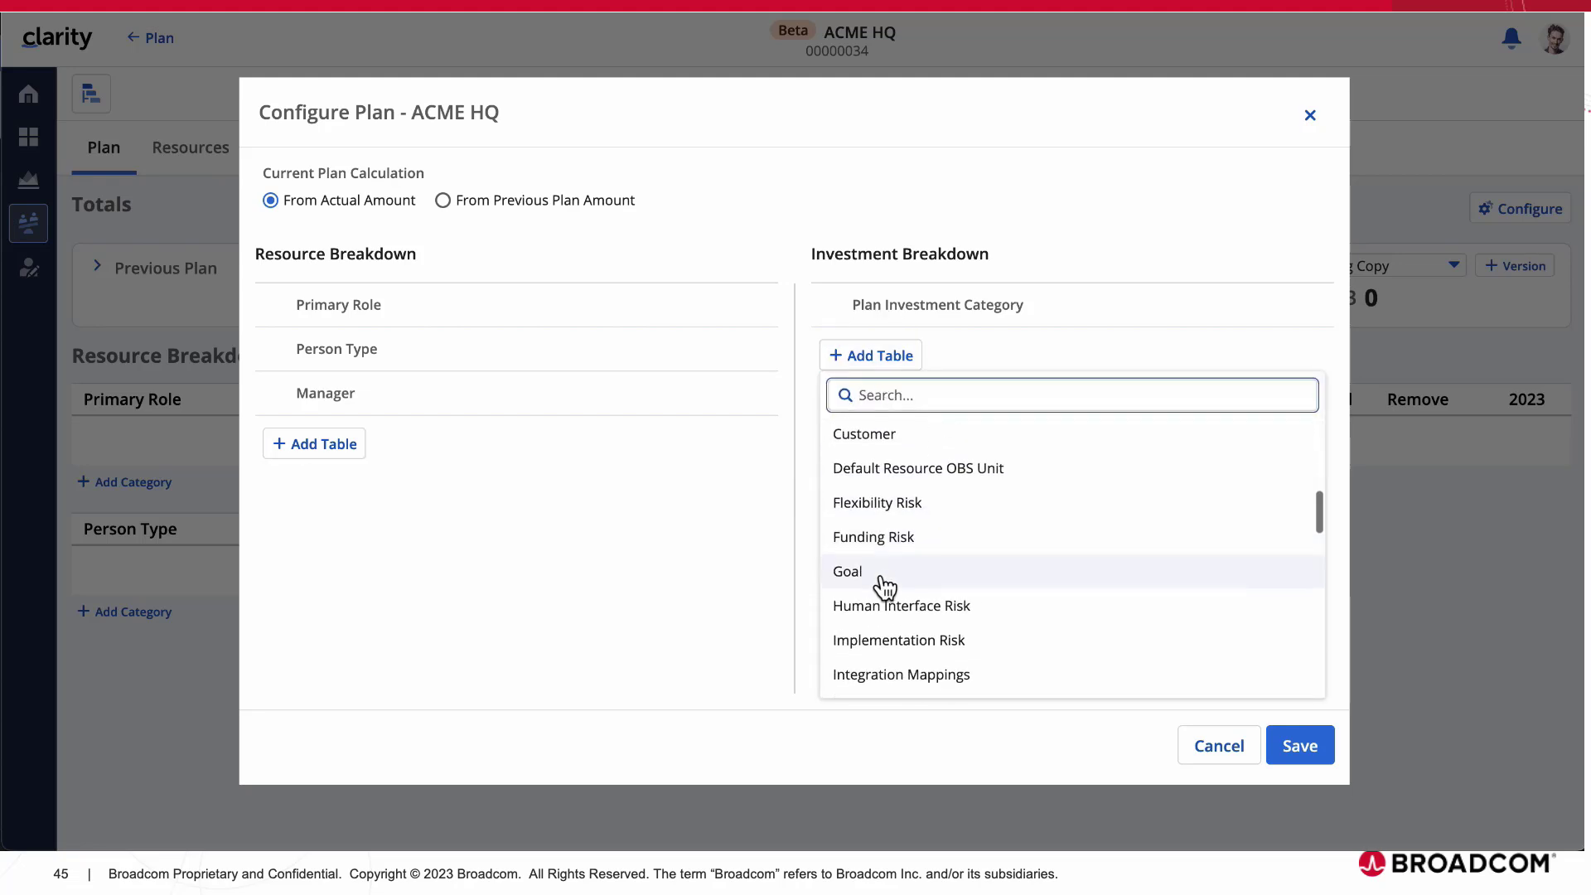
pyautogui.click(884, 578)
pyautogui.click(885, 406)
pyautogui.write('tea')
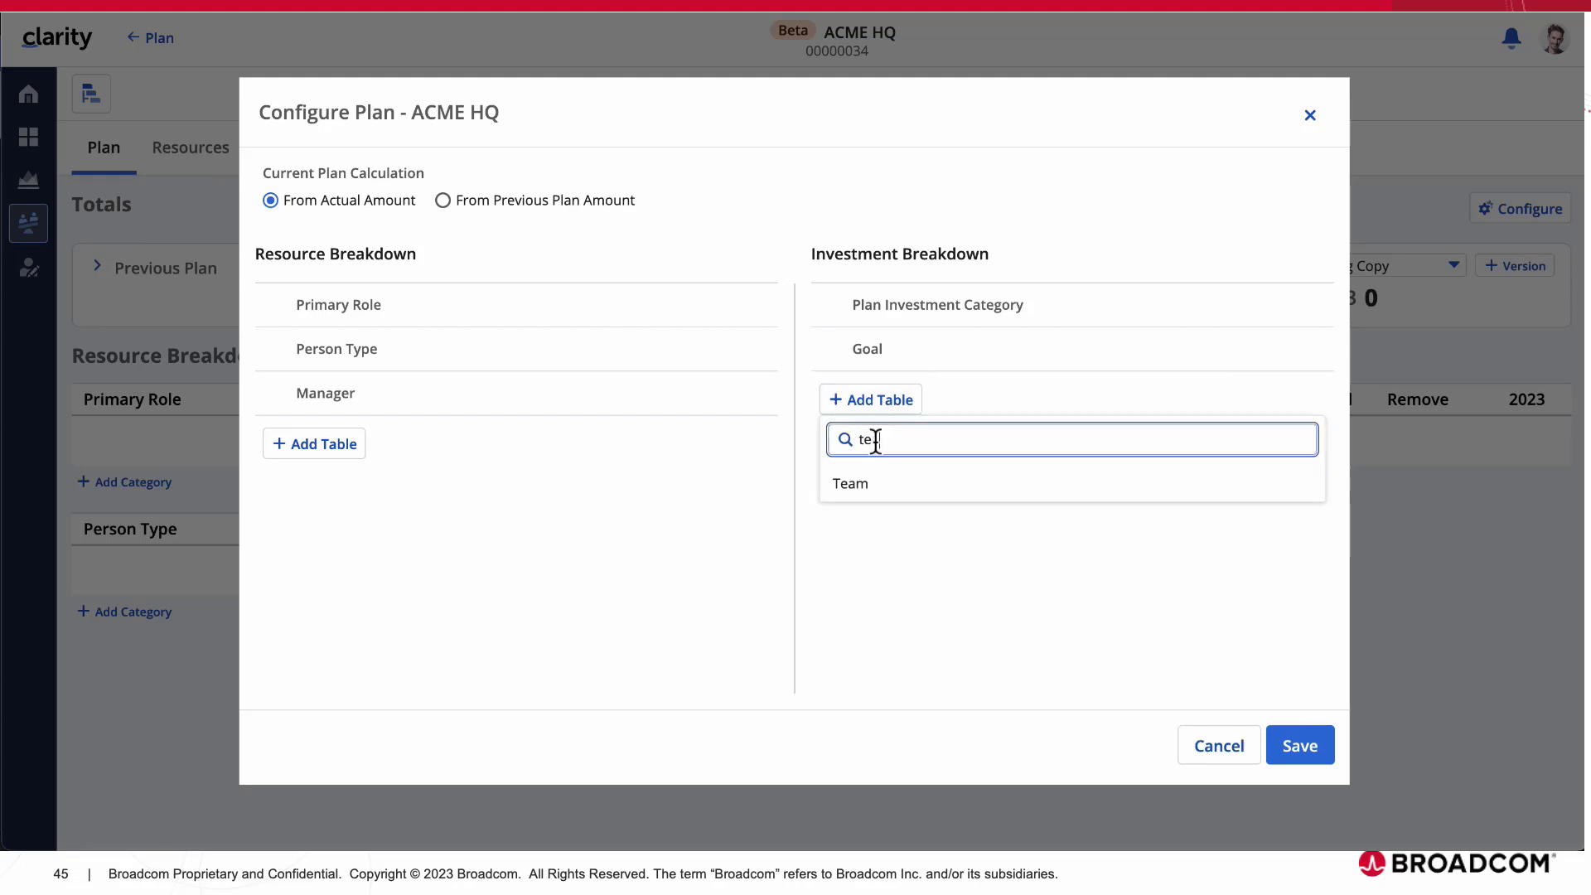
pyautogui.click(876, 497)
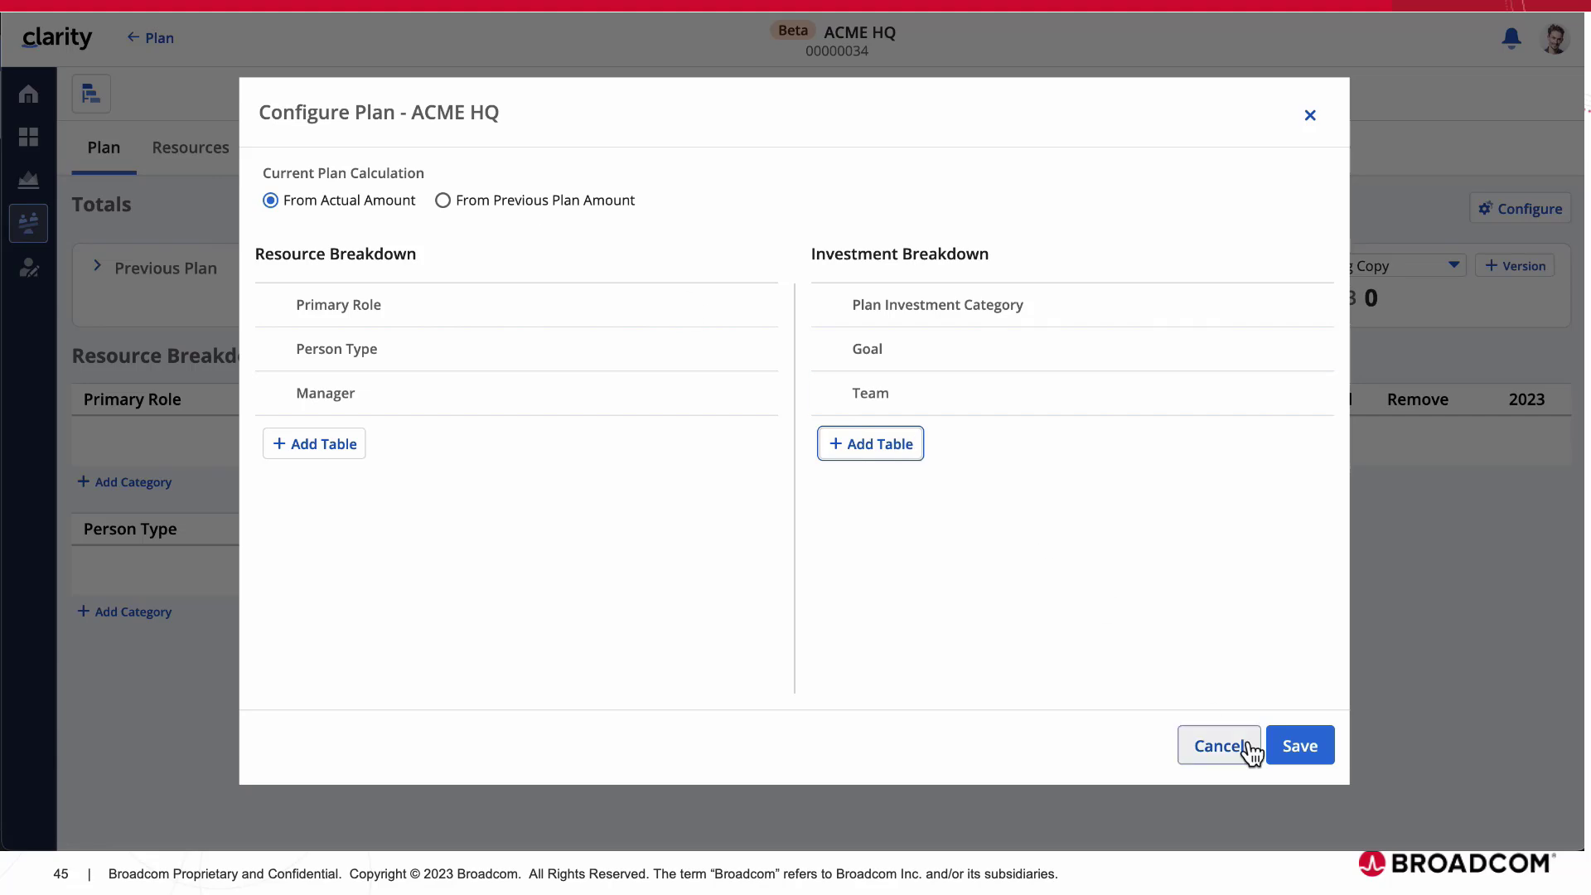
pyautogui.click(1306, 750)
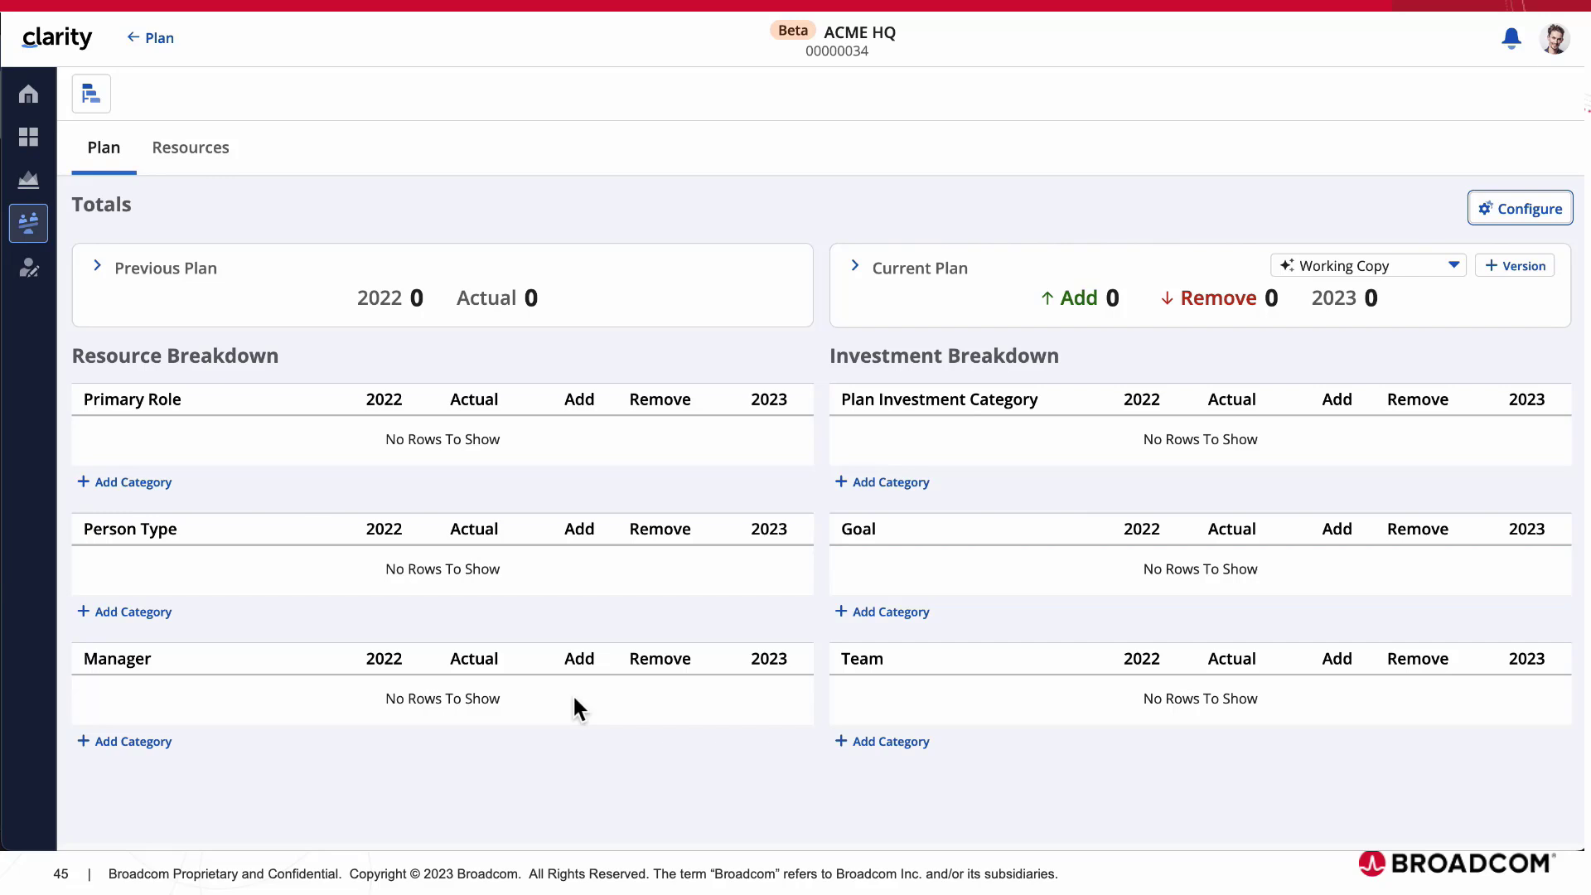
# Open the ACME CRM plan and check which configuration it inherits from its parent plan
pyautogui.click(137, 43)
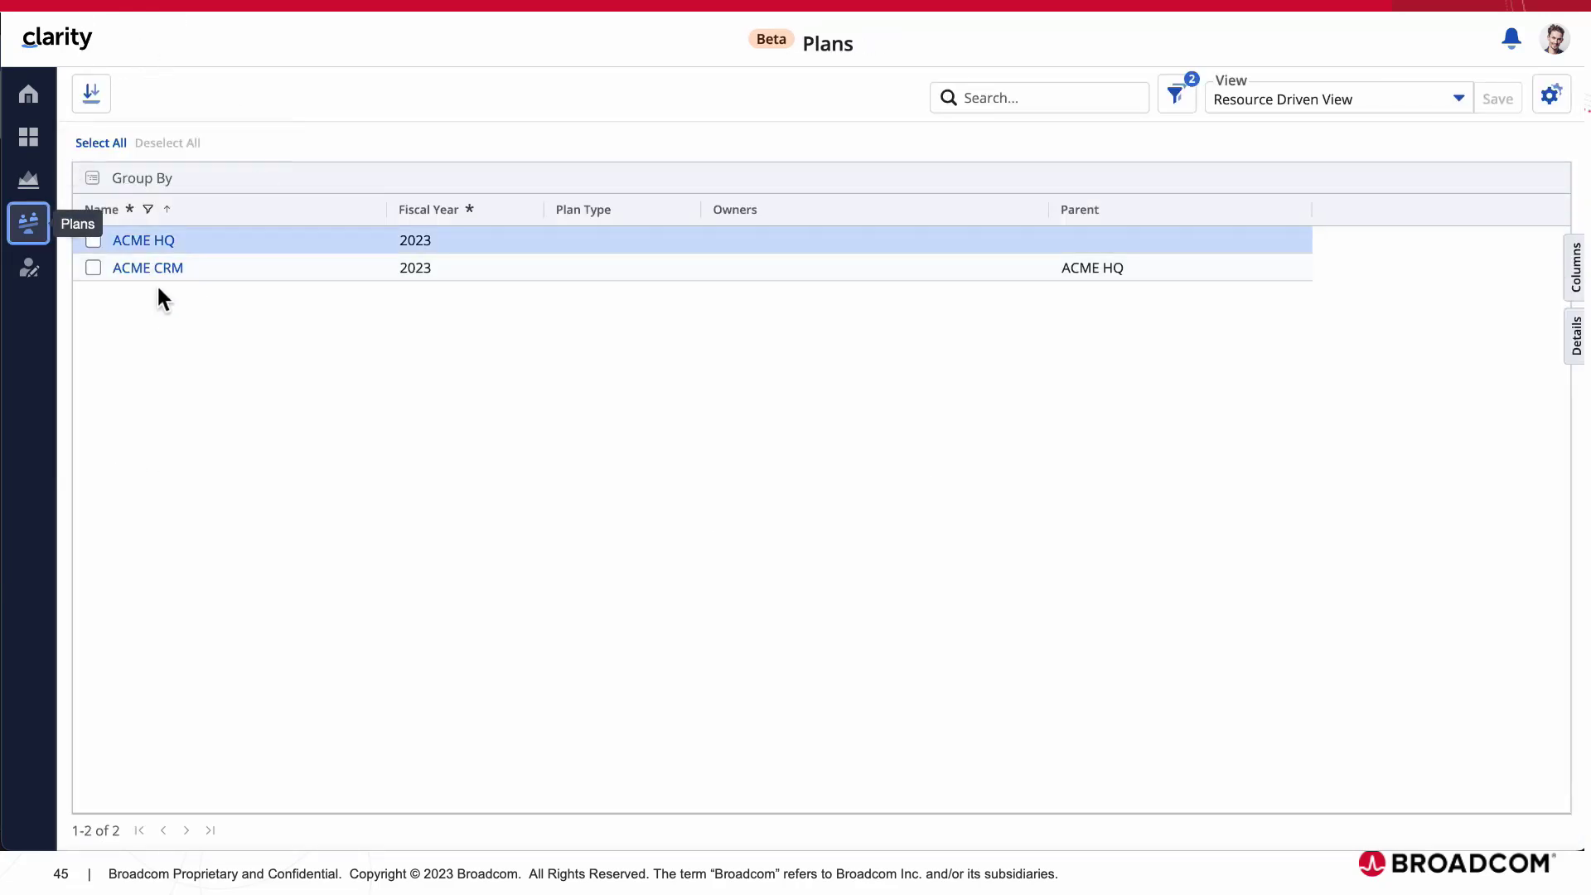
pyautogui.click(157, 270)
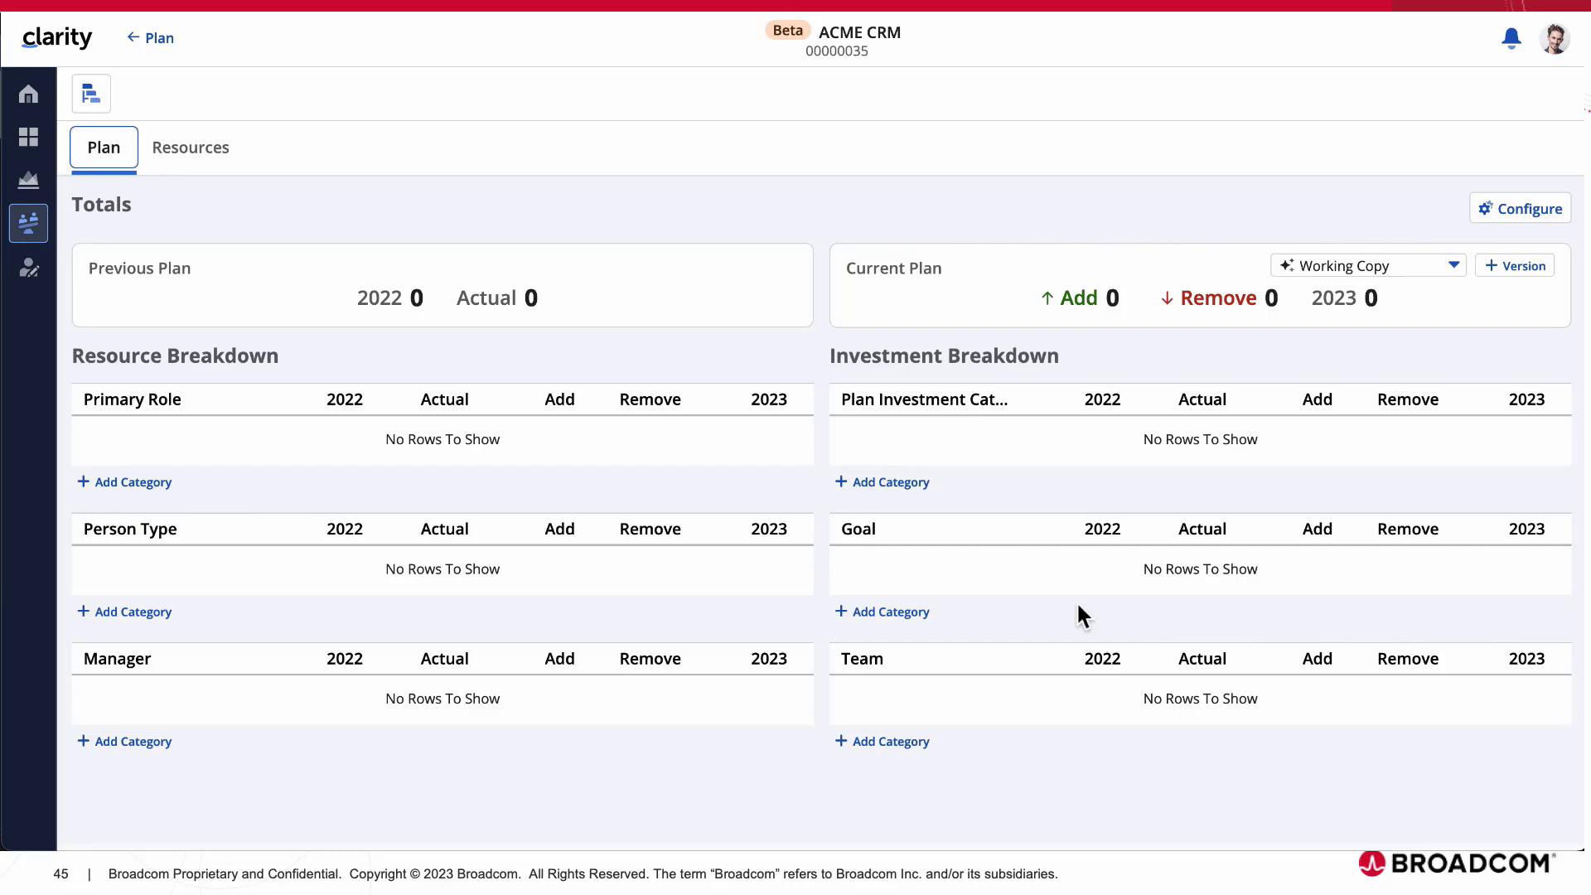
pyautogui.click(1519, 214)
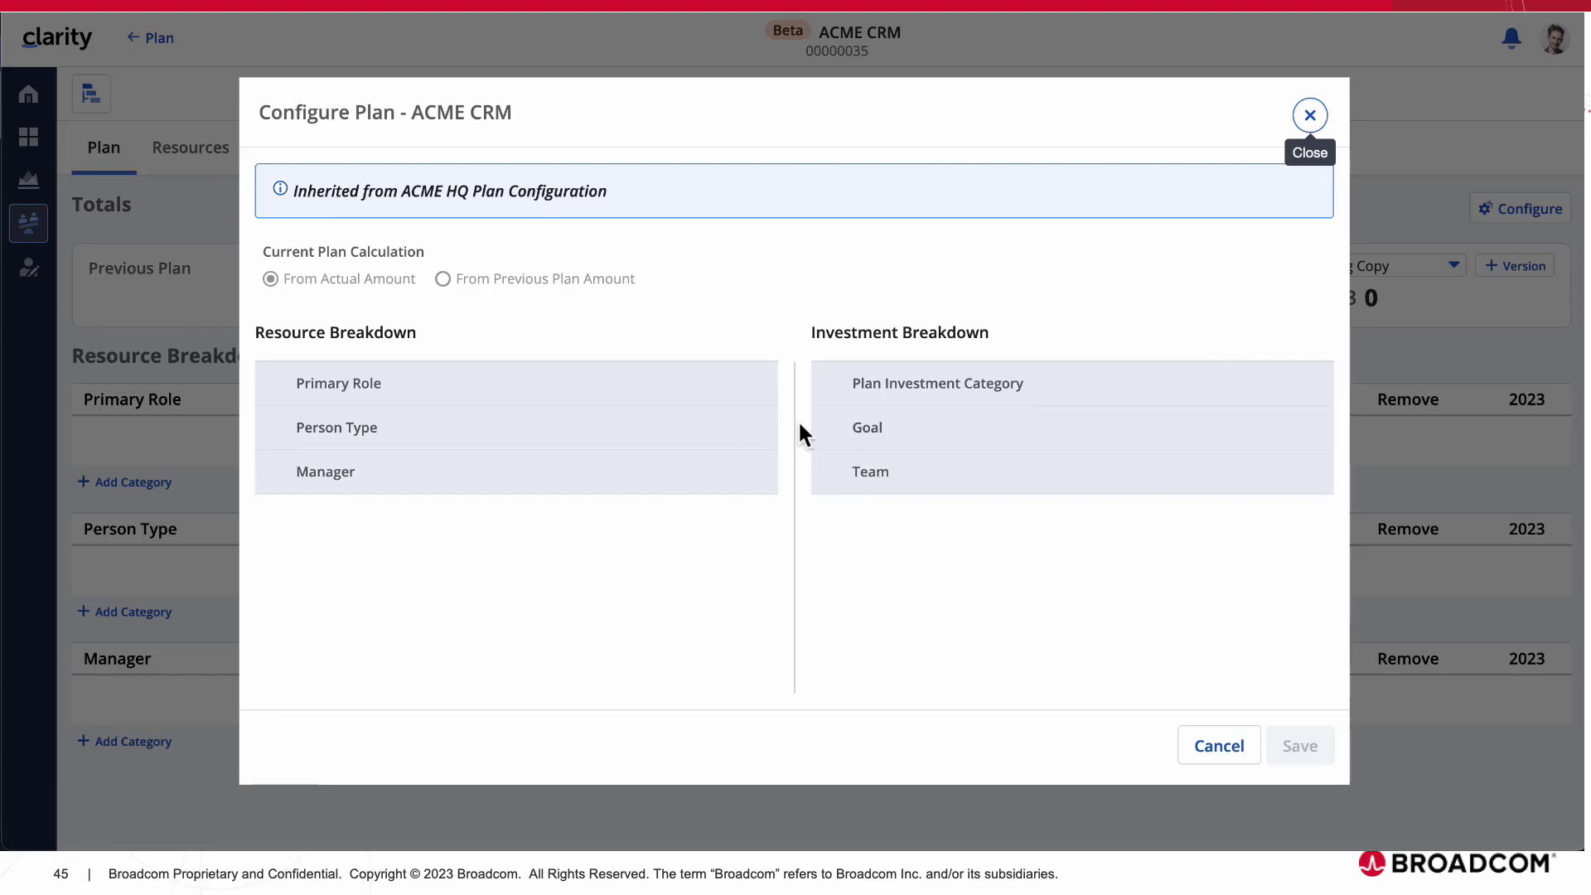
pyautogui.click(1309, 116)
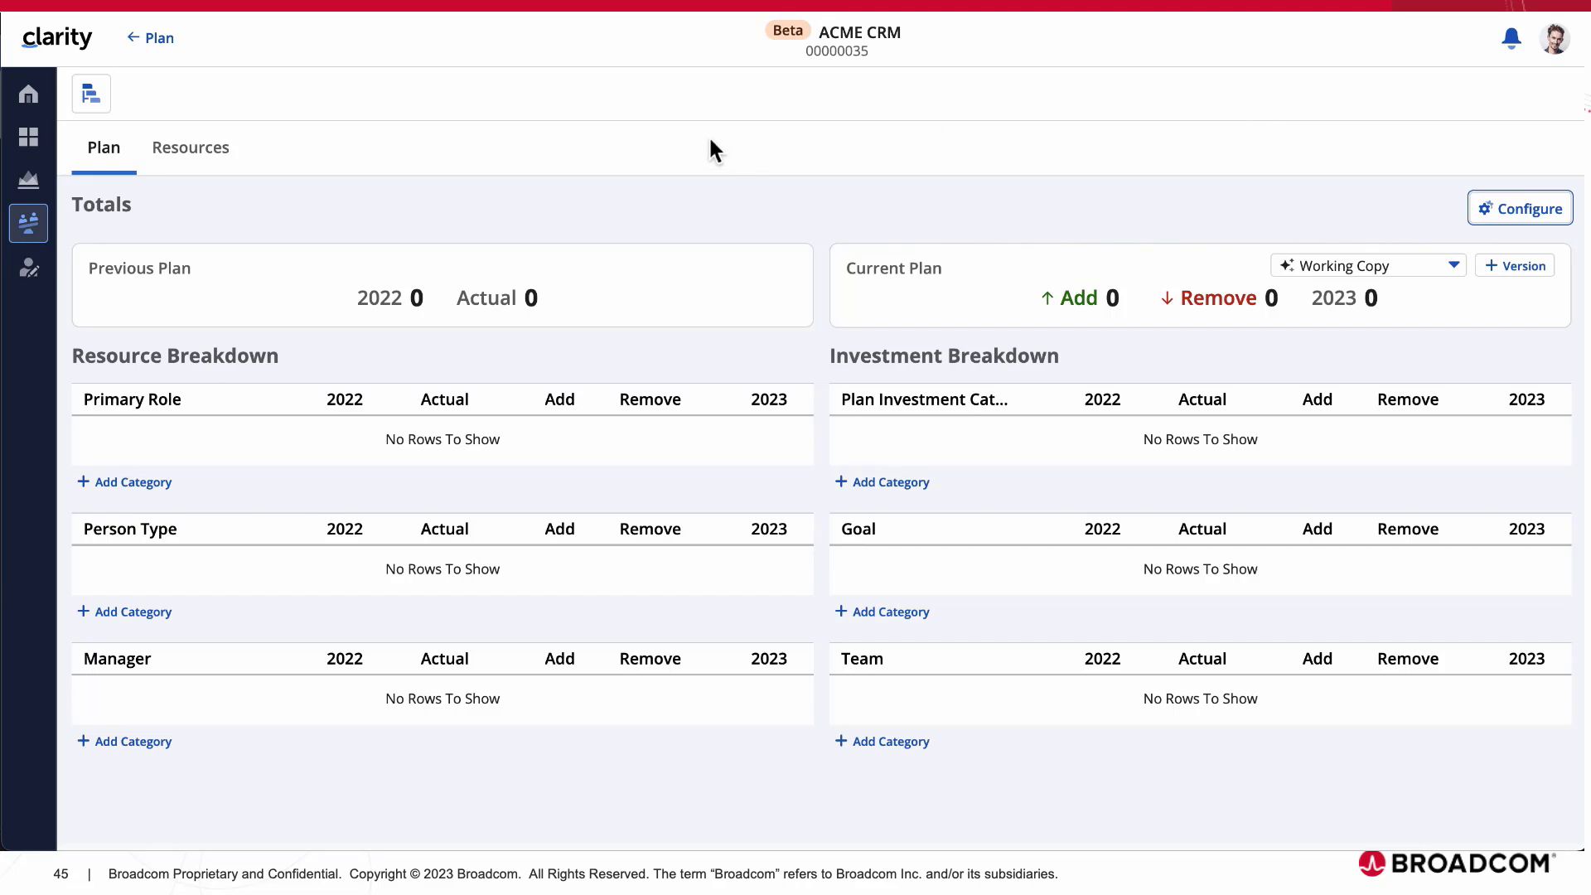
# Add the first two engineers, the two contractor engineers and the first two architects to the ACME CRM plan's resources
pyautogui.click(196, 151)
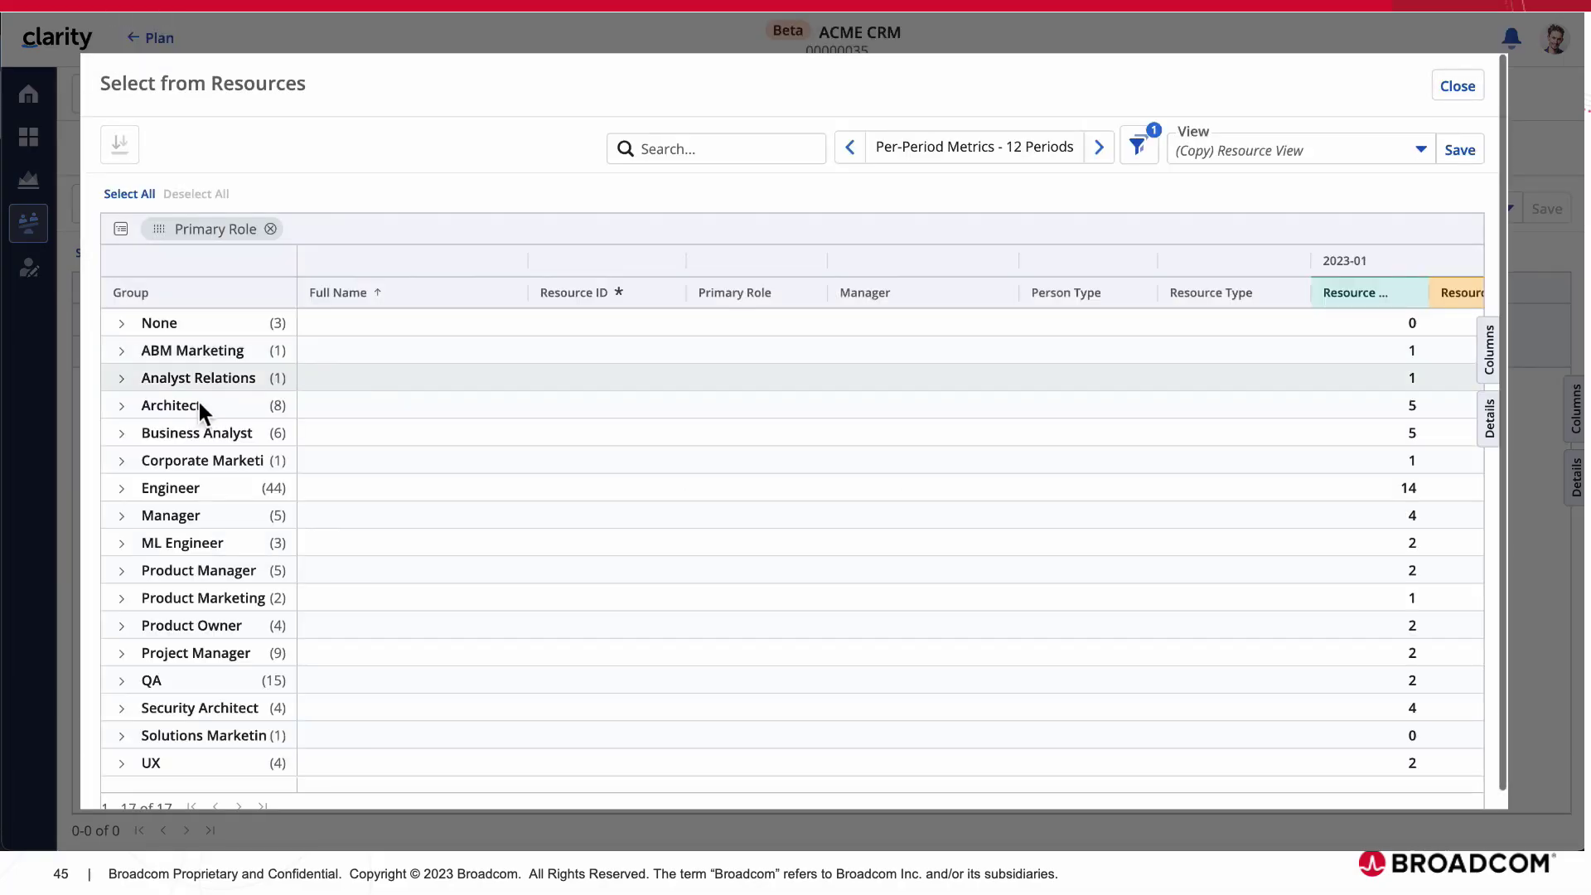
pyautogui.click(122, 486)
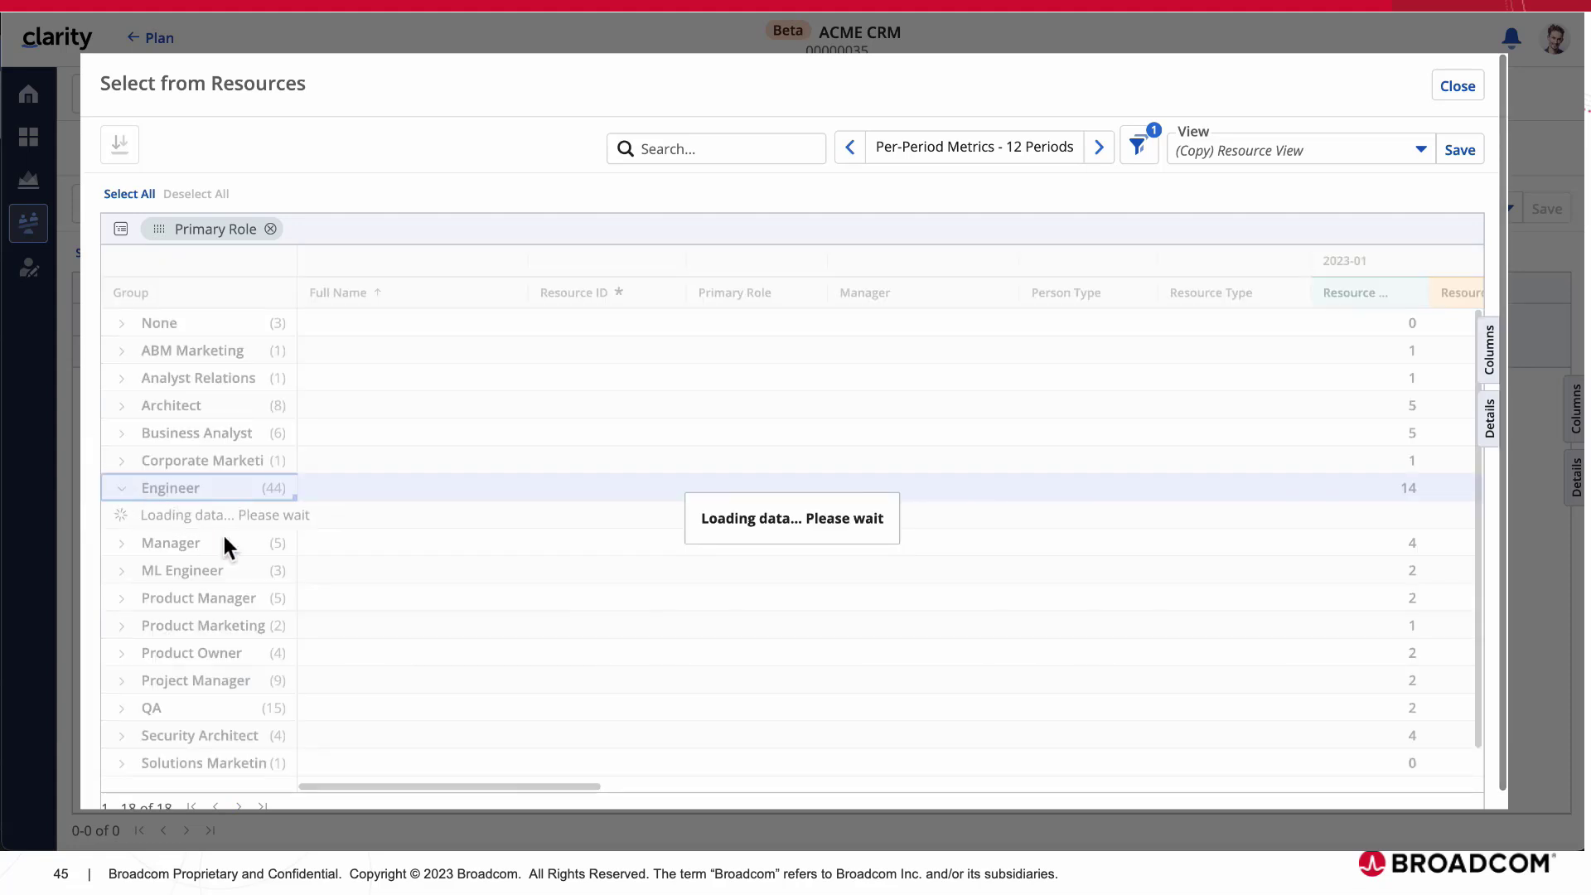
pyautogui.scroll(-1, 369, 568)
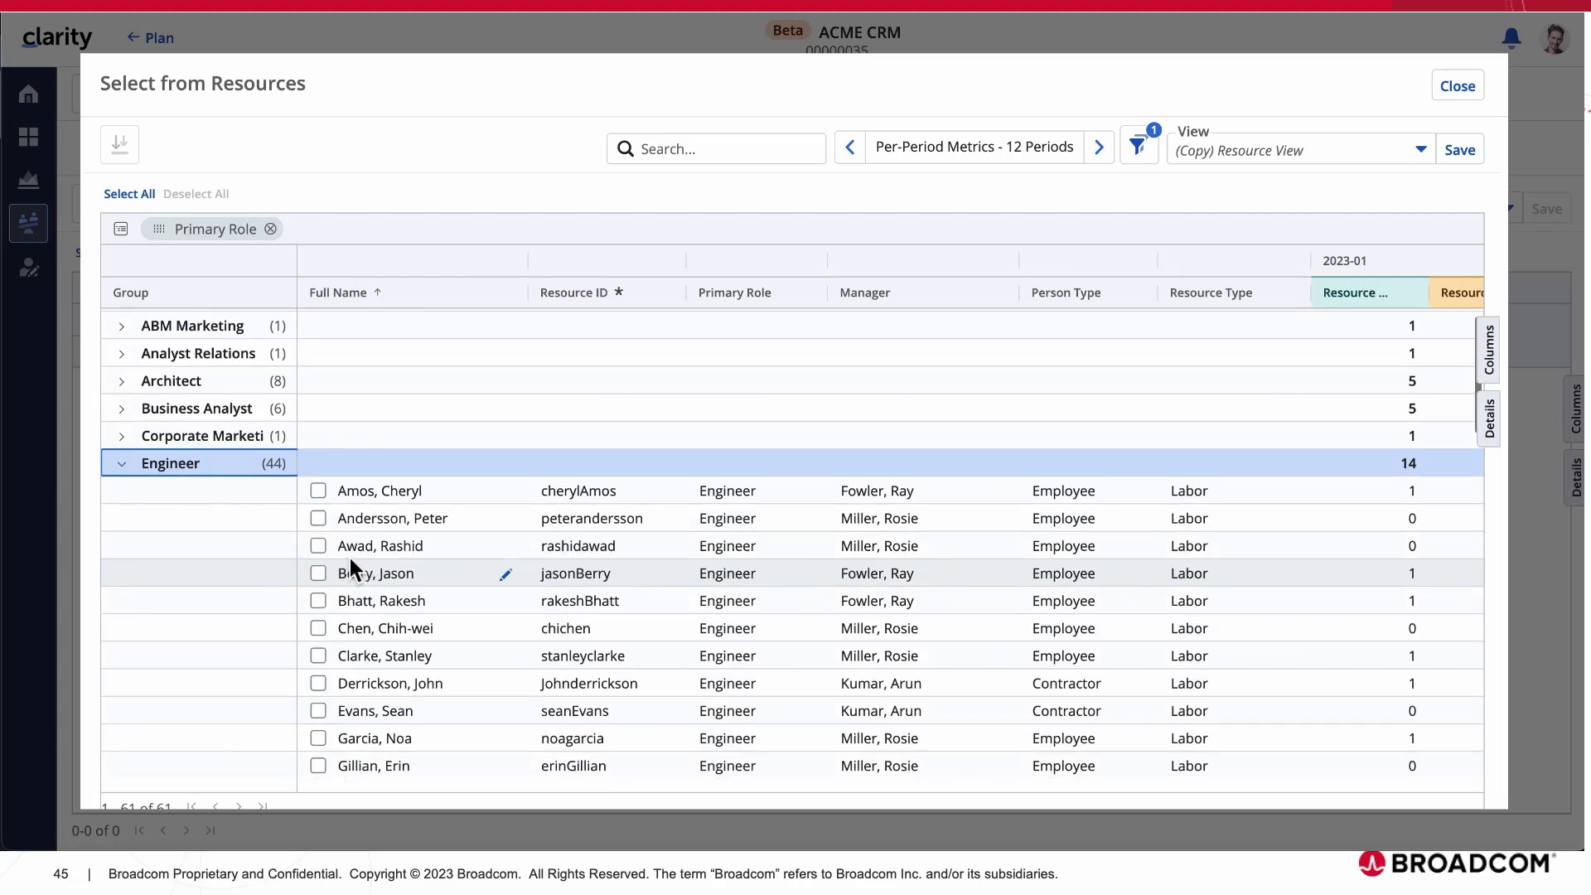
pyautogui.click(319, 491)
pyautogui.click(319, 517)
pyautogui.click(320, 681)
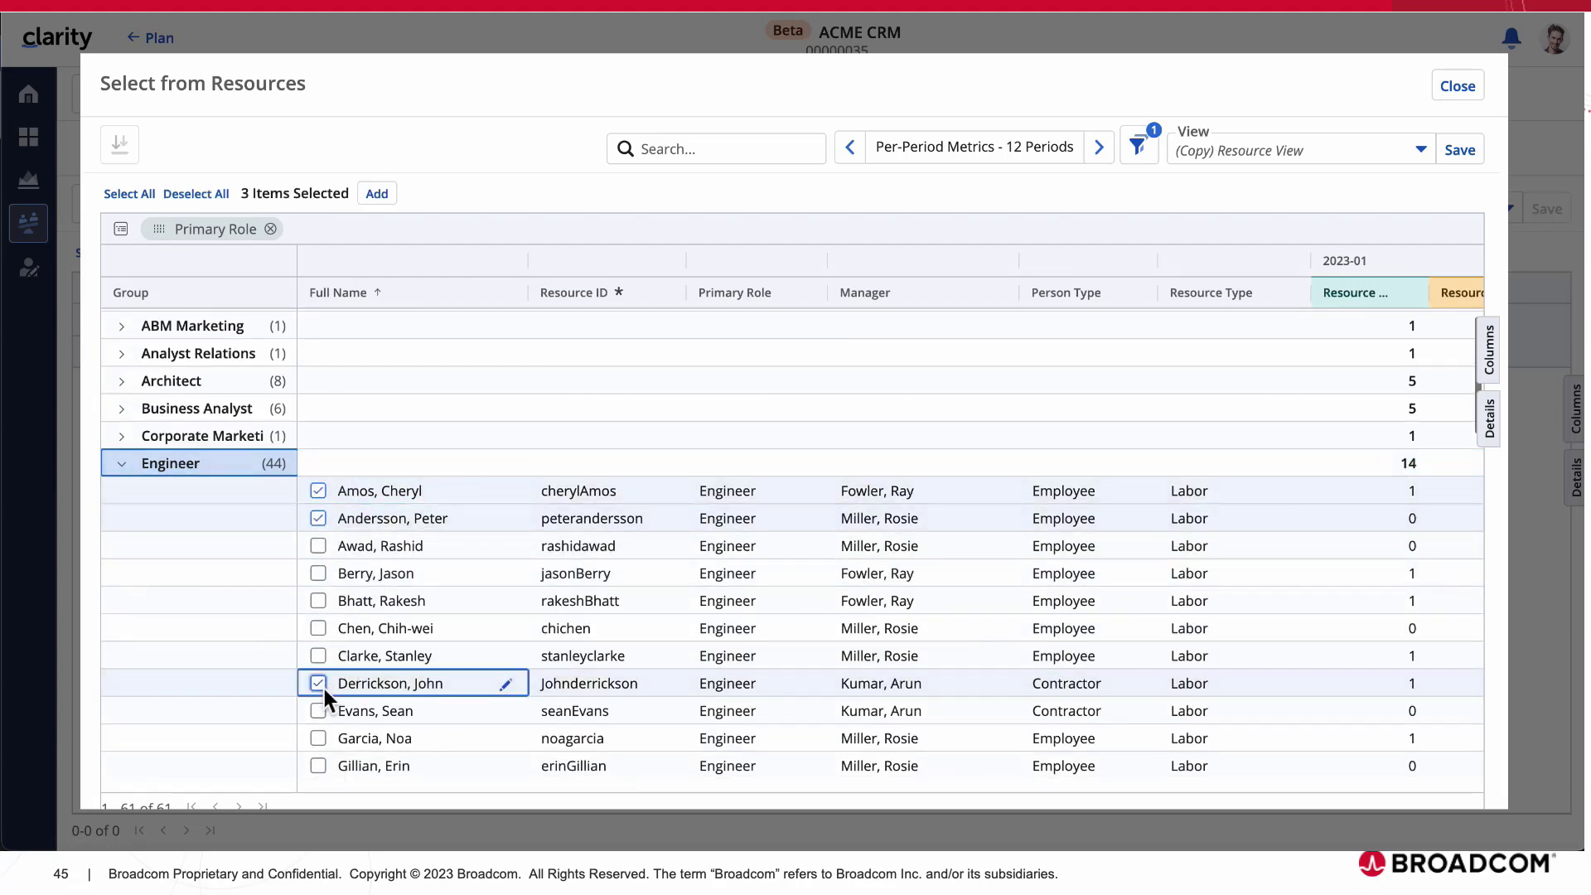
pyautogui.click(319, 710)
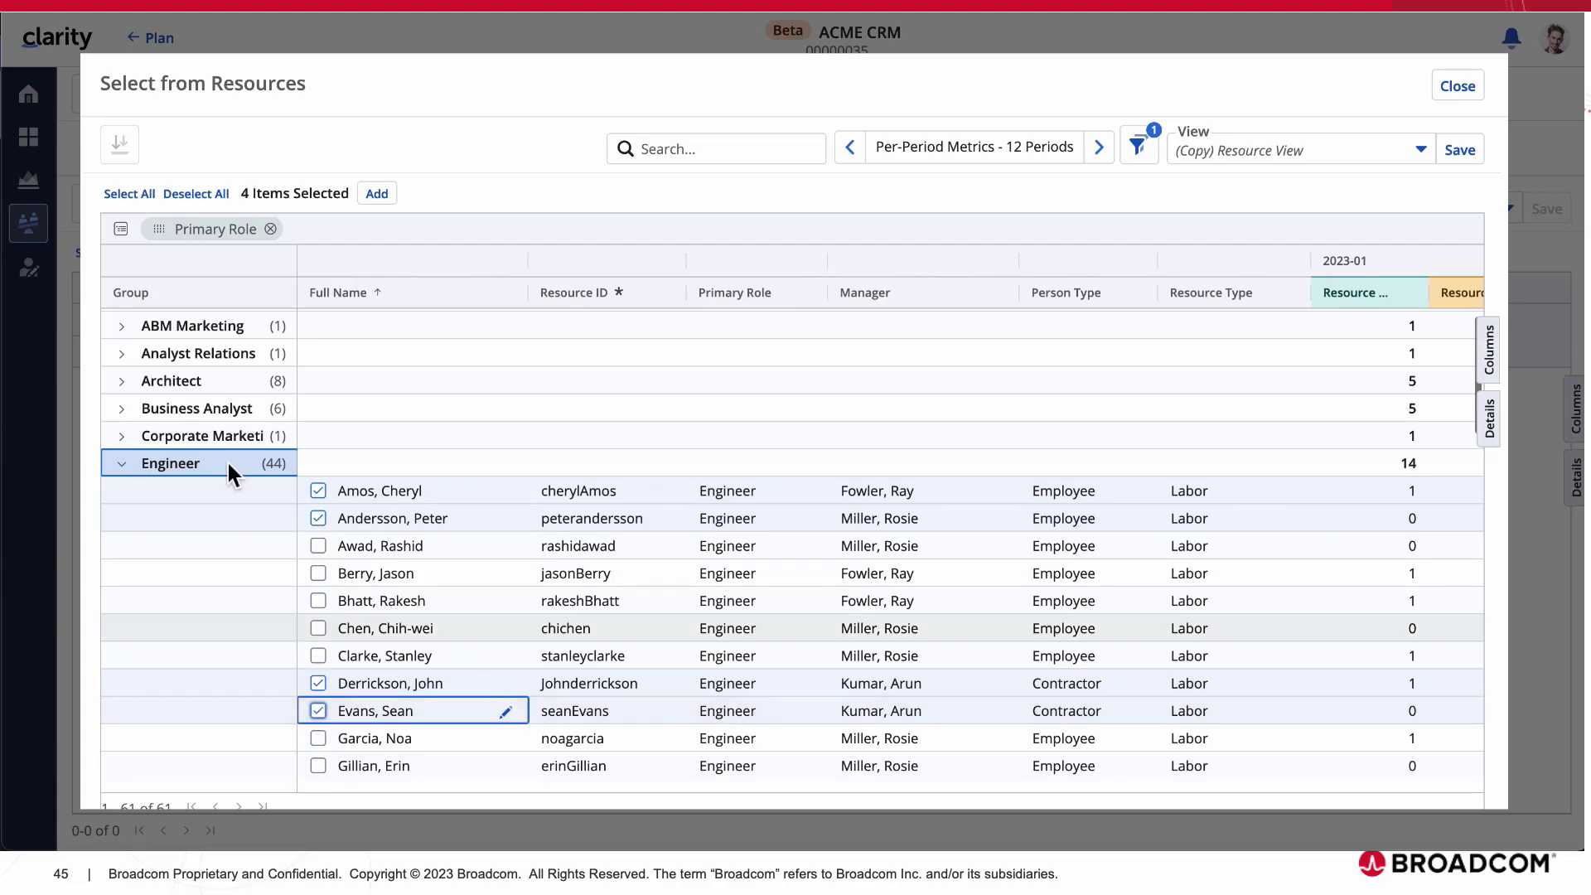
pyautogui.click(121, 382)
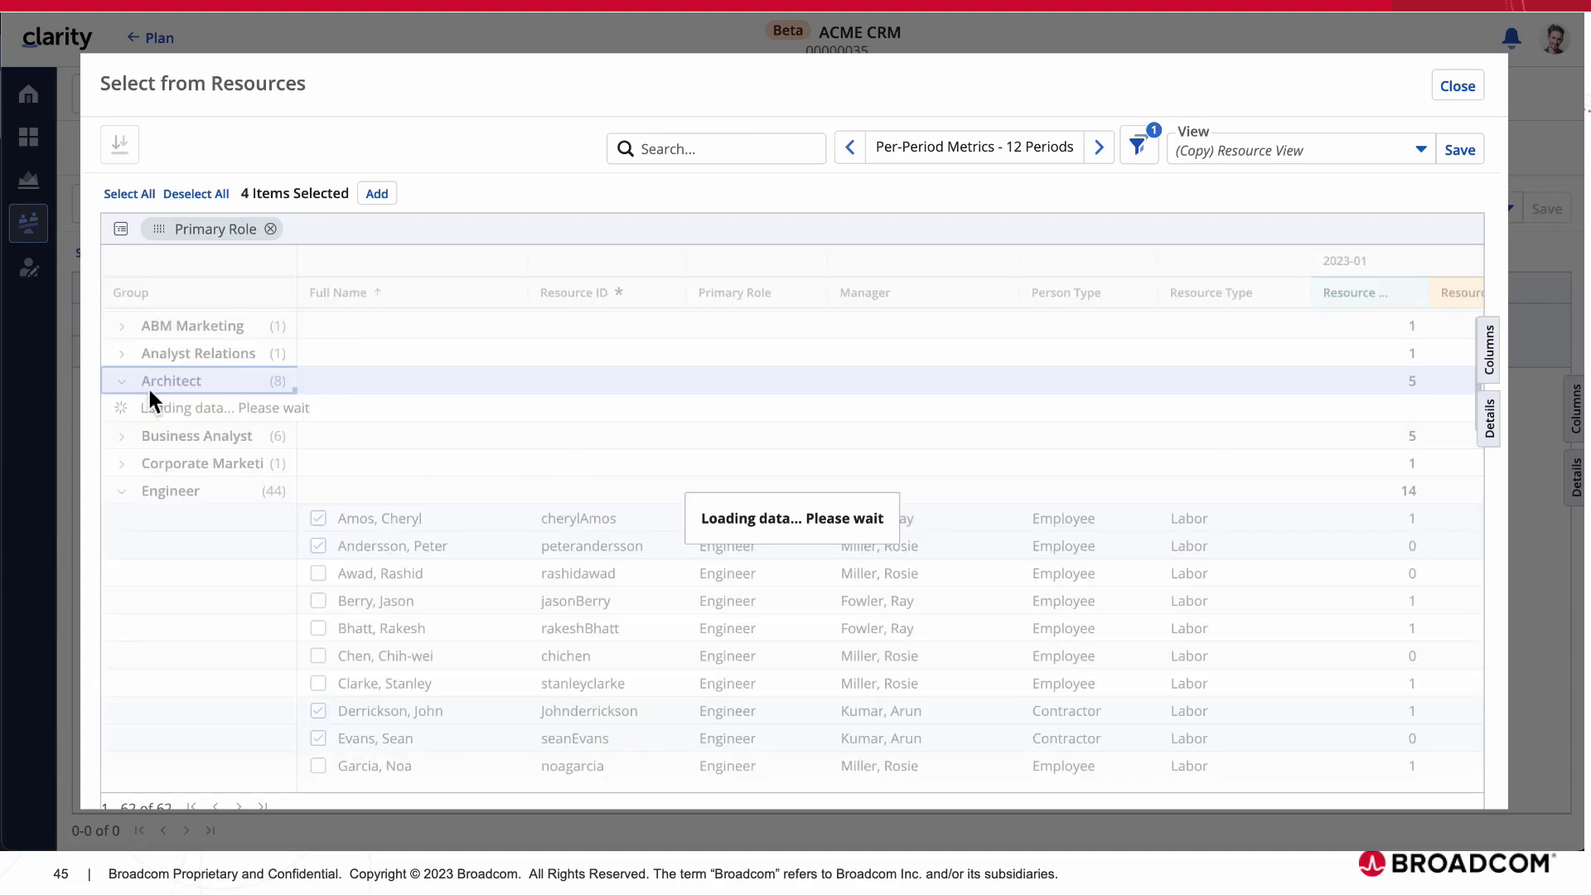
pyautogui.click(320, 407)
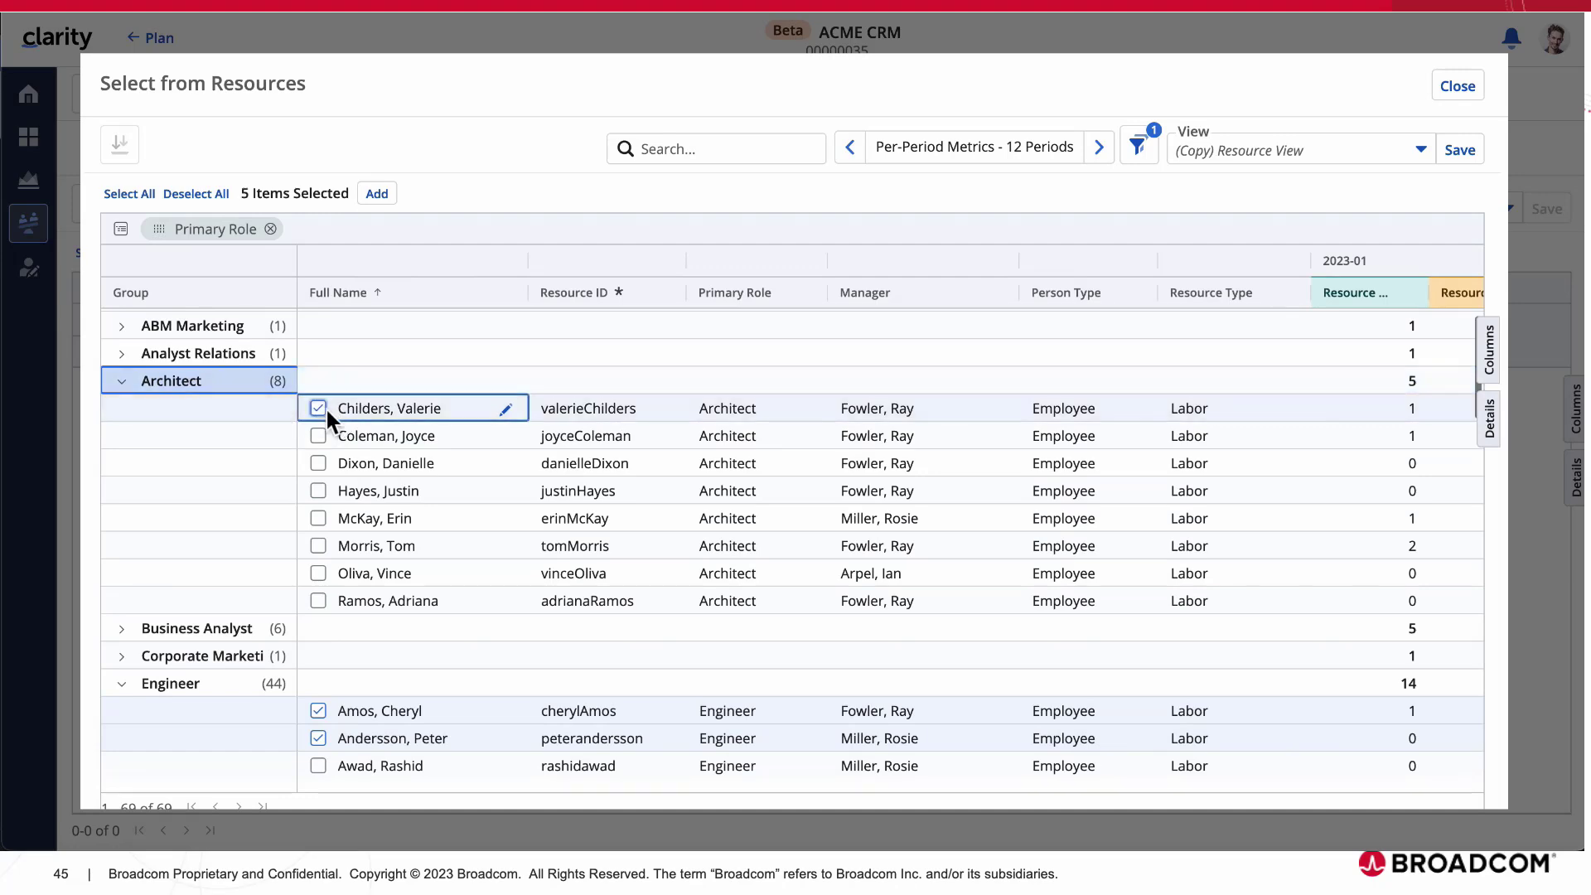
pyautogui.click(371, 197)
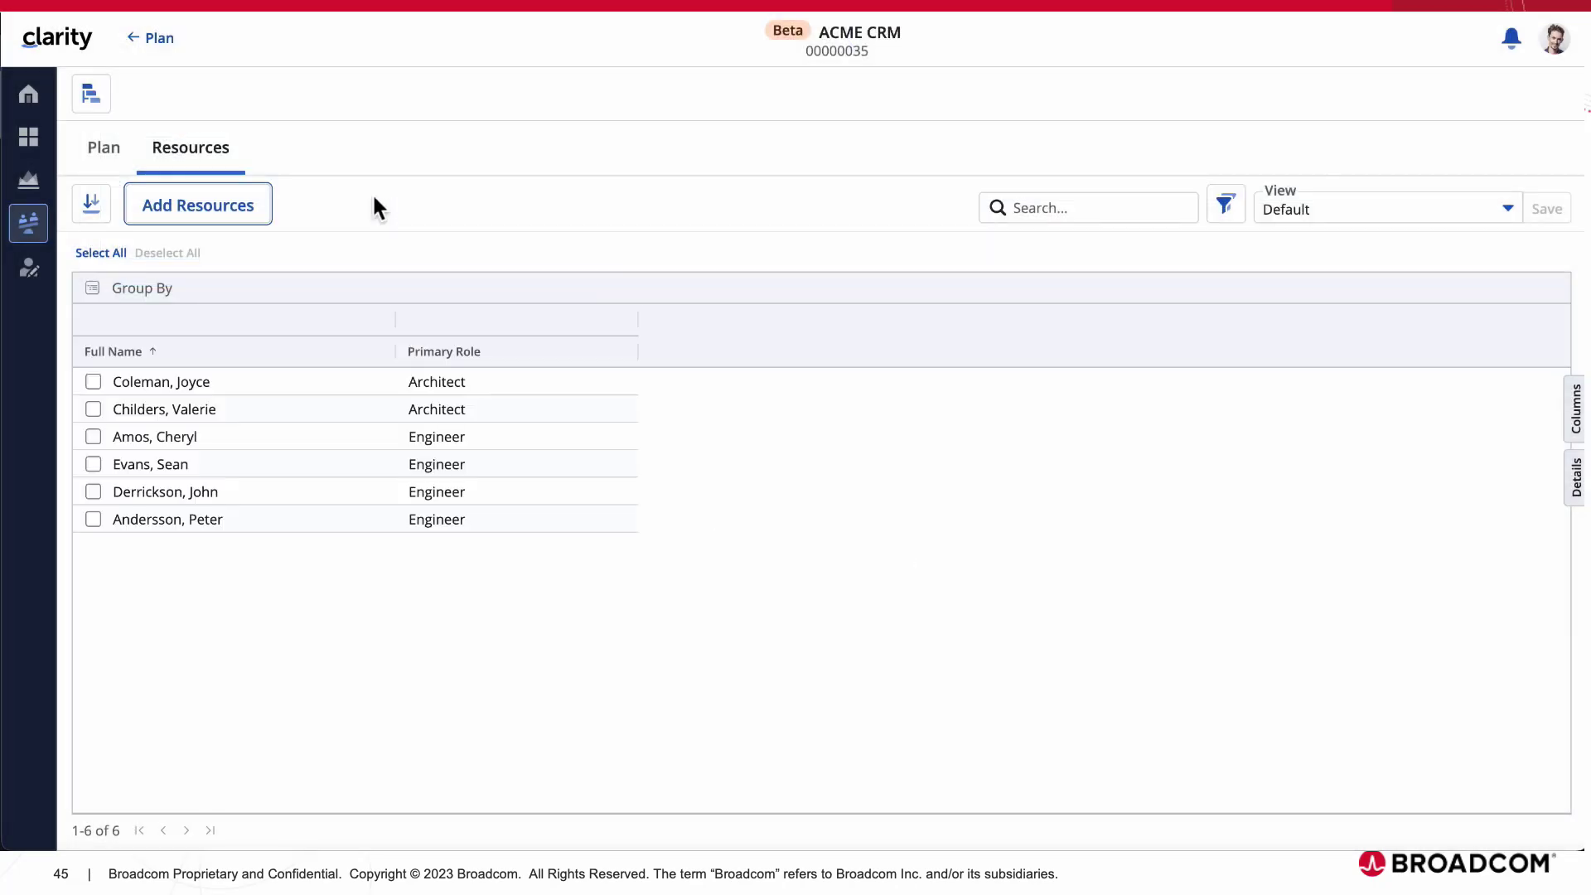
# Add the Innovation and RFE categories to the plan's Plan Investment Category table
pyautogui.click(101, 150)
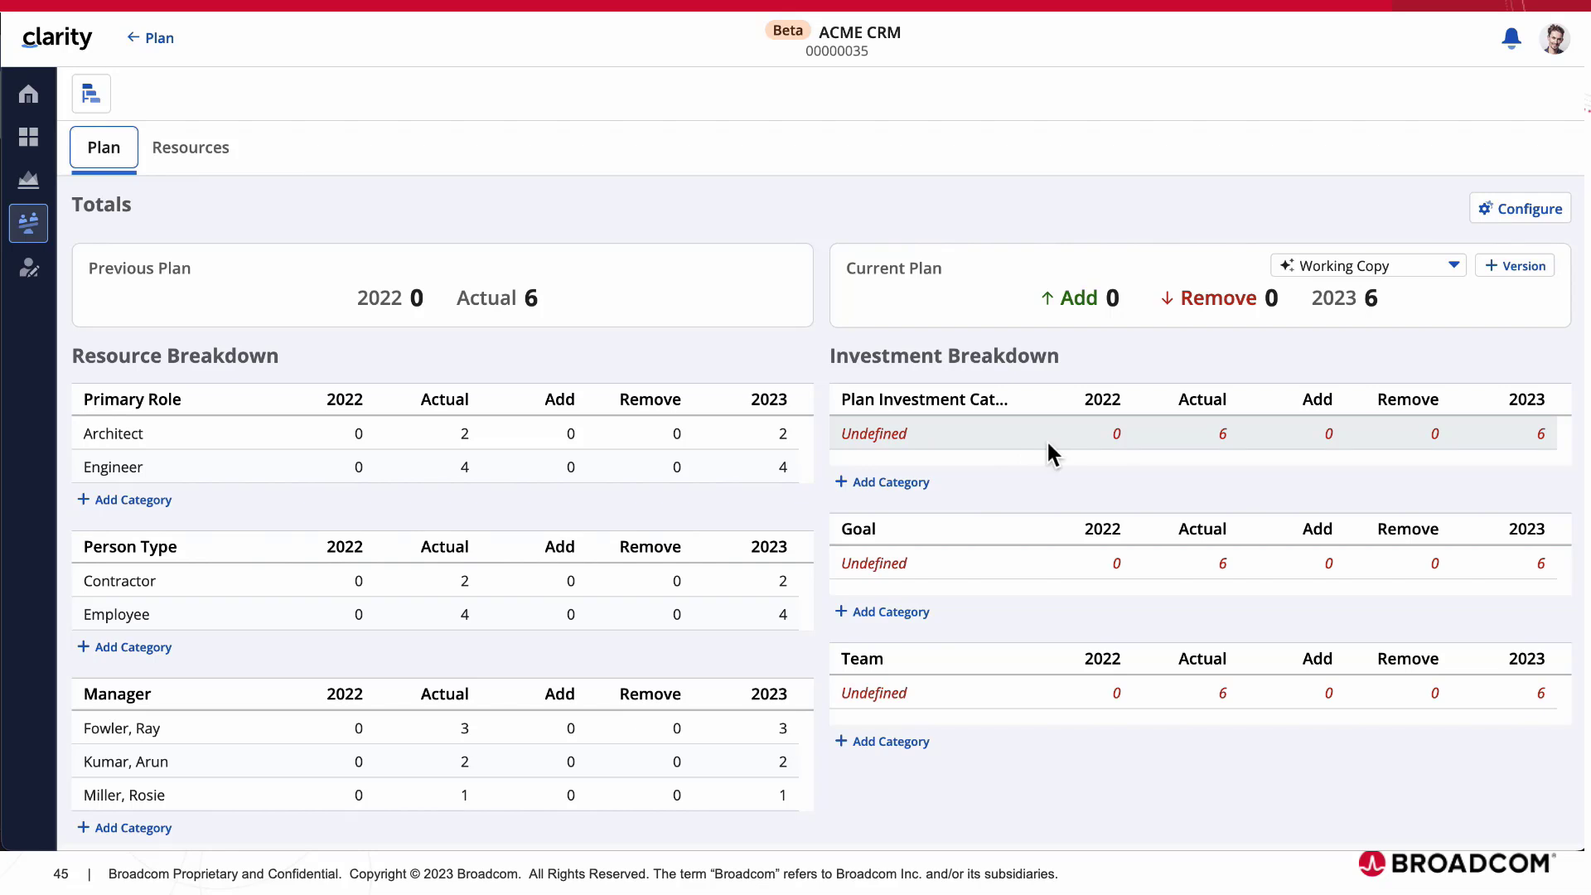
pyautogui.click(899, 489)
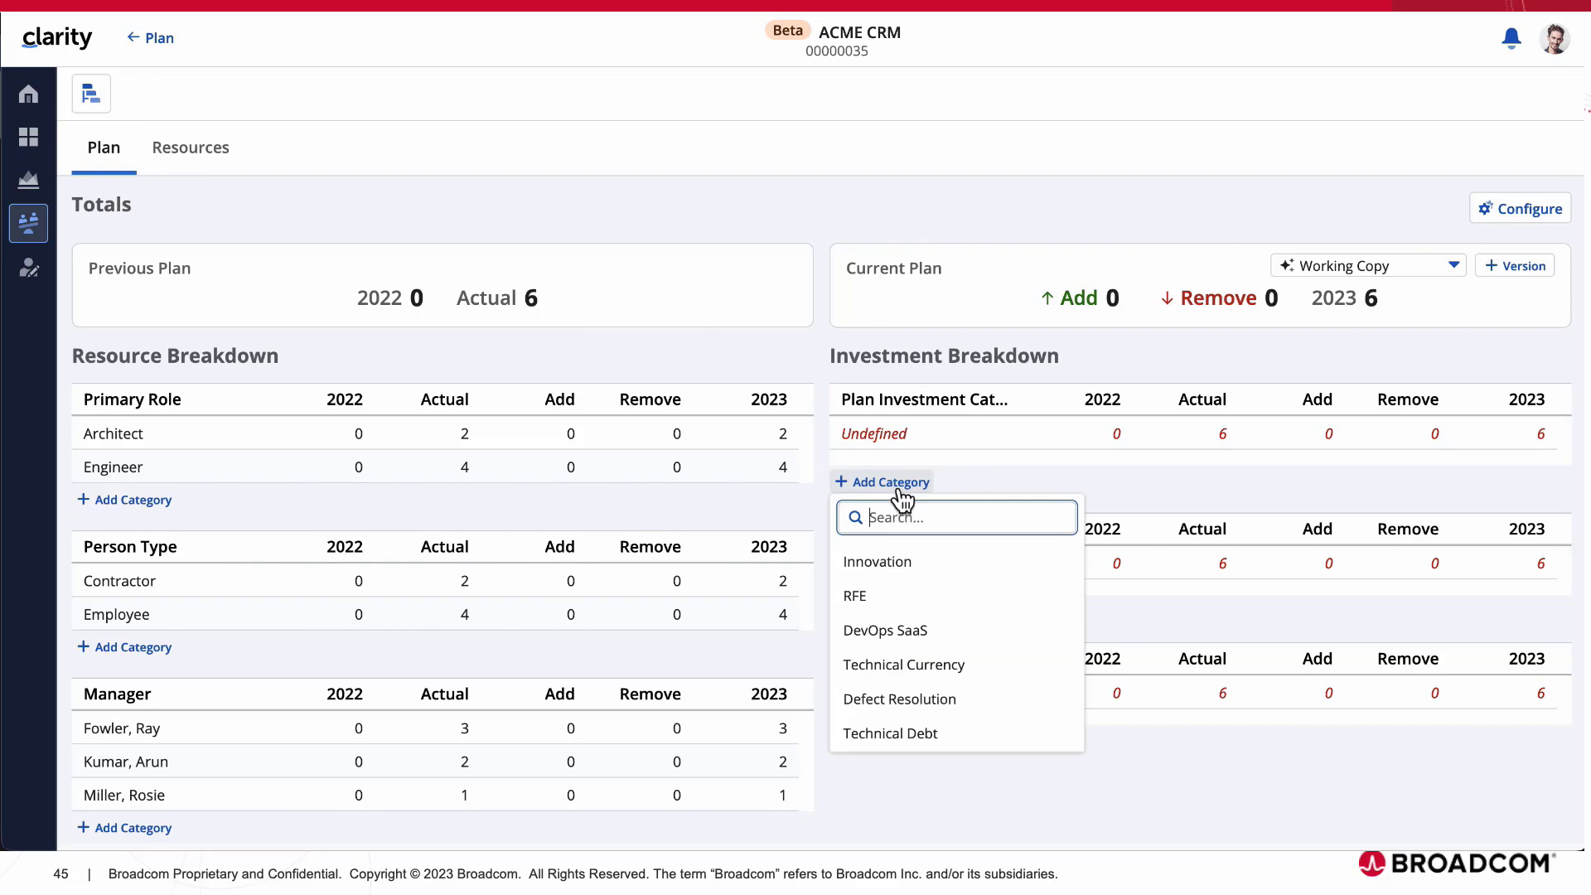
pyautogui.click(891, 563)
pyautogui.click(883, 500)
pyautogui.click(880, 614)
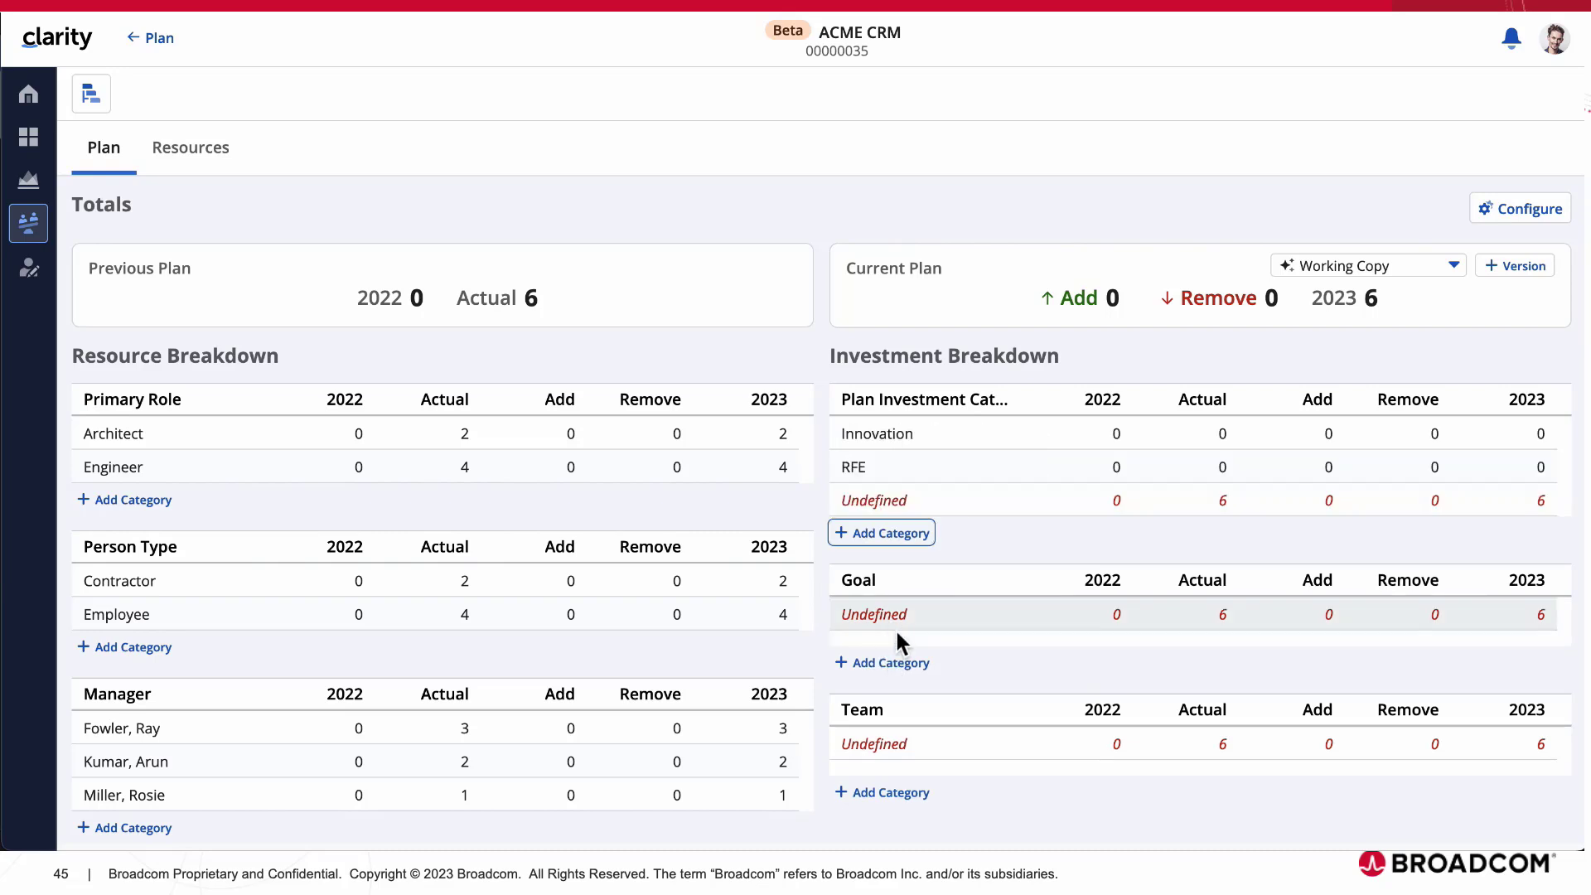
# Add the Cost Avoidance and Grow the Business categories to the Goal table
pyautogui.click(895, 663)
pyautogui.click(893, 496)
pyautogui.click(895, 700)
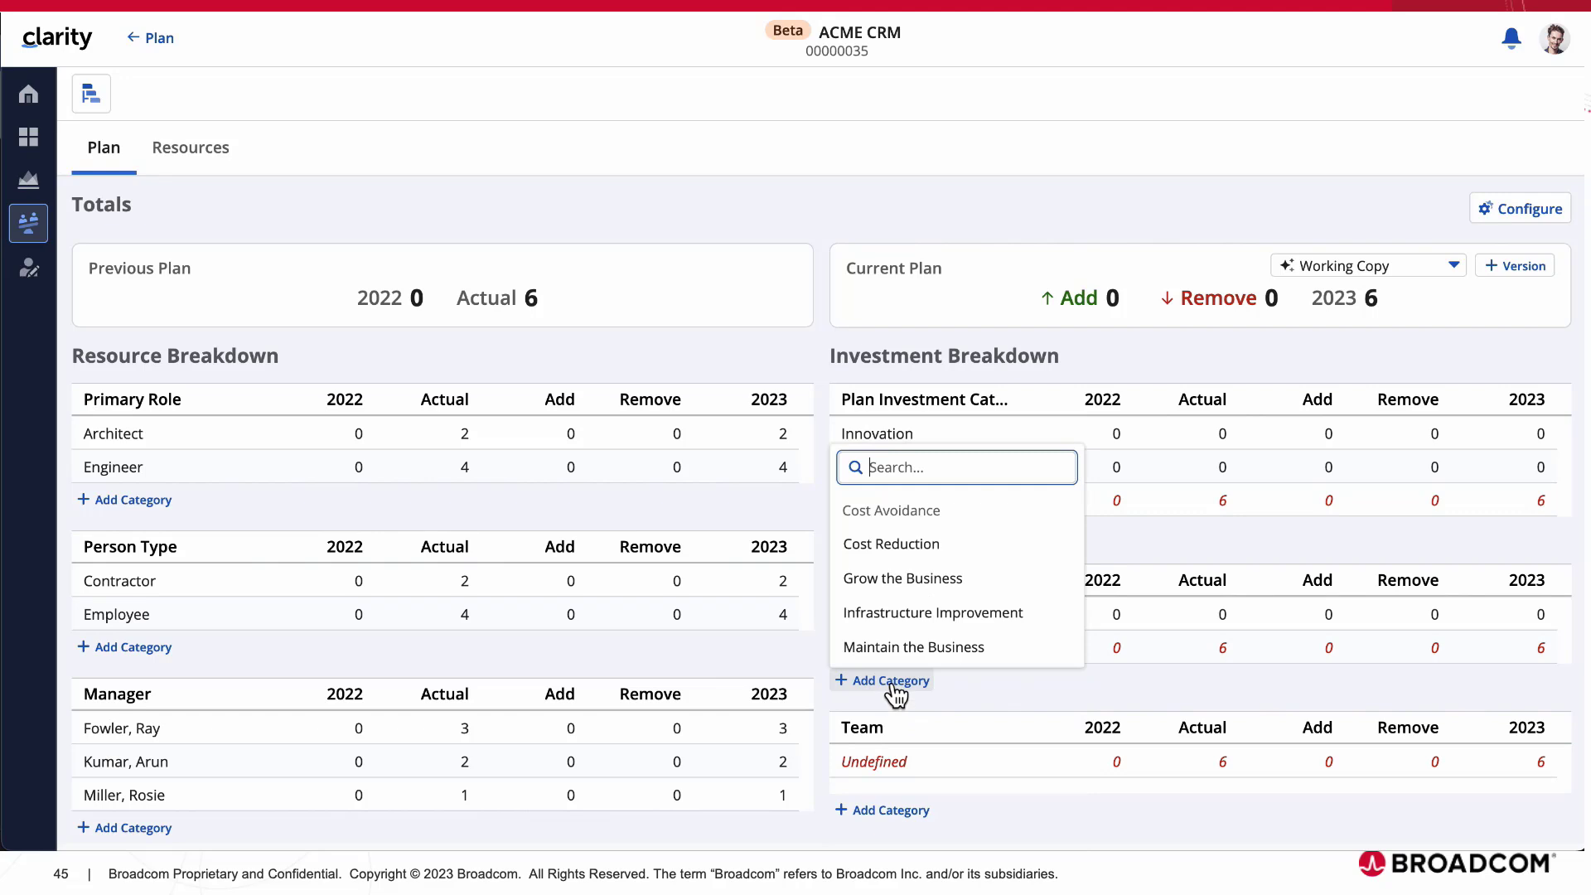
pyautogui.click(886, 584)
# Add the Crushers and Jaguars teams as categories in the Team table
pyautogui.scroll(-1, 911, 638)
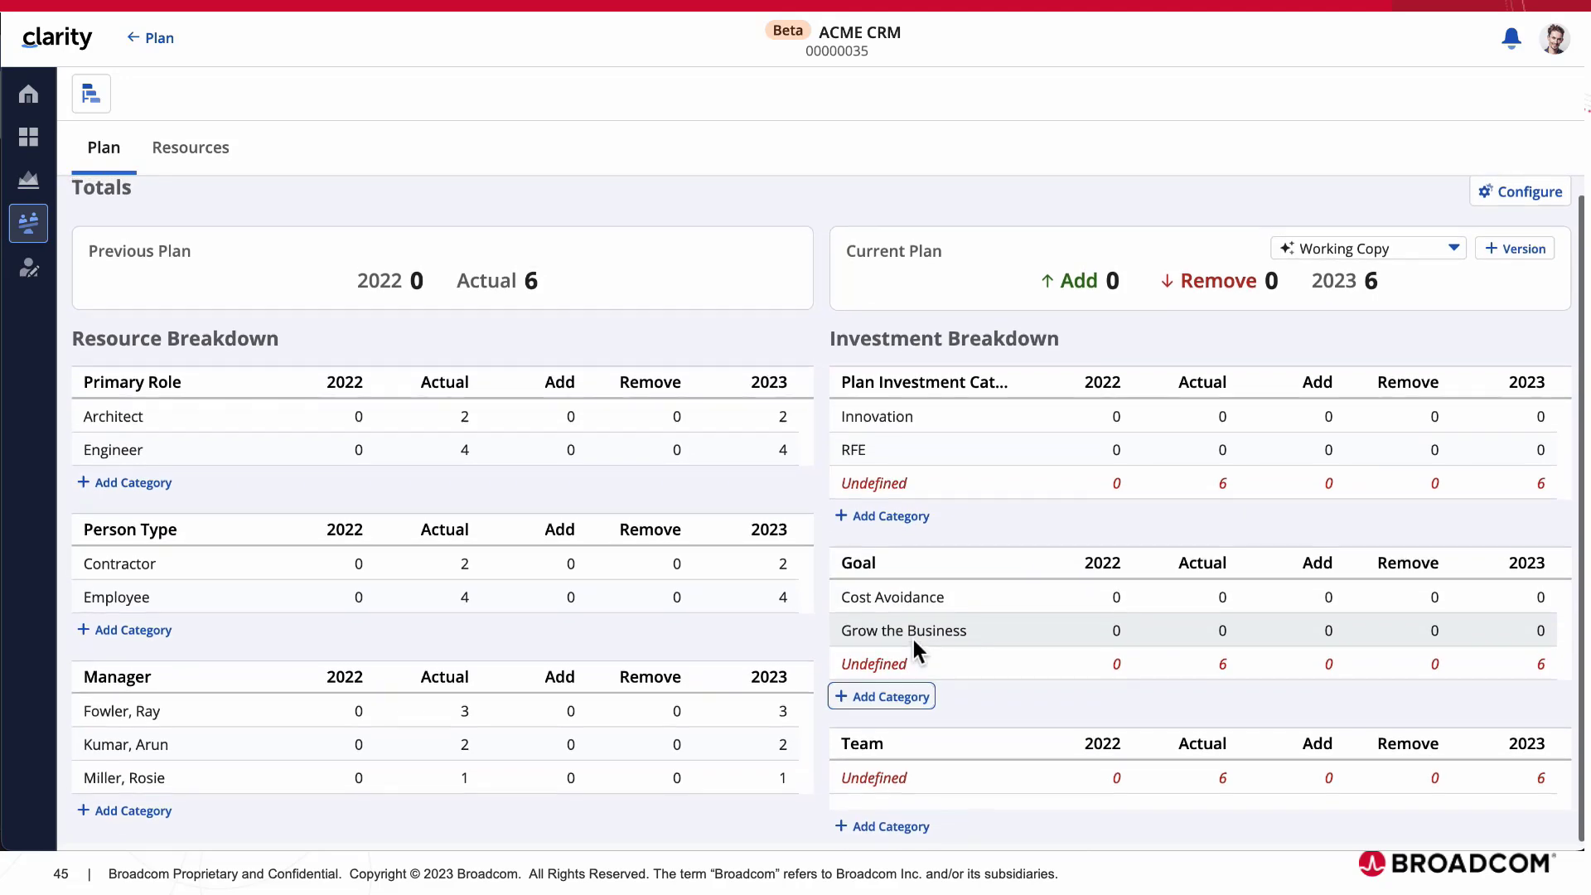
pyautogui.click(886, 826)
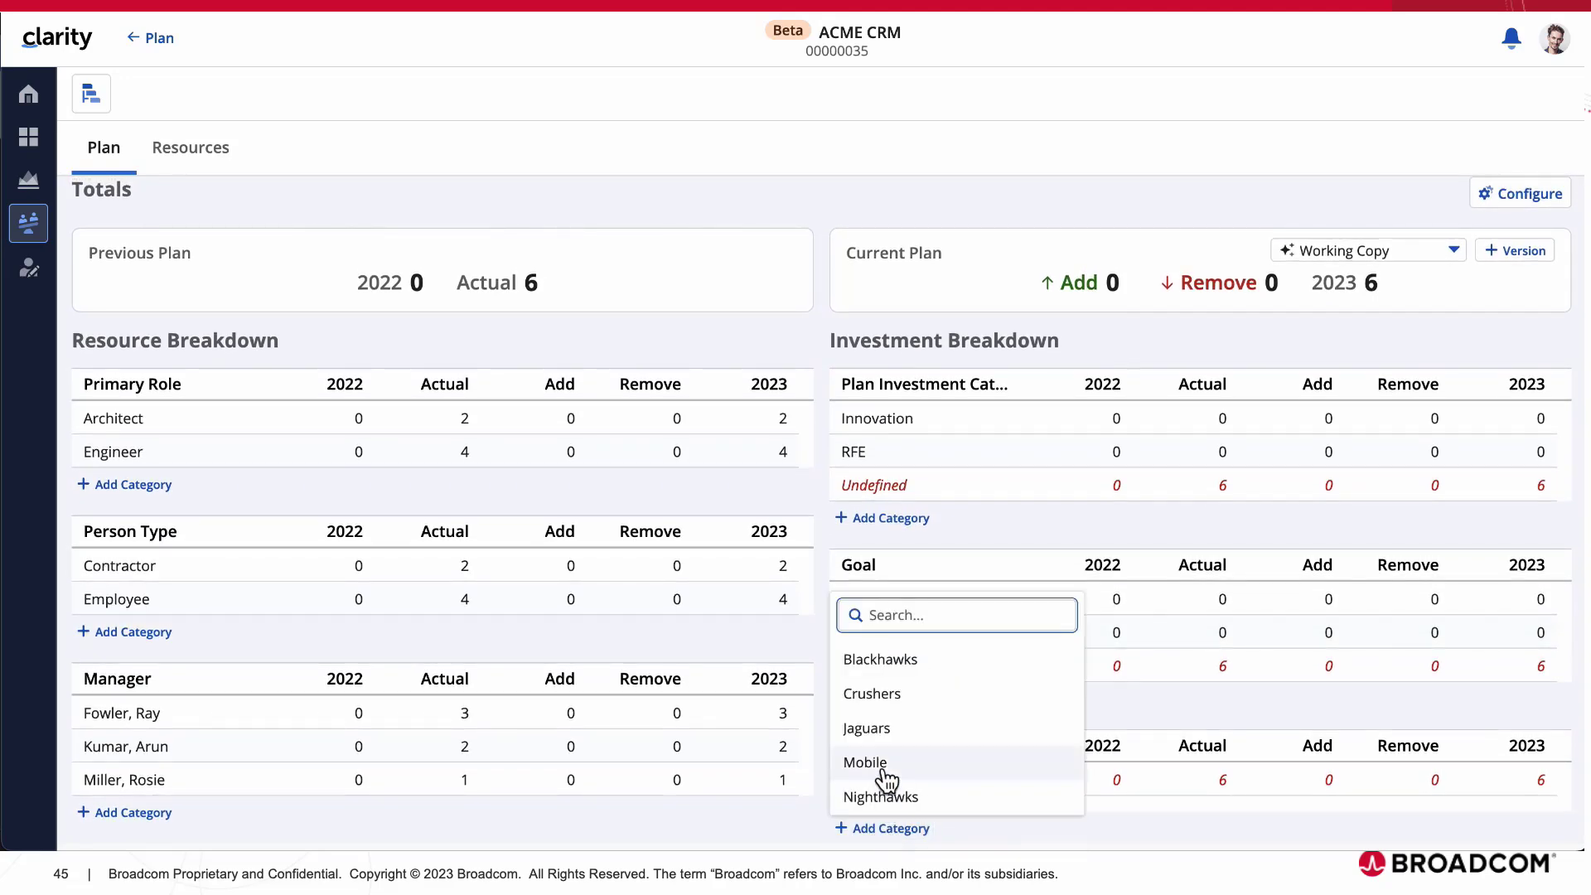
pyautogui.click(882, 695)
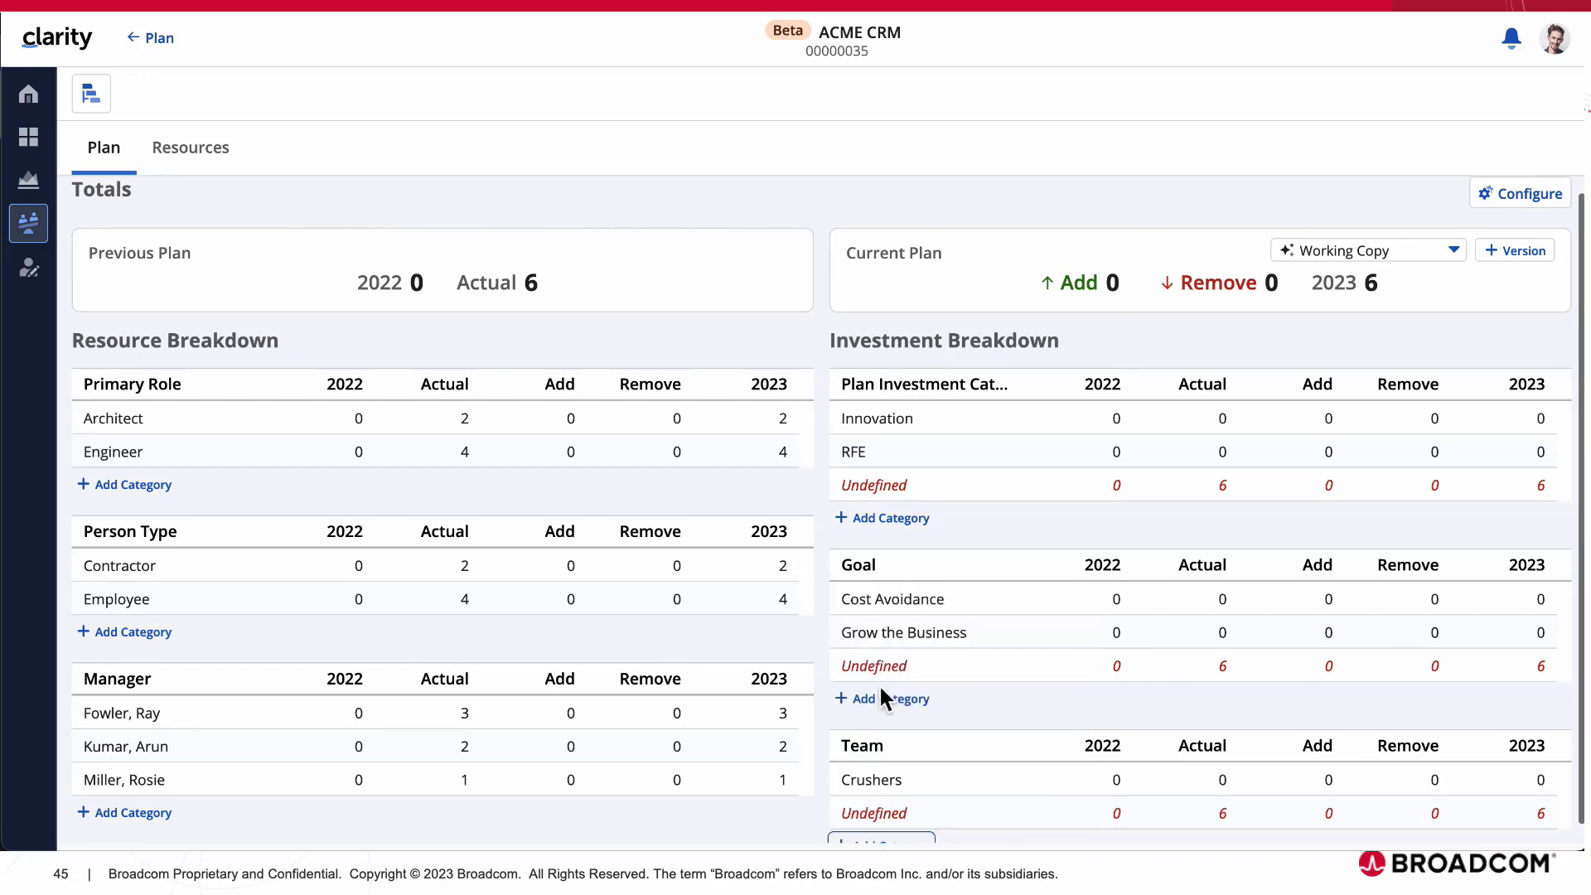
pyautogui.click(880, 838)
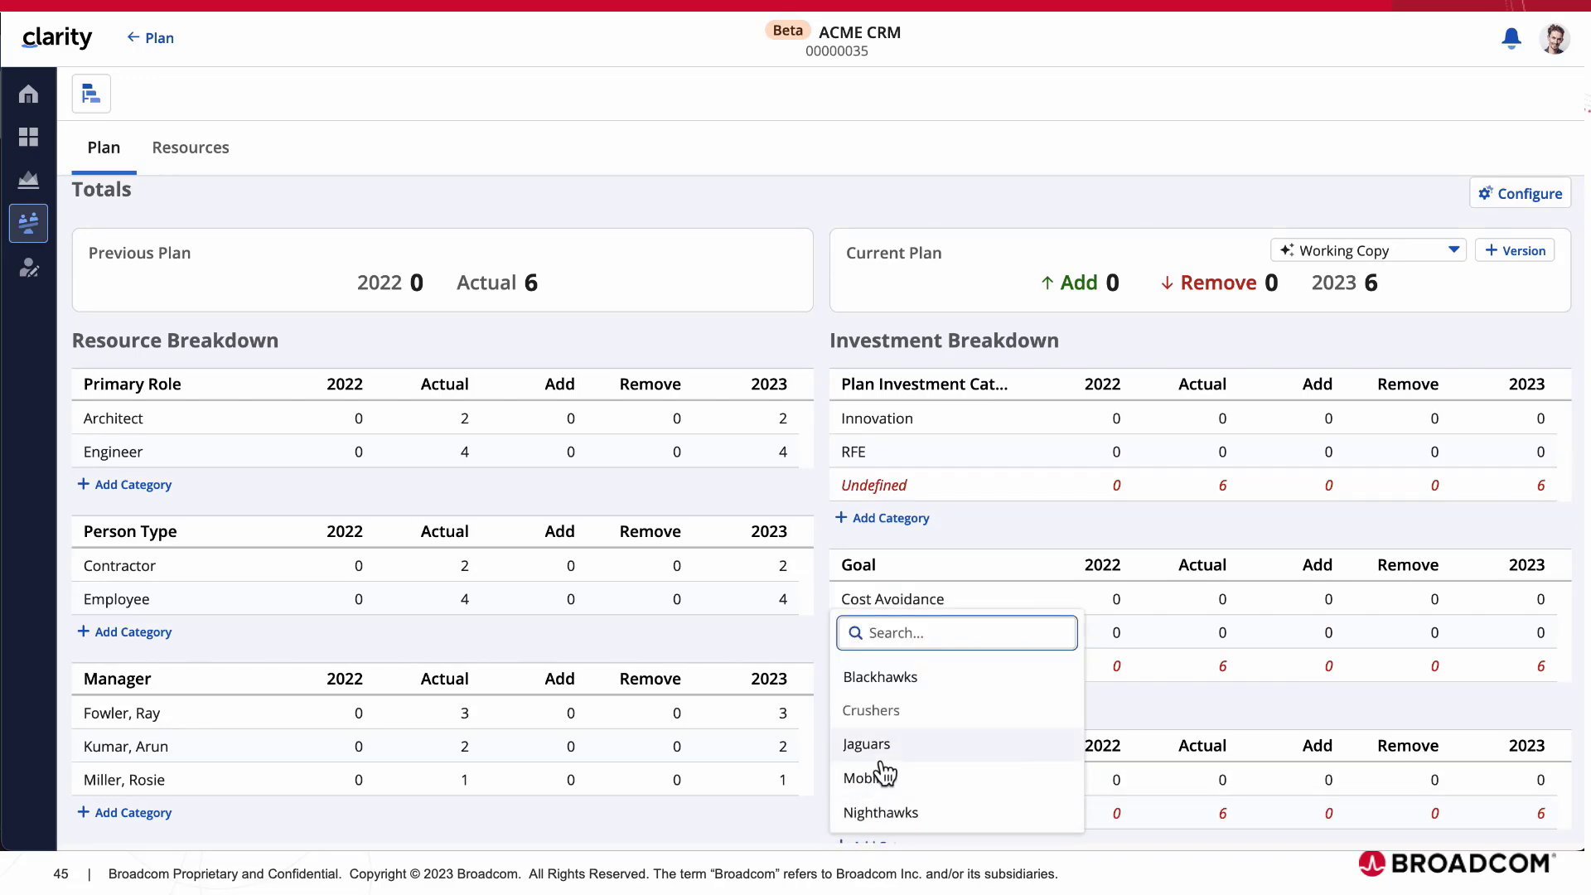
pyautogui.click(875, 748)
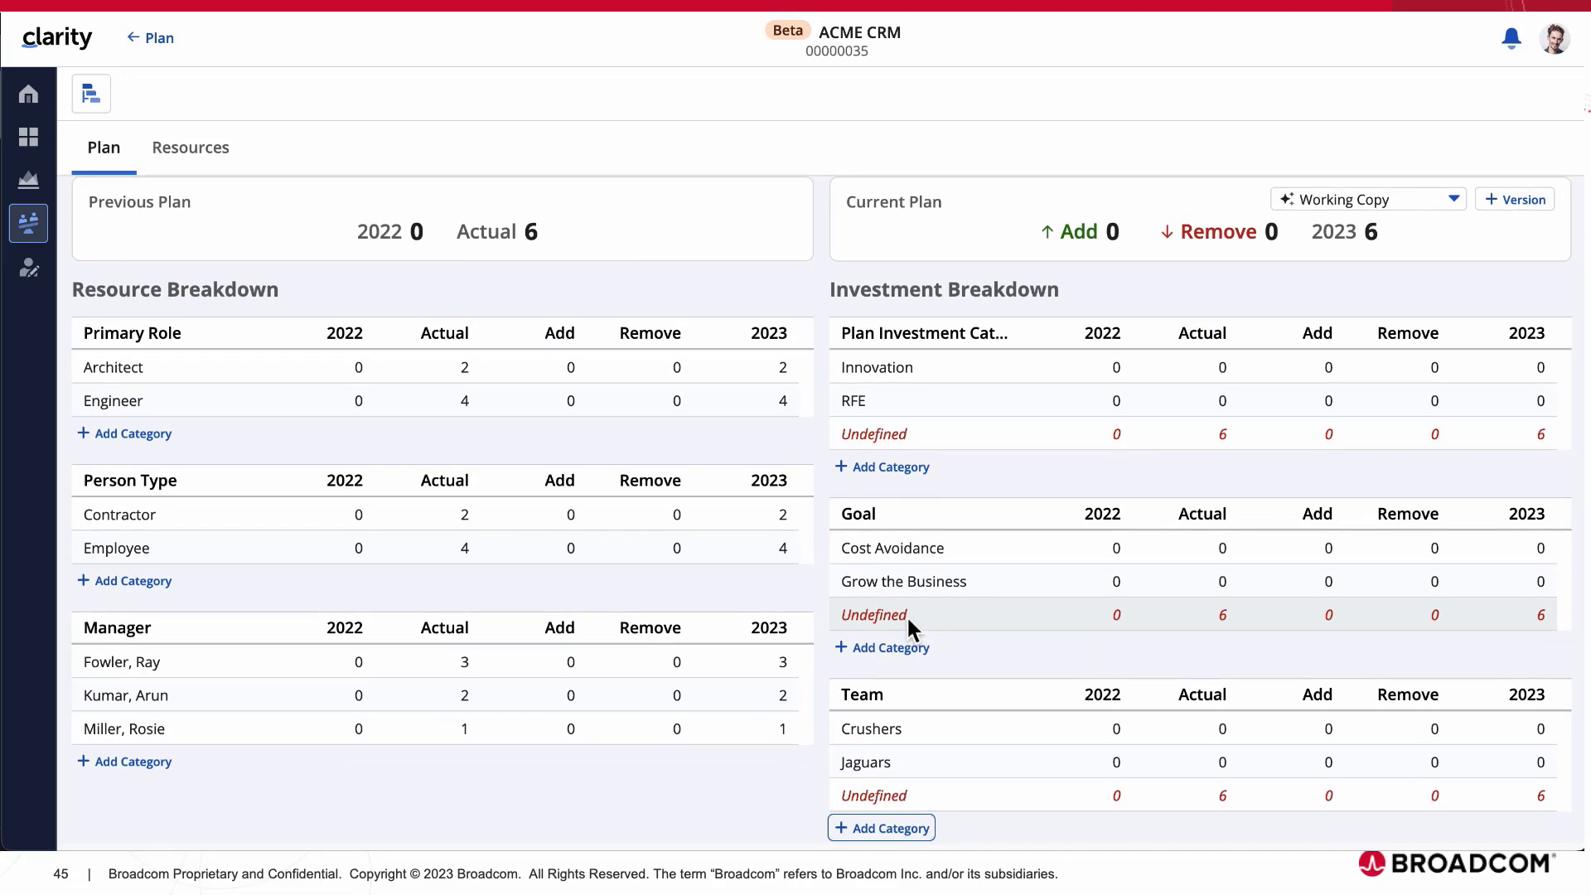
pyautogui.click(358, 371)
pyautogui.click(356, 366)
pyautogui.click(358, 406)
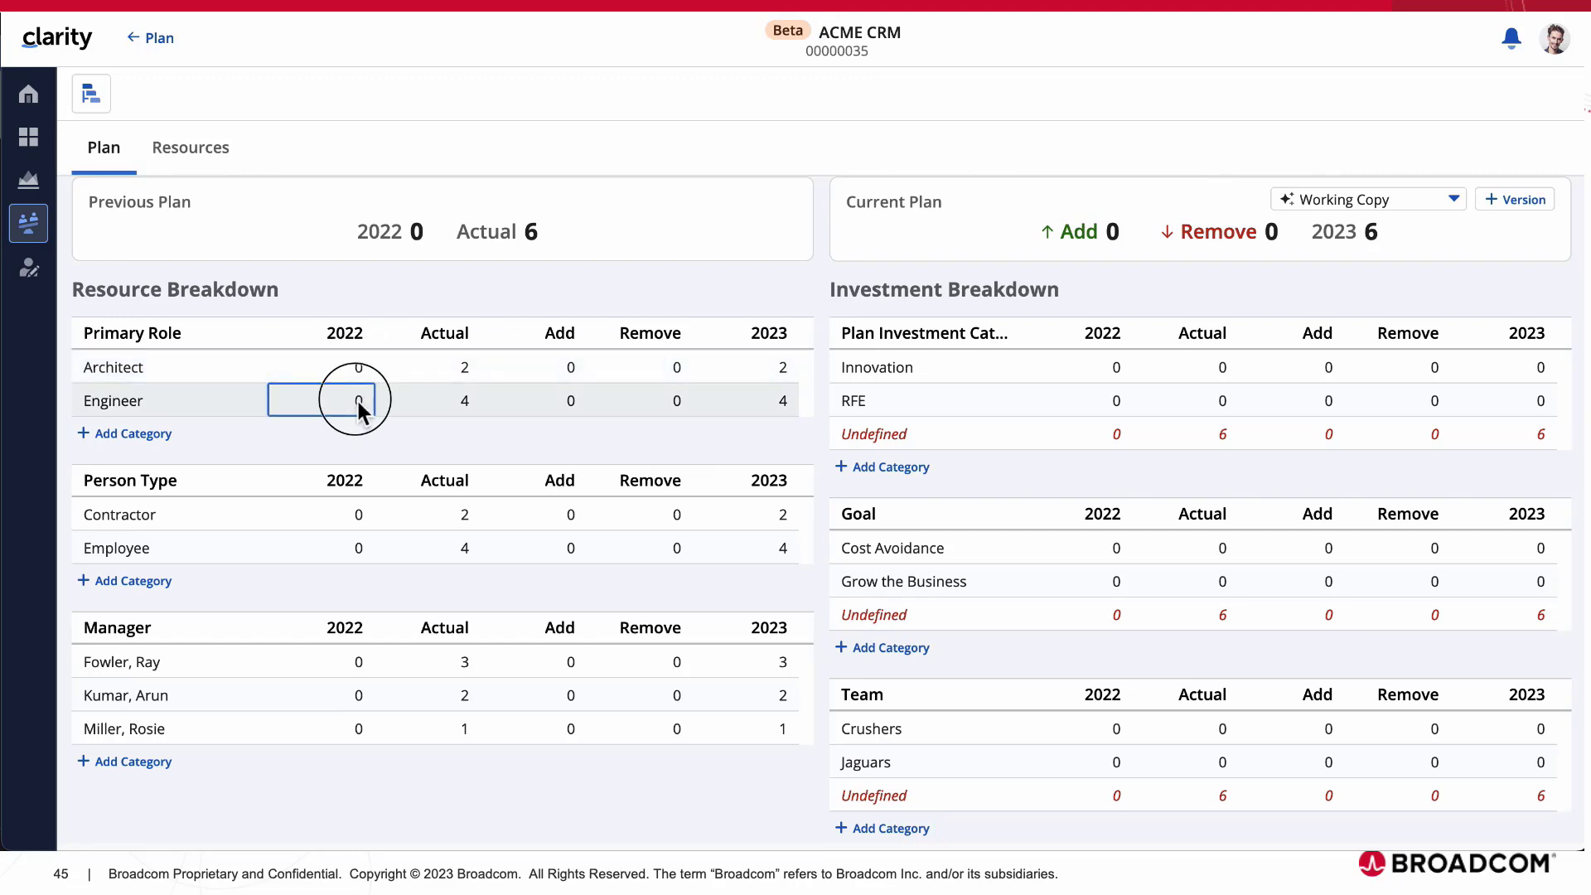
pyautogui.doubleClick(358, 402)
pyautogui.click(566, 296)
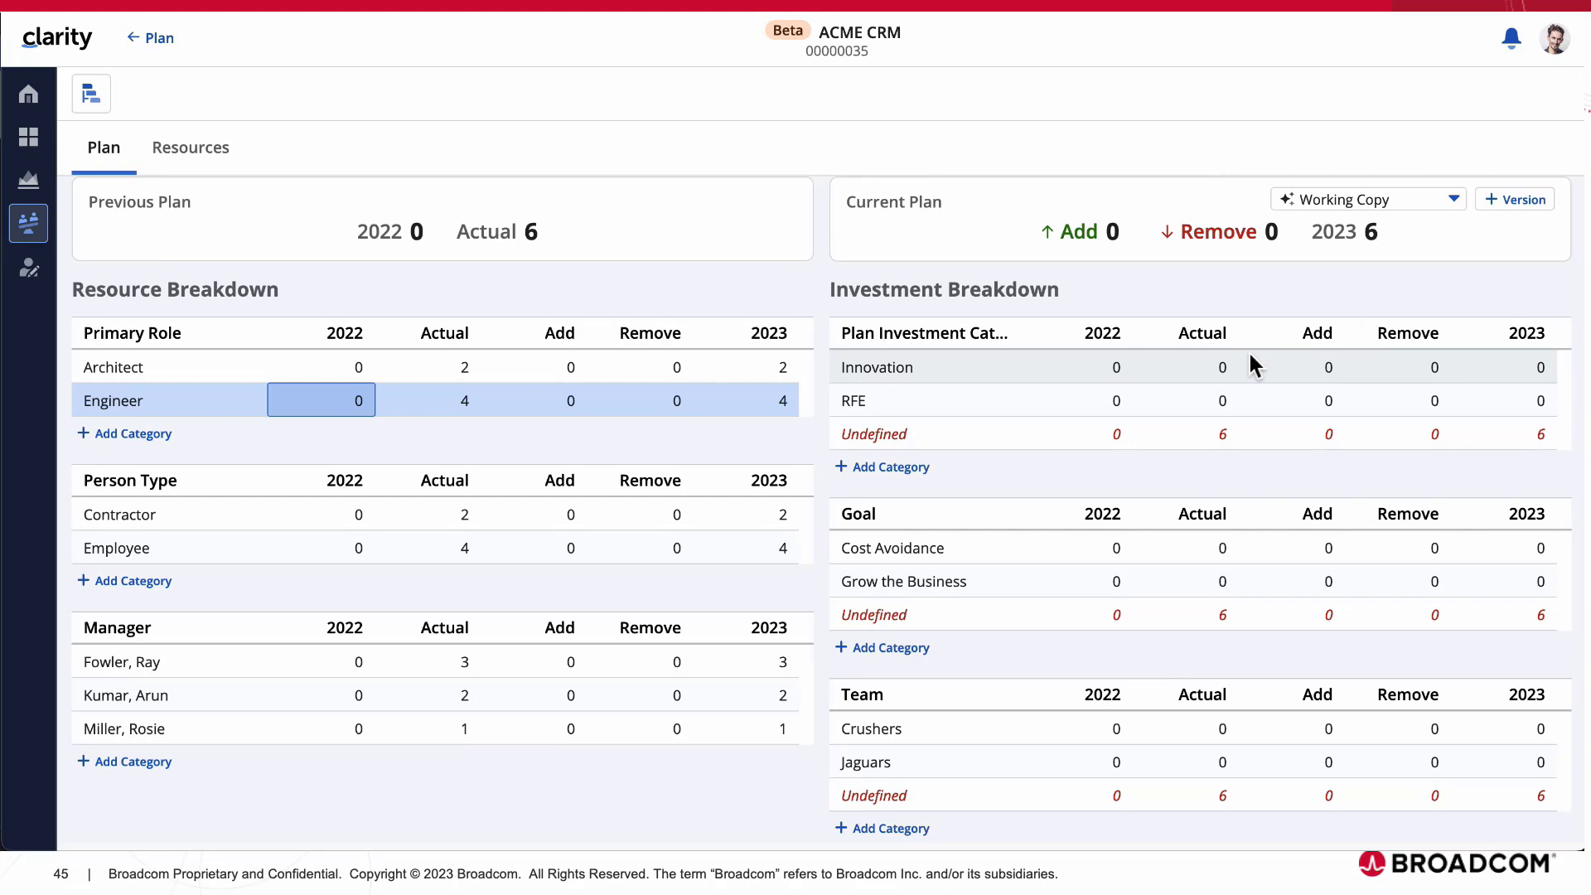
# Set the Actual amounts of the Innovation and RFE investment categories to 3 each
pyautogui.click(1219, 367)
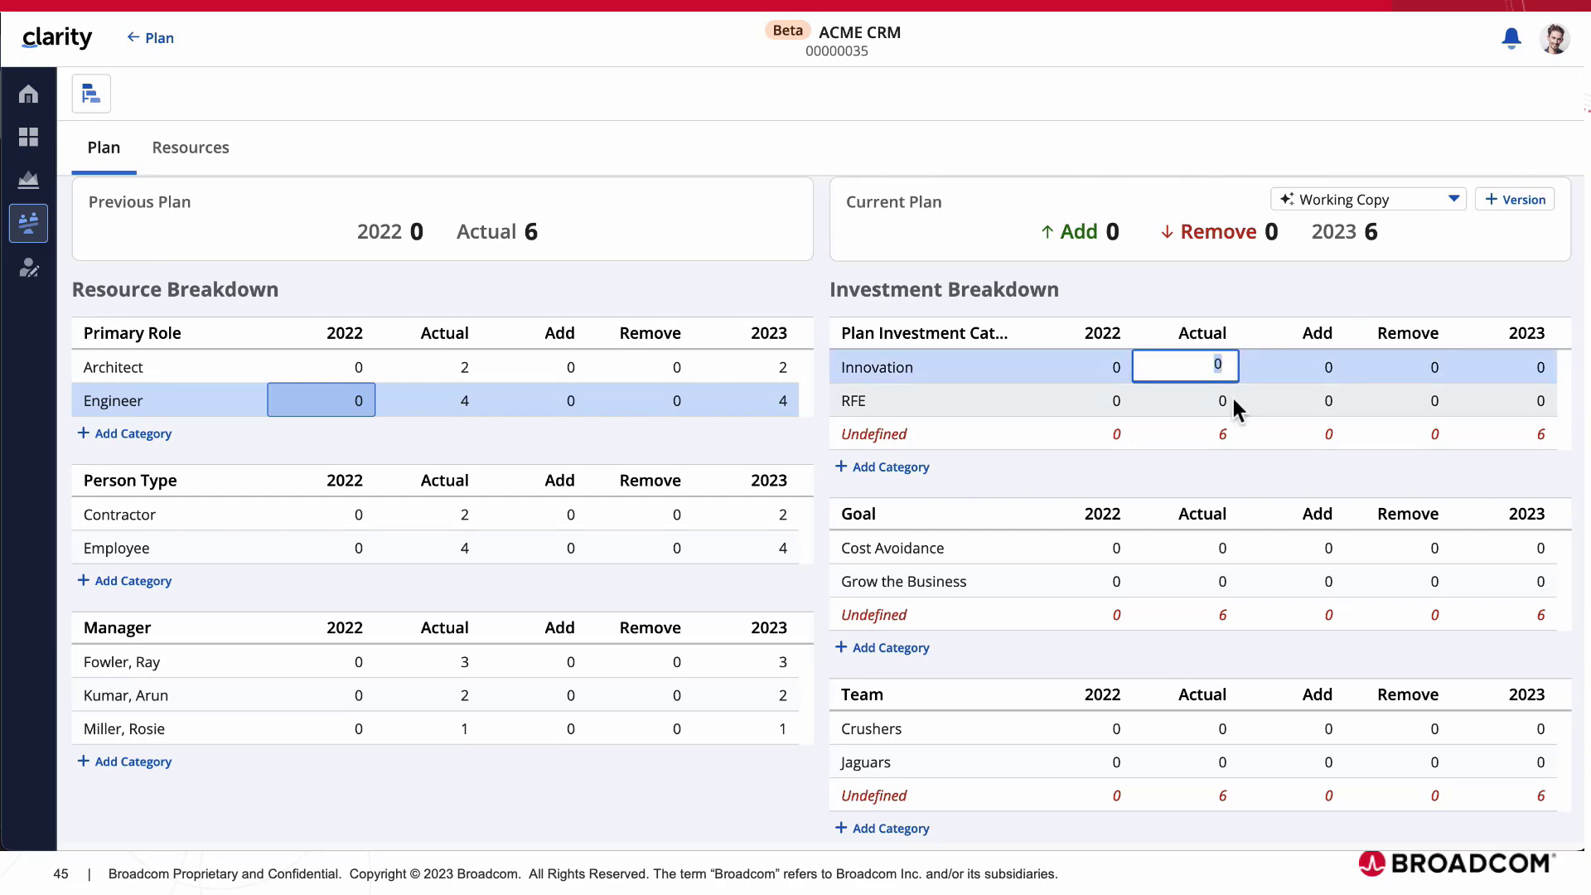
pyautogui.write('3')
pyautogui.click(1224, 400)
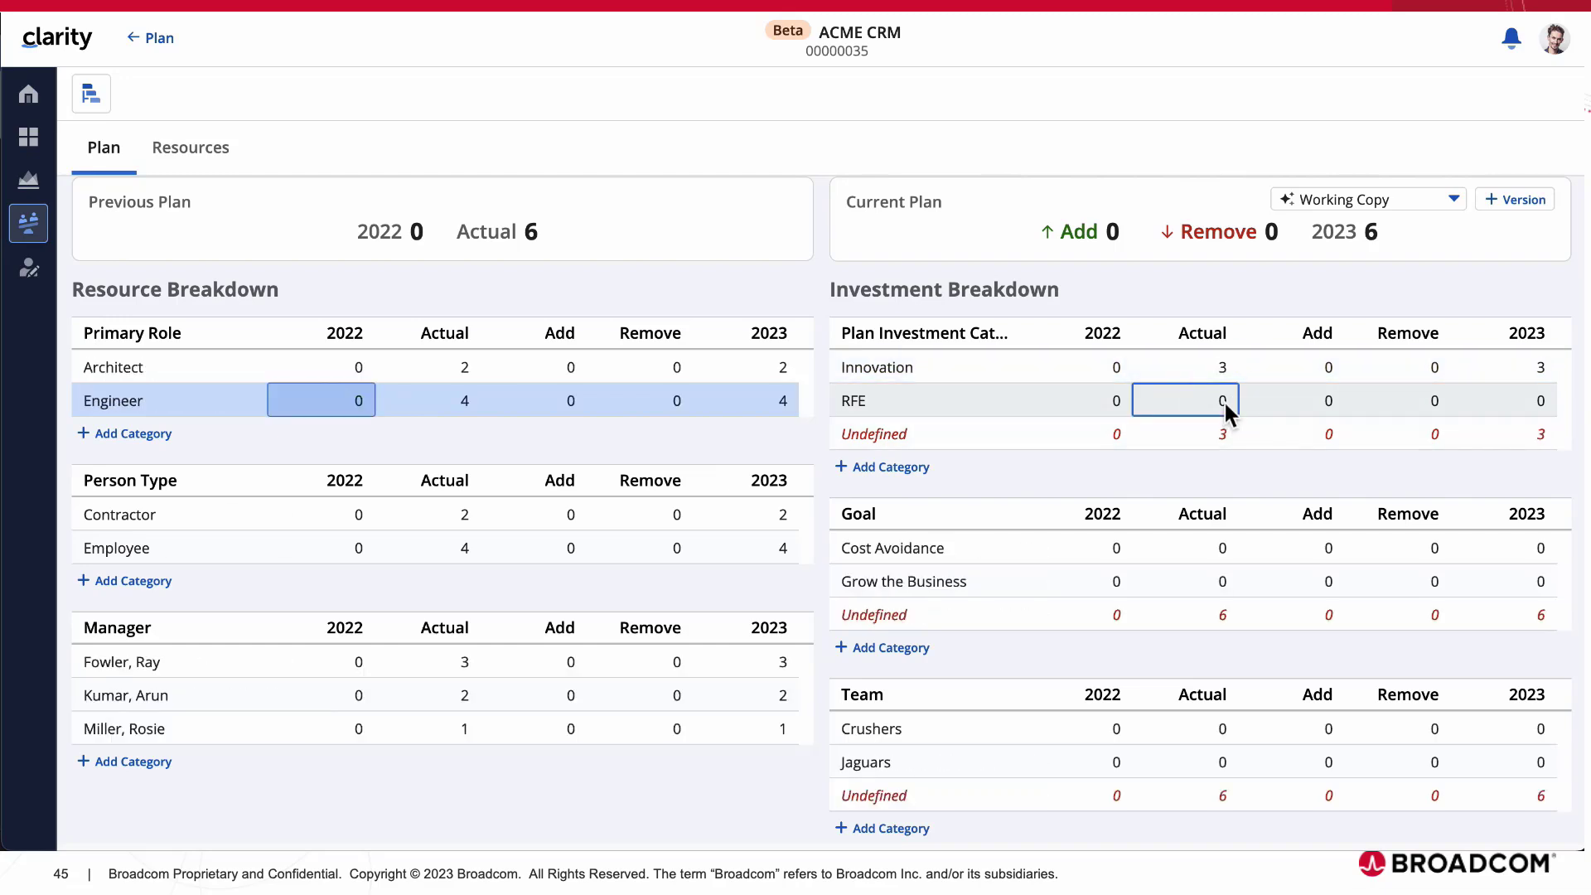
pyautogui.write('3')
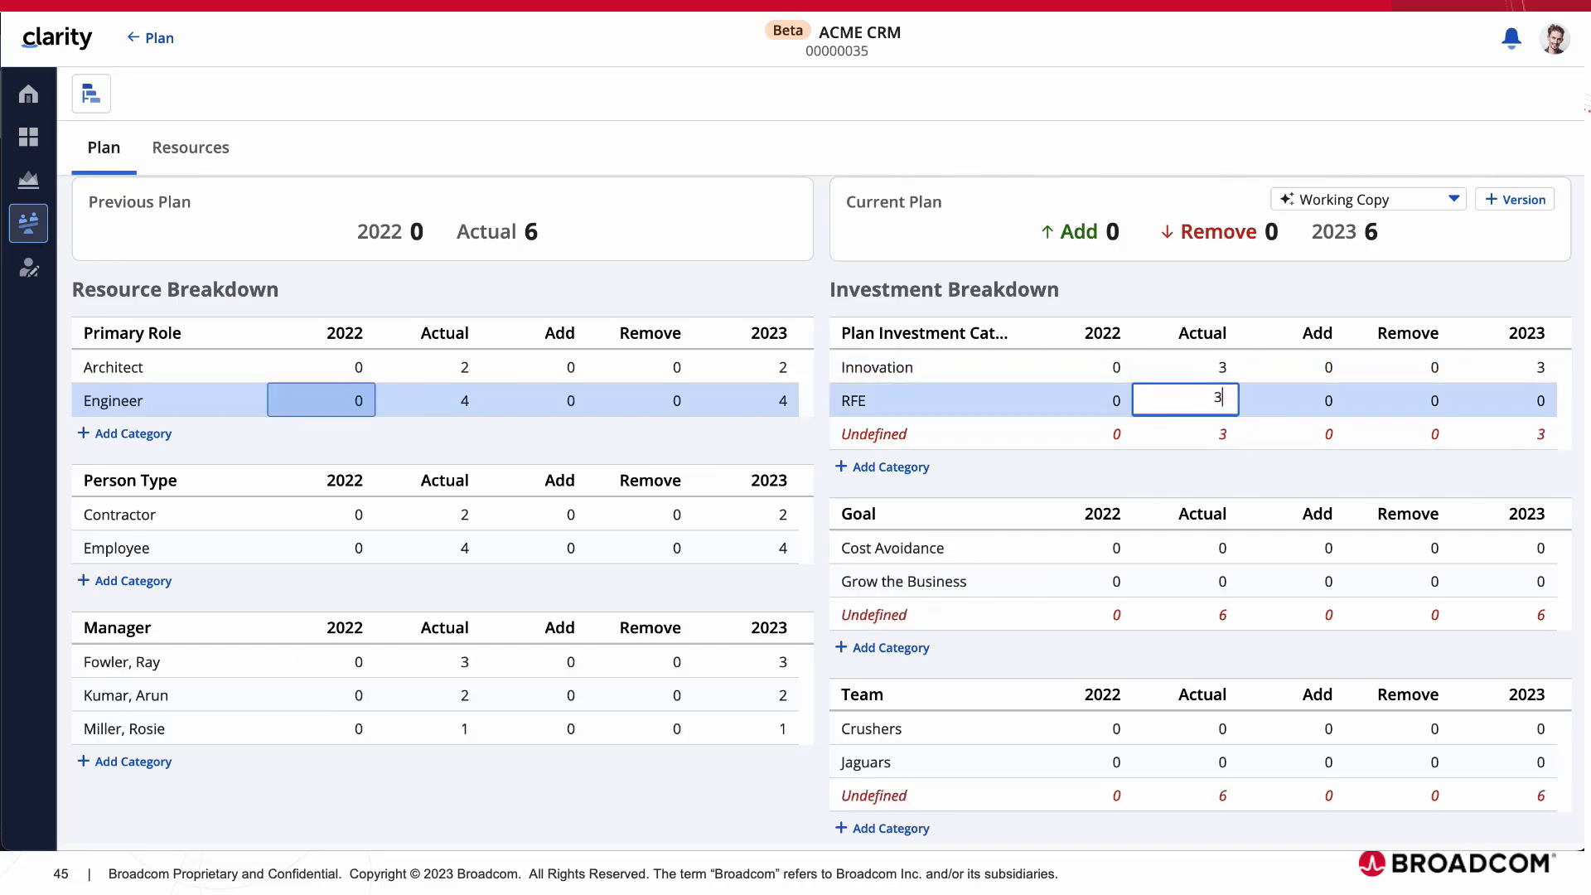
# In the Goal table, set the Actual amount of Cost Avoidance to 2 and Grow the Business to 4
pyautogui.click(1233, 457)
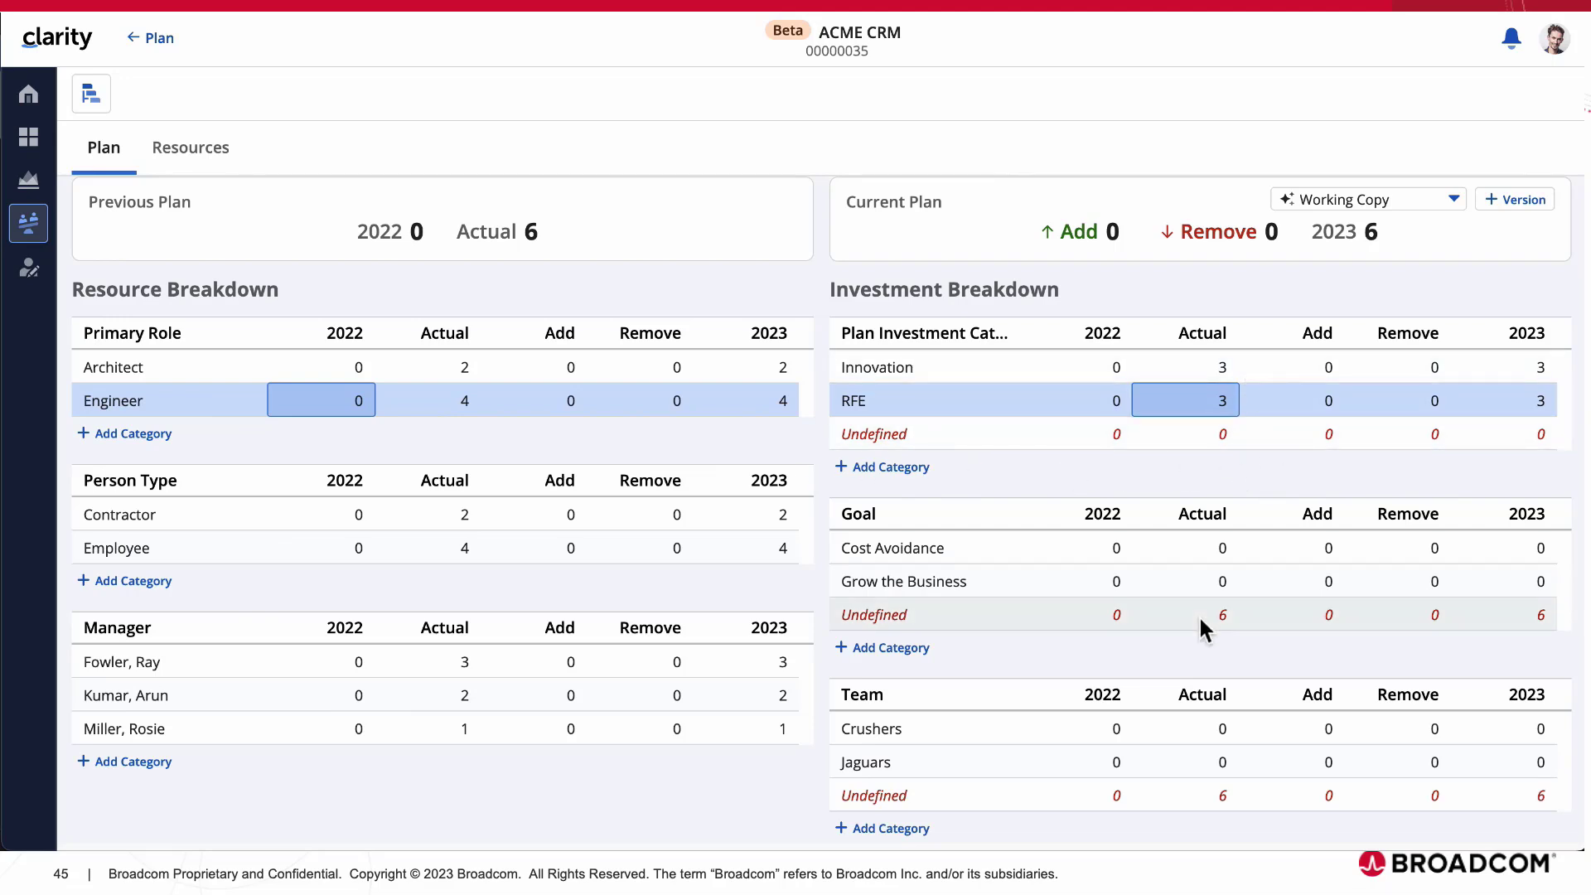
pyautogui.click(1222, 560)
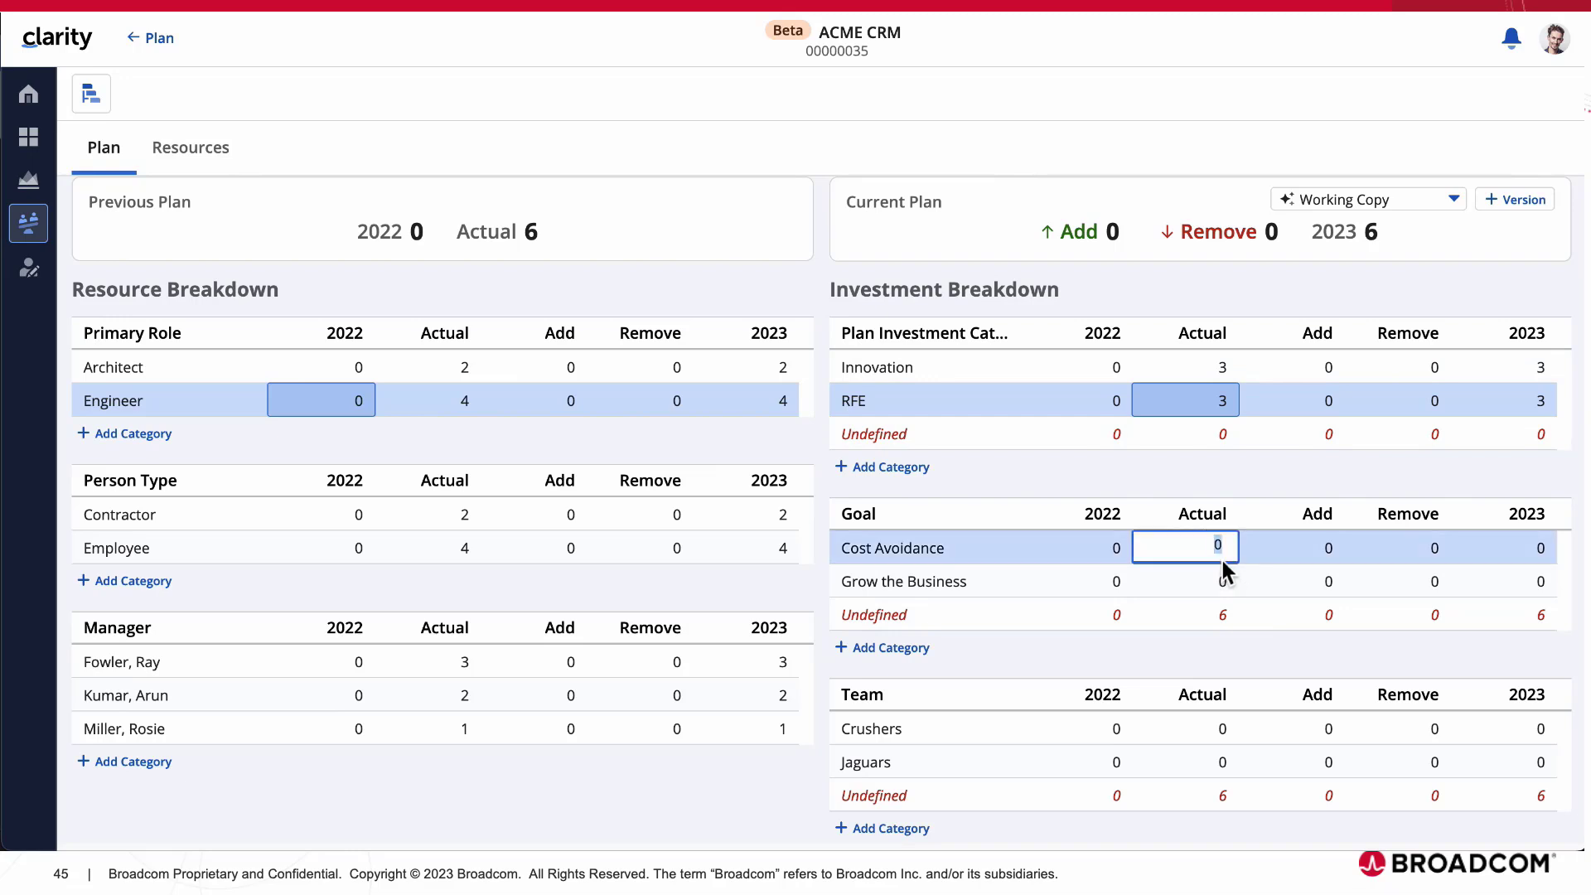
pyautogui.write('2')
pyautogui.click(1221, 580)
pyautogui.write('4')
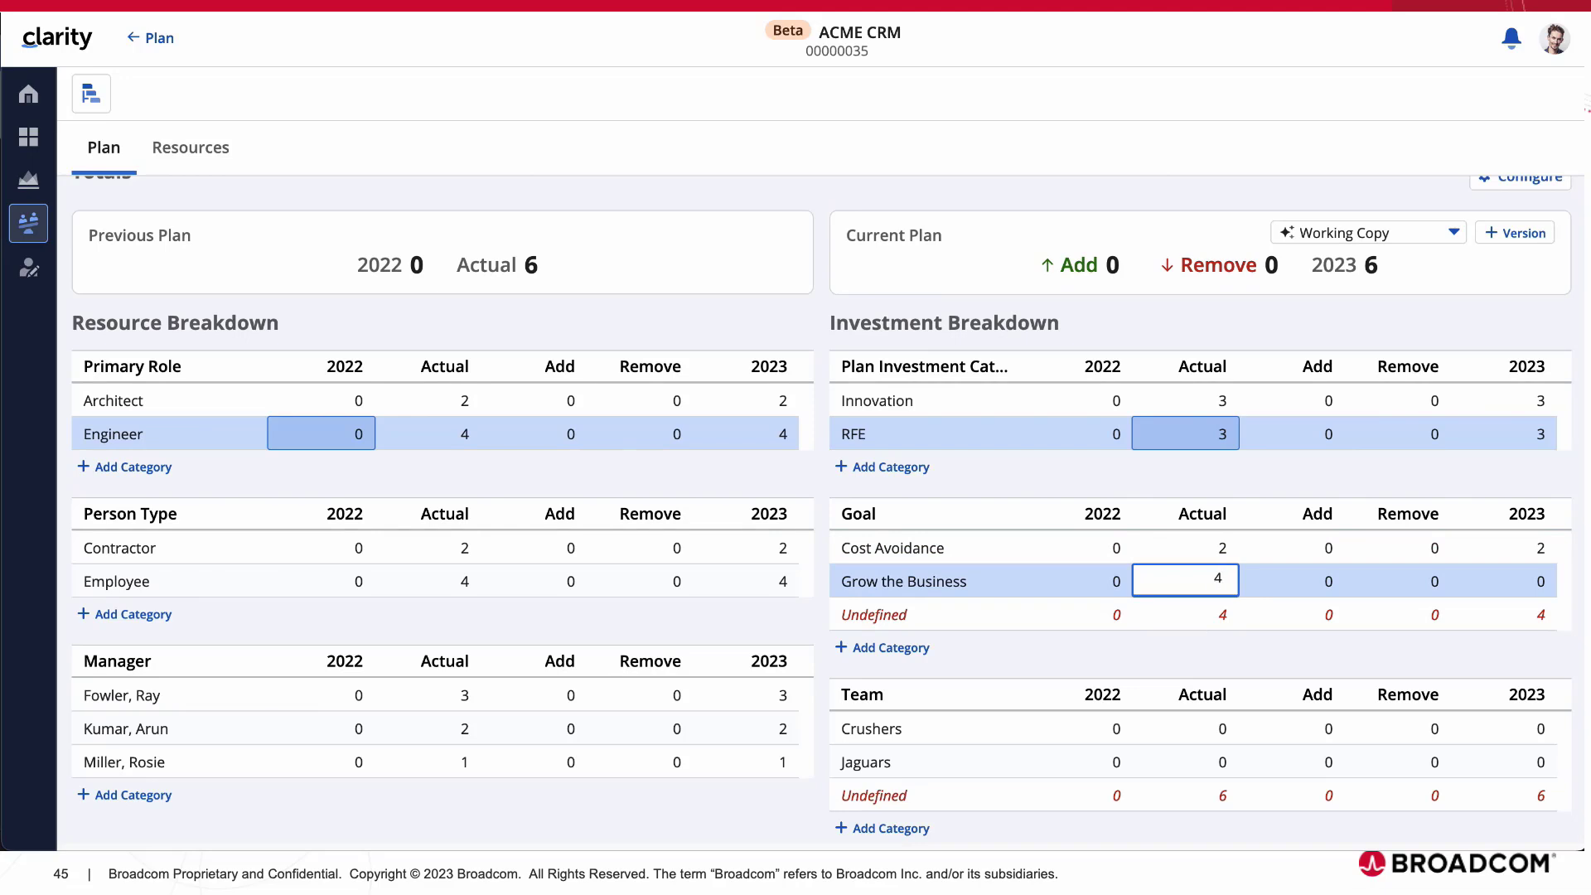
pyautogui.click(1233, 658)
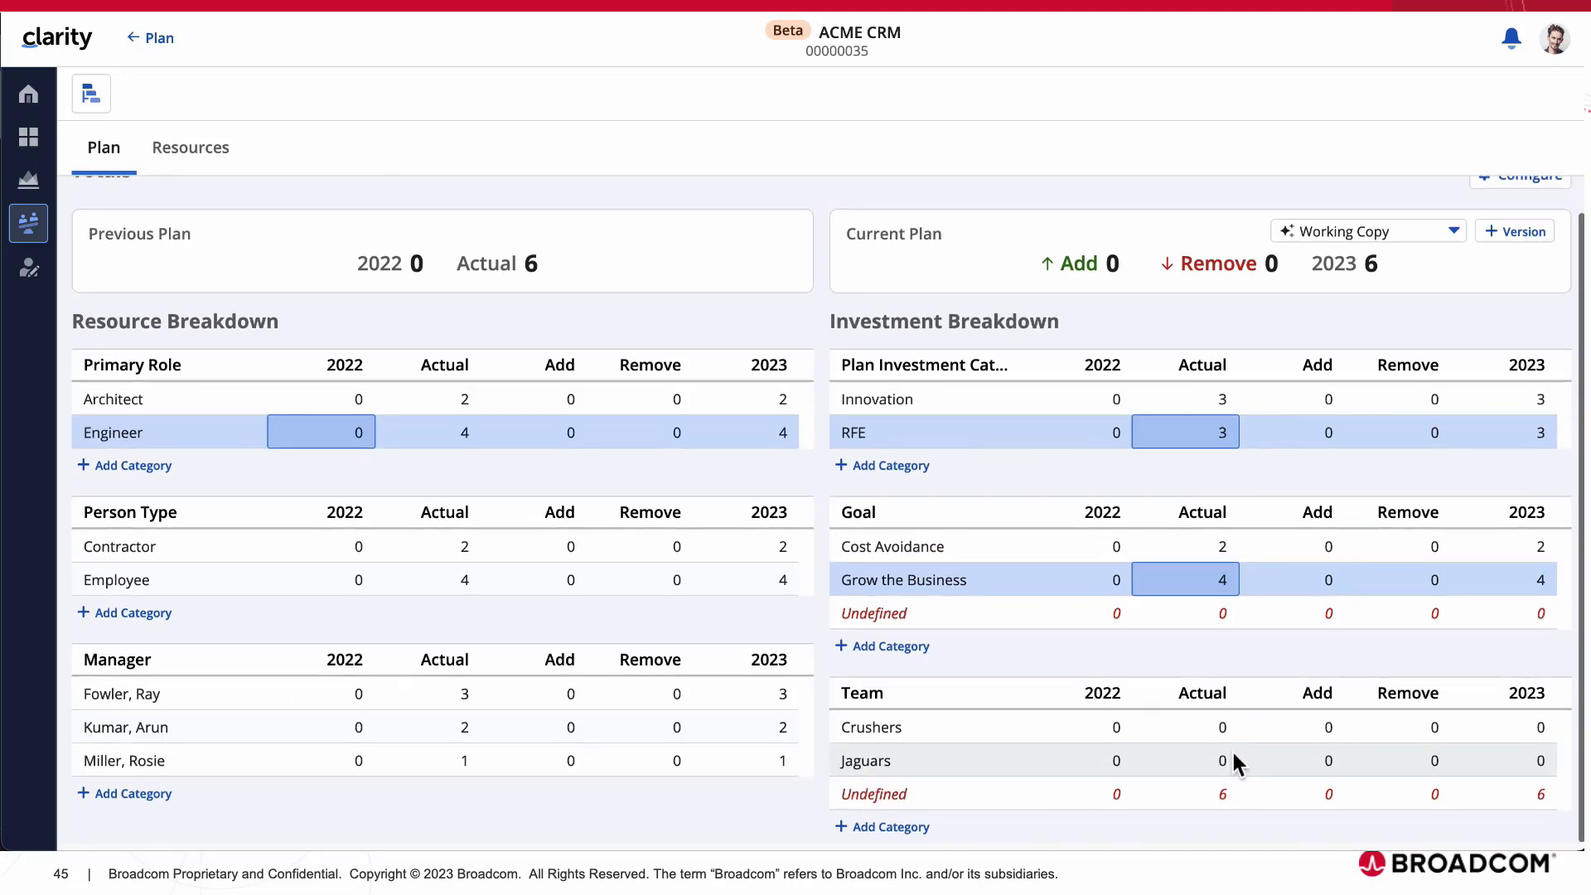
# Set the Actual amounts of the Crushers and Jaguars teams to 3 each, and refresh the plan page
pyautogui.click(1222, 733)
pyautogui.write('3')
pyautogui.click(1218, 763)
pyautogui.write('3')
pyautogui.click(1253, 676)
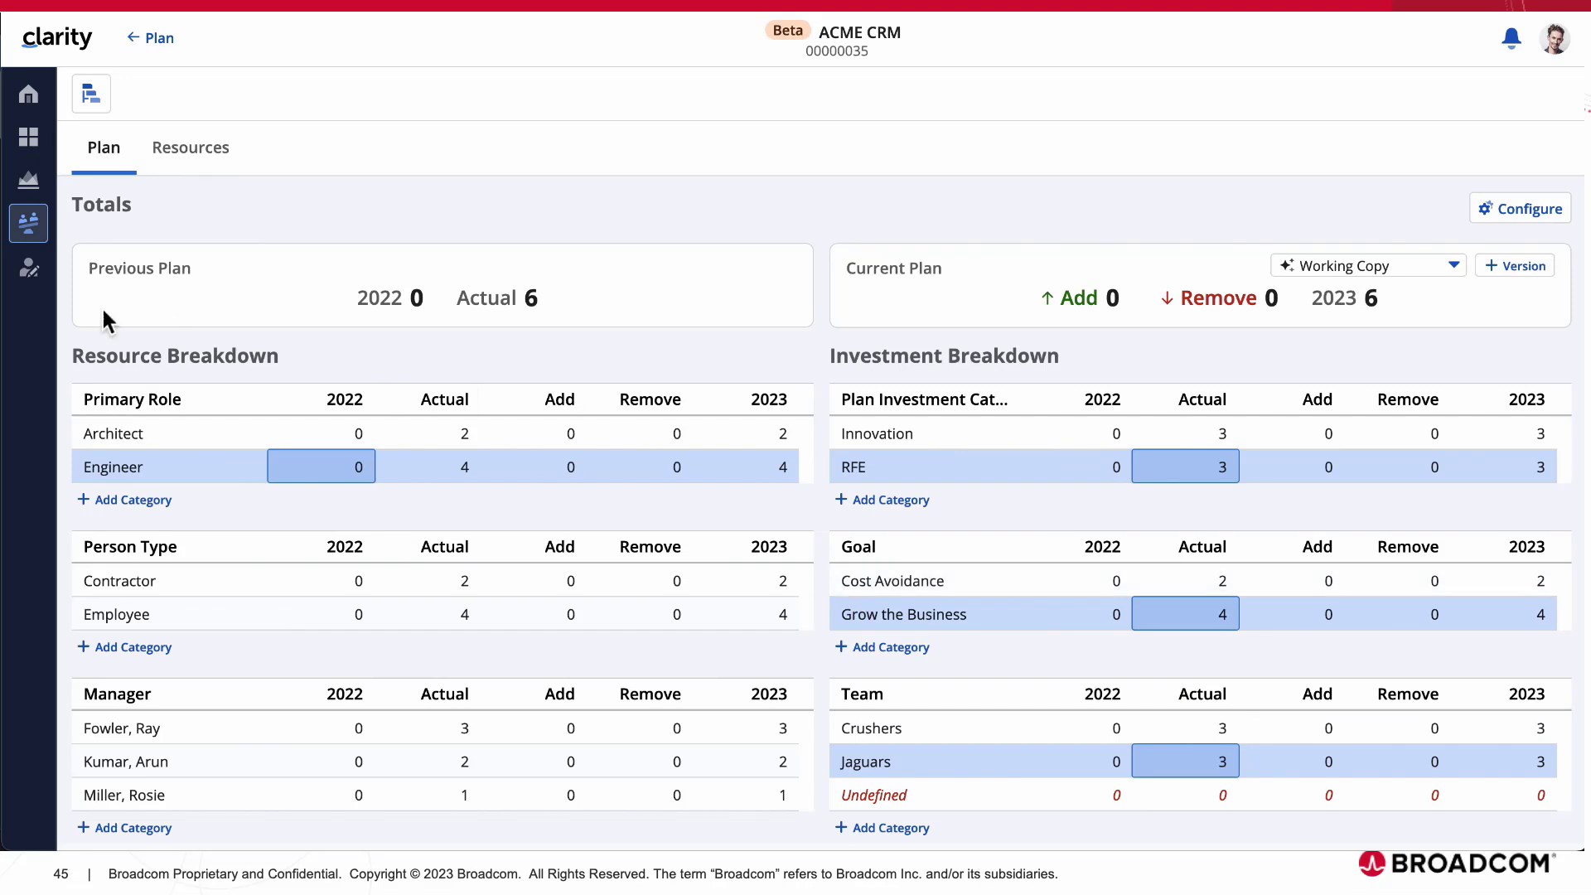
pyautogui.click(168, 162)
pyautogui.click(116, 154)
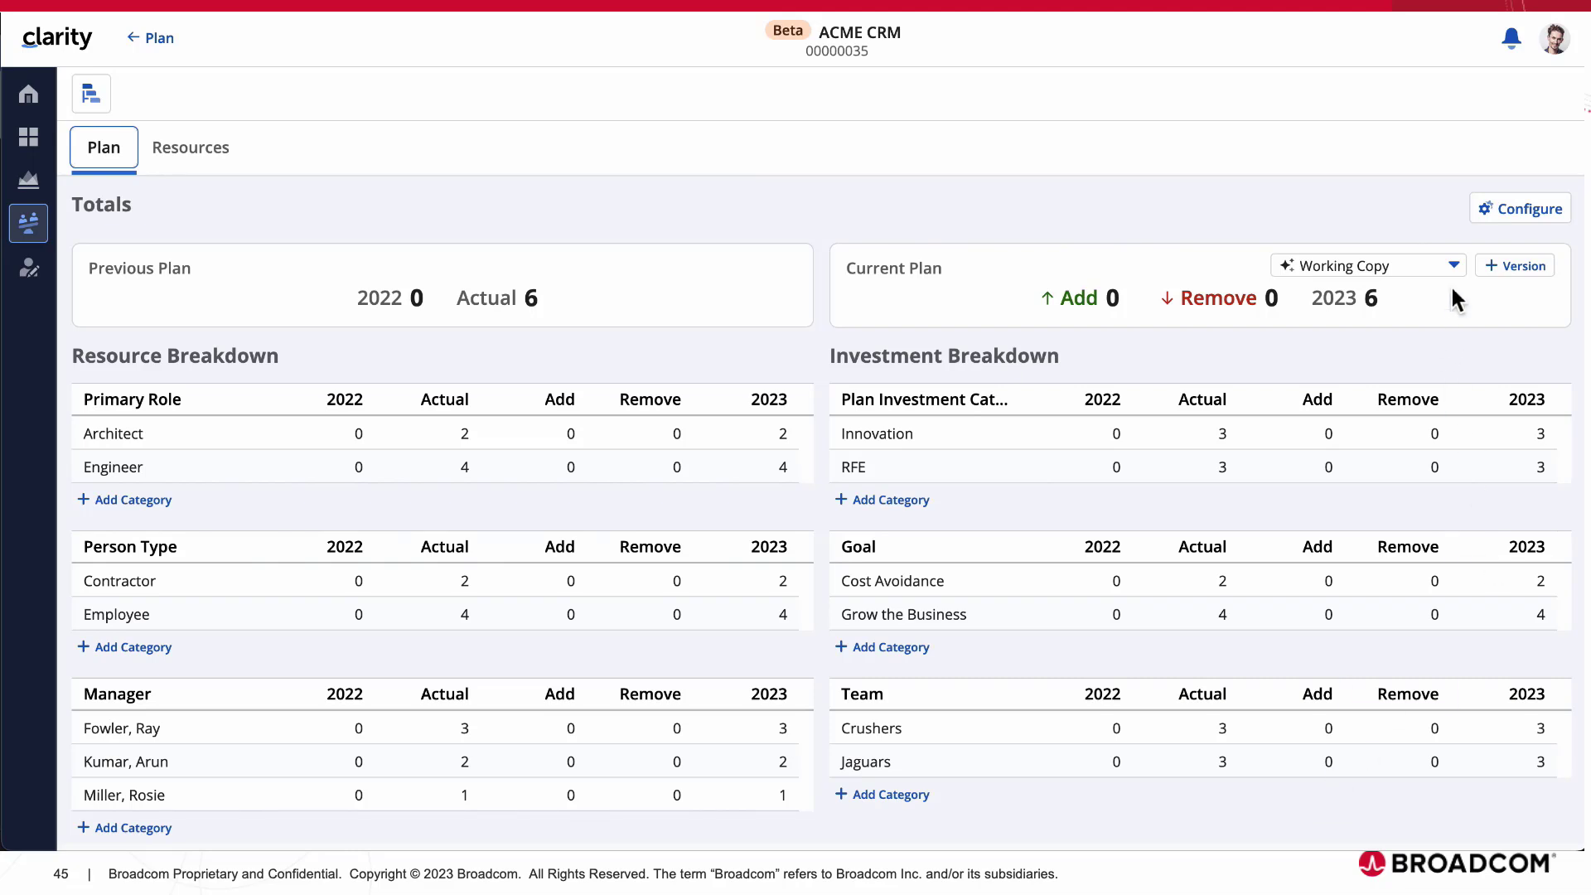
# Save the current plan as a new version named Baseline
pyautogui.click(1523, 276)
pyautogui.click(1263, 402)
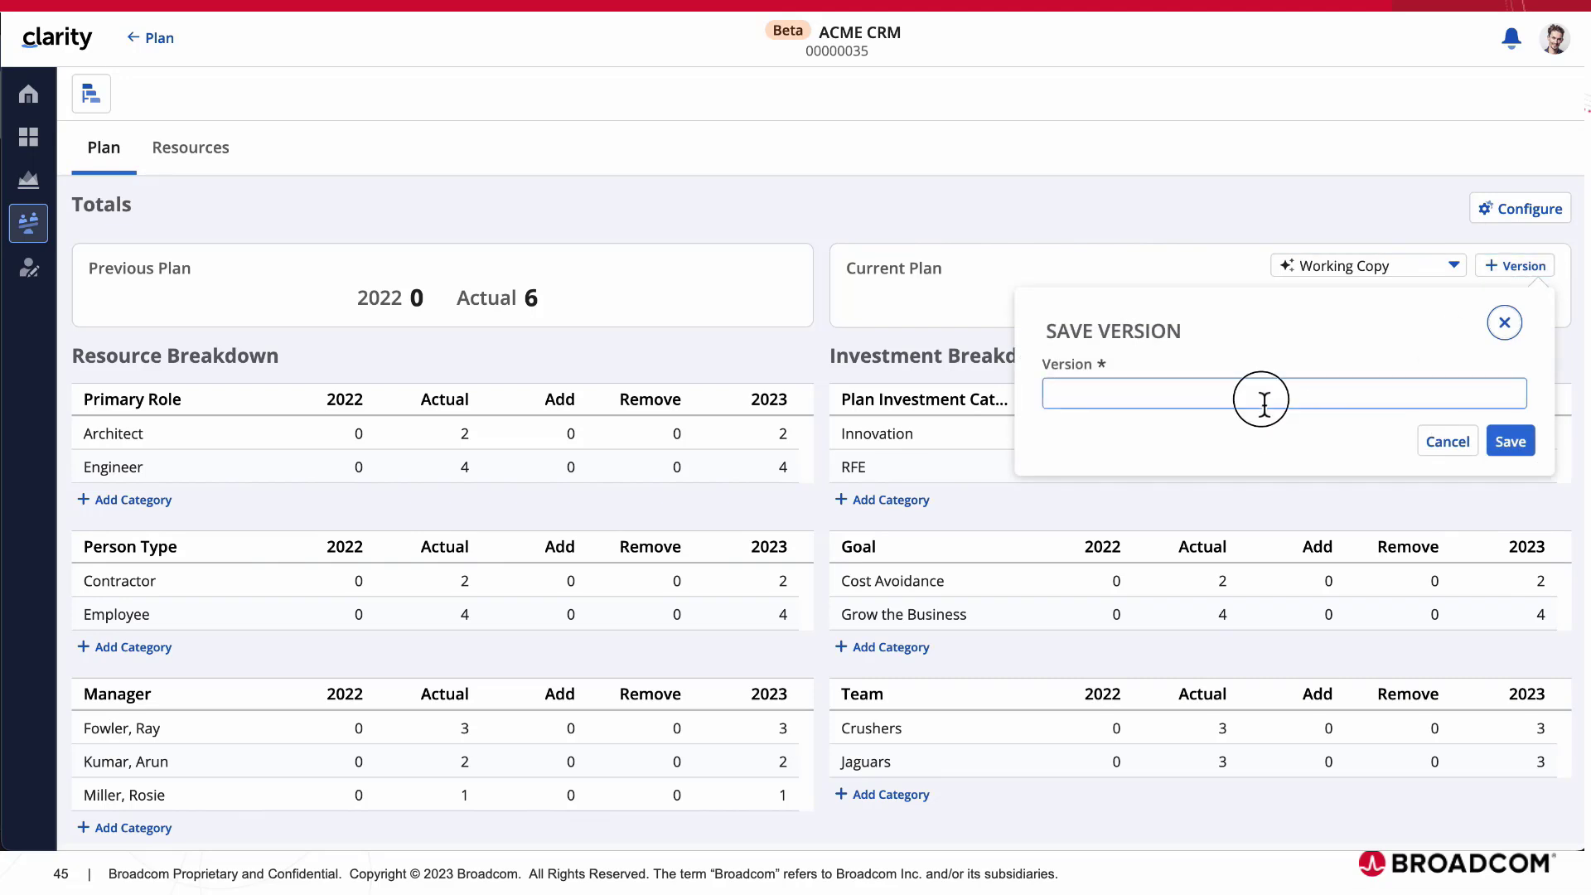
pyautogui.write('Base;o')
pyautogui.press('BackSpace')
pyautogui.press('BackSpace')
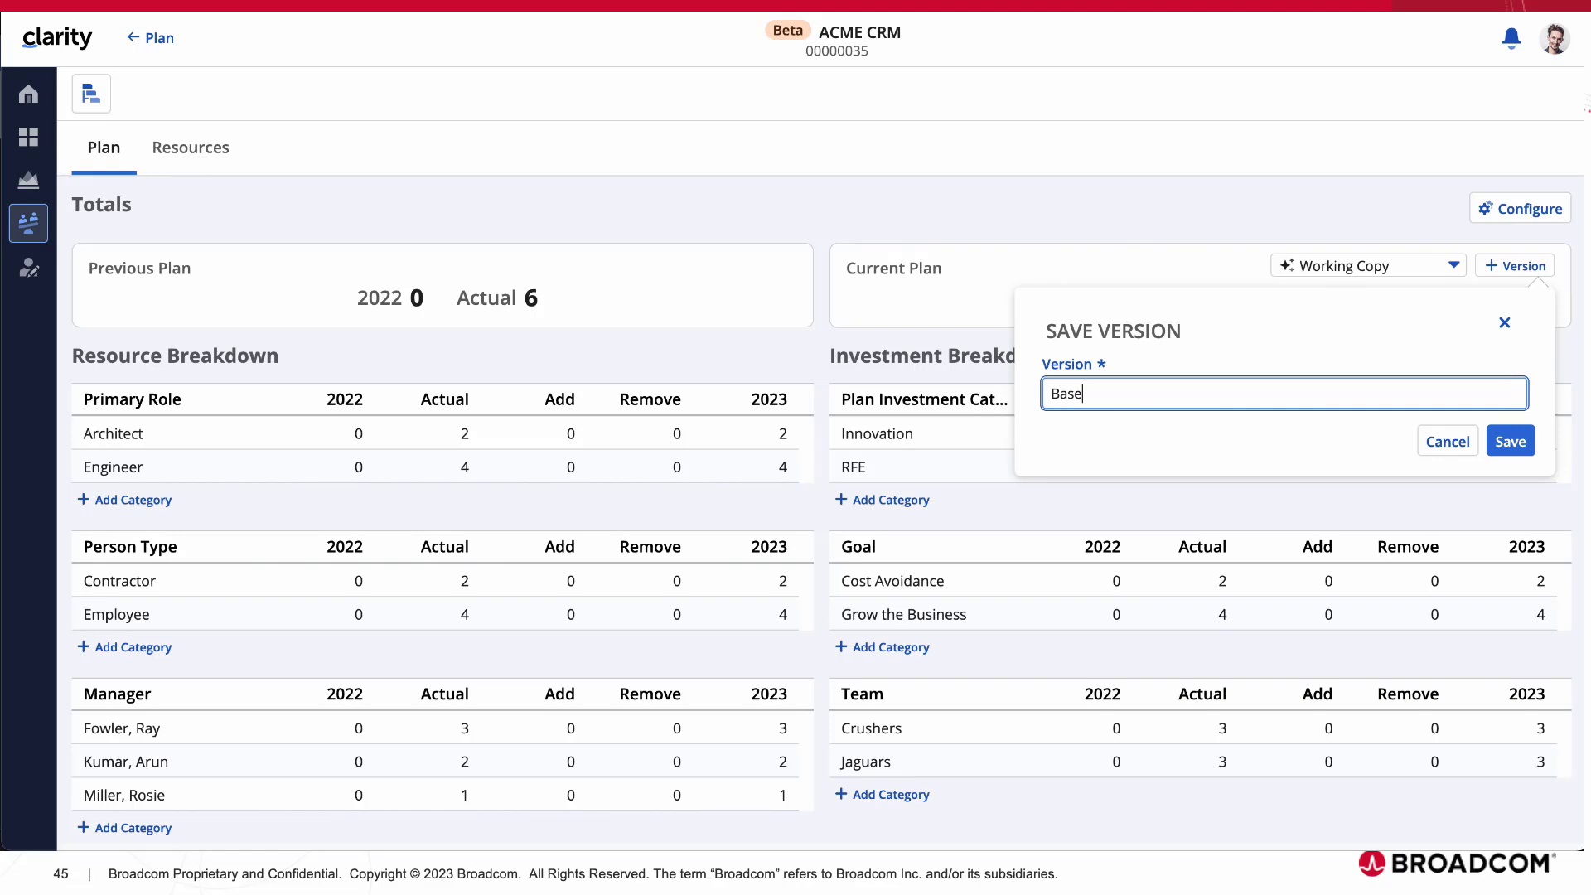
pyautogui.write('line')
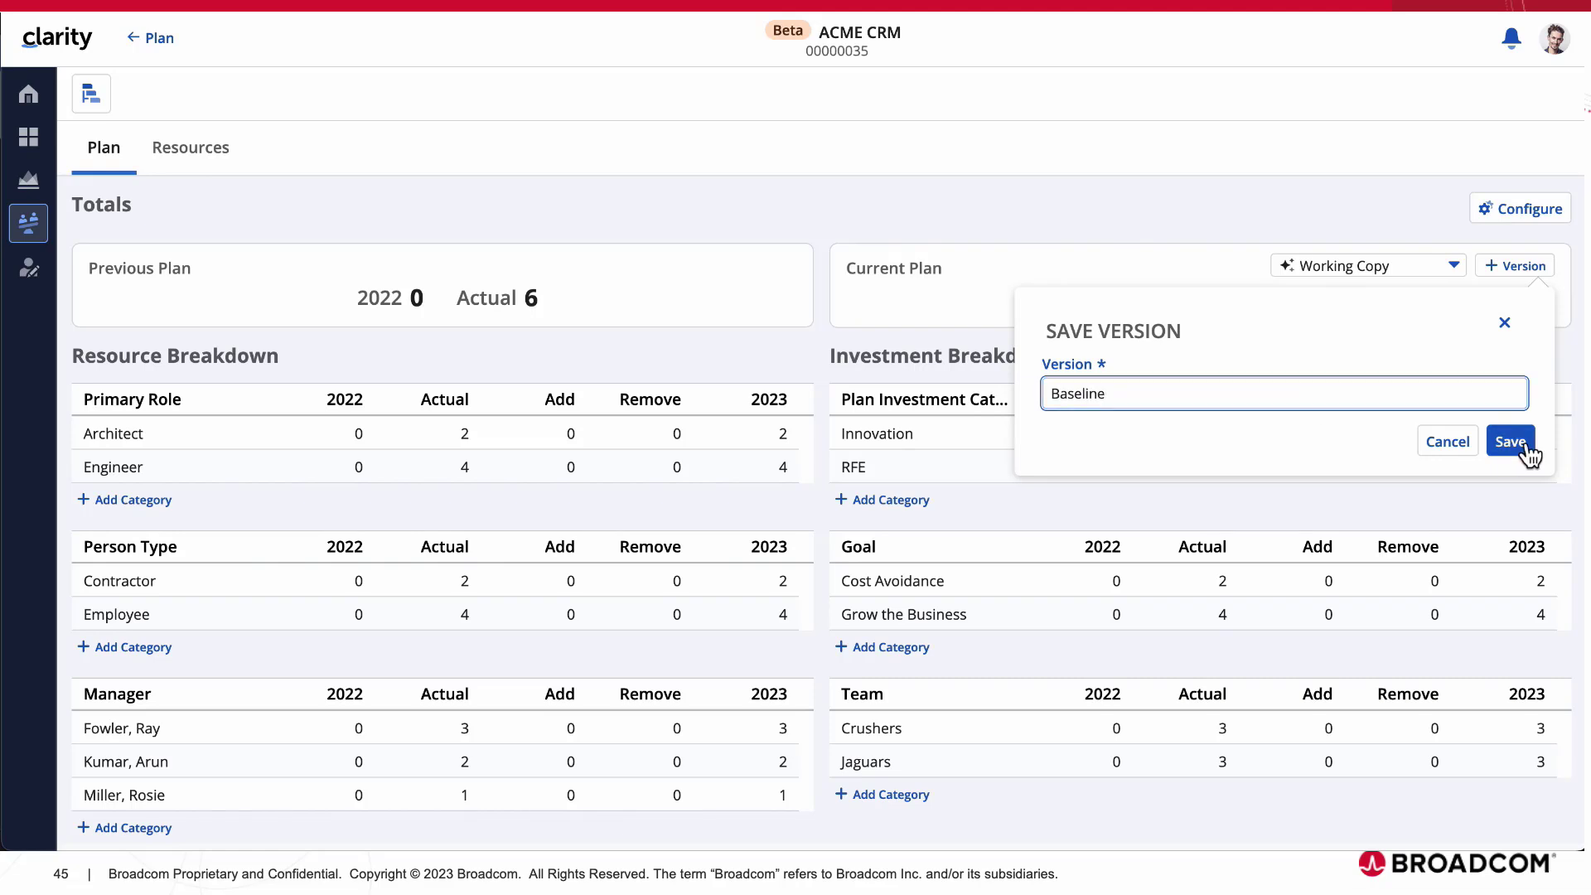
pyautogui.click(1520, 457)
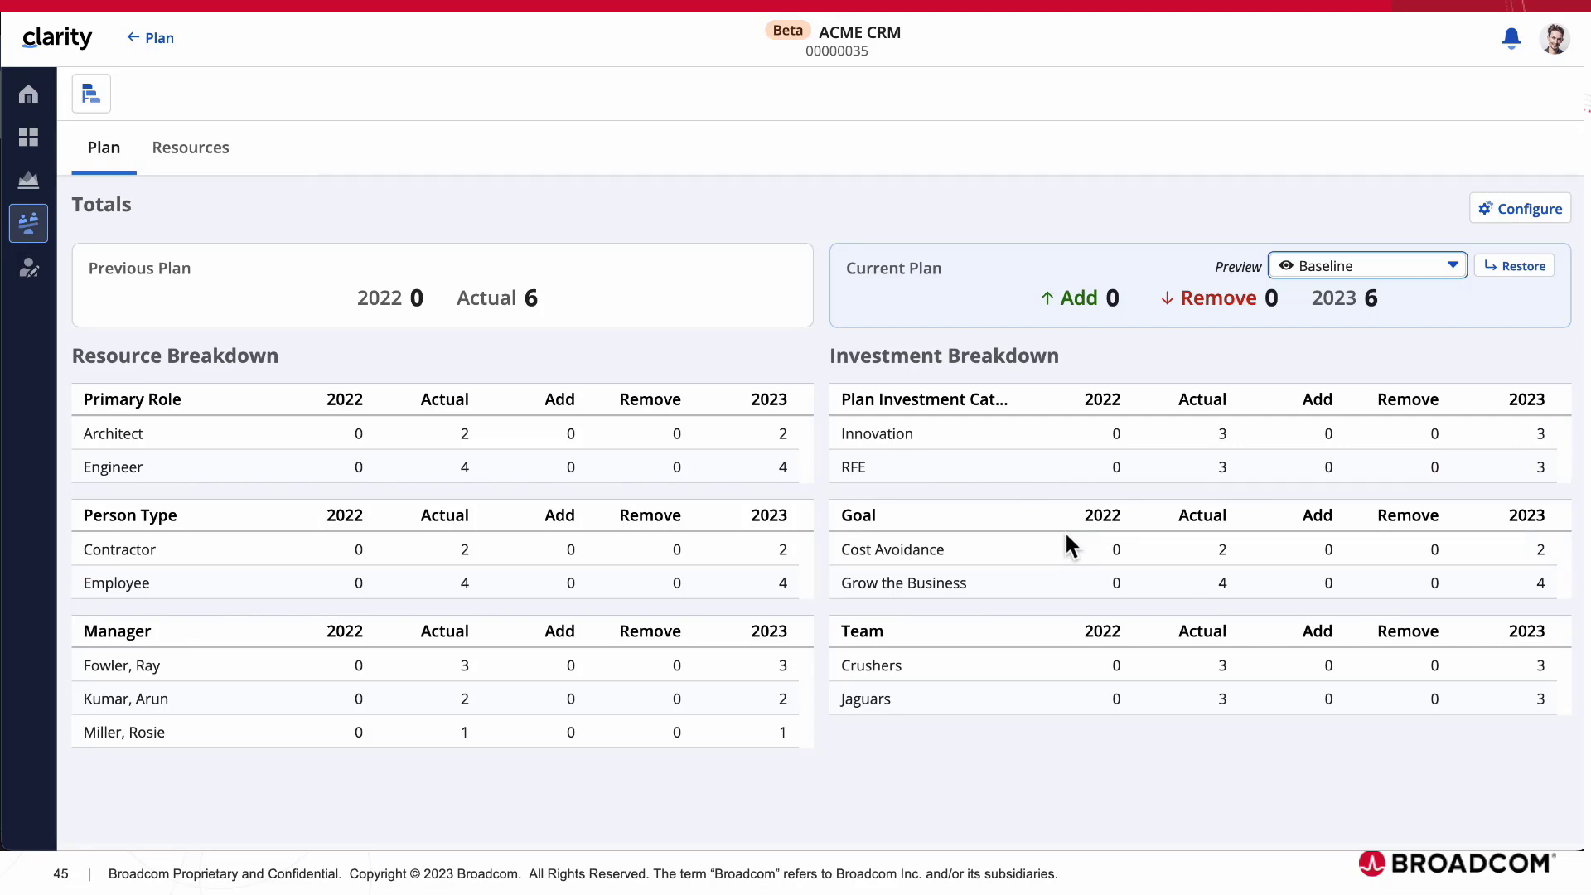
# Compare the Working Copy with the Baseline version preview, ending on the Working Copy
pyautogui.click(1410, 267)
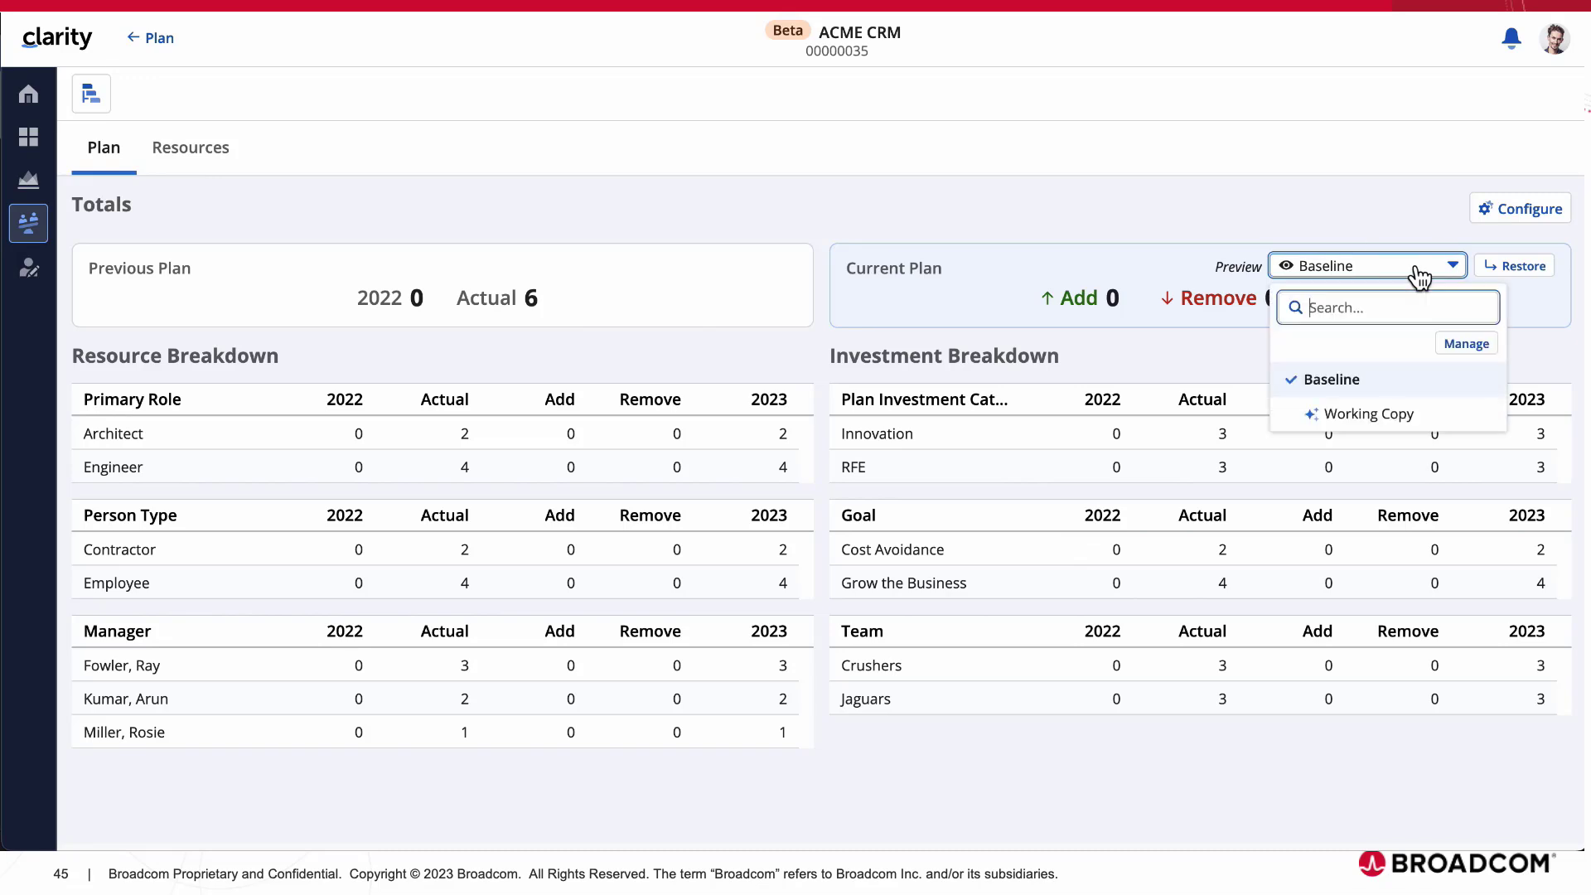
pyautogui.click(1363, 416)
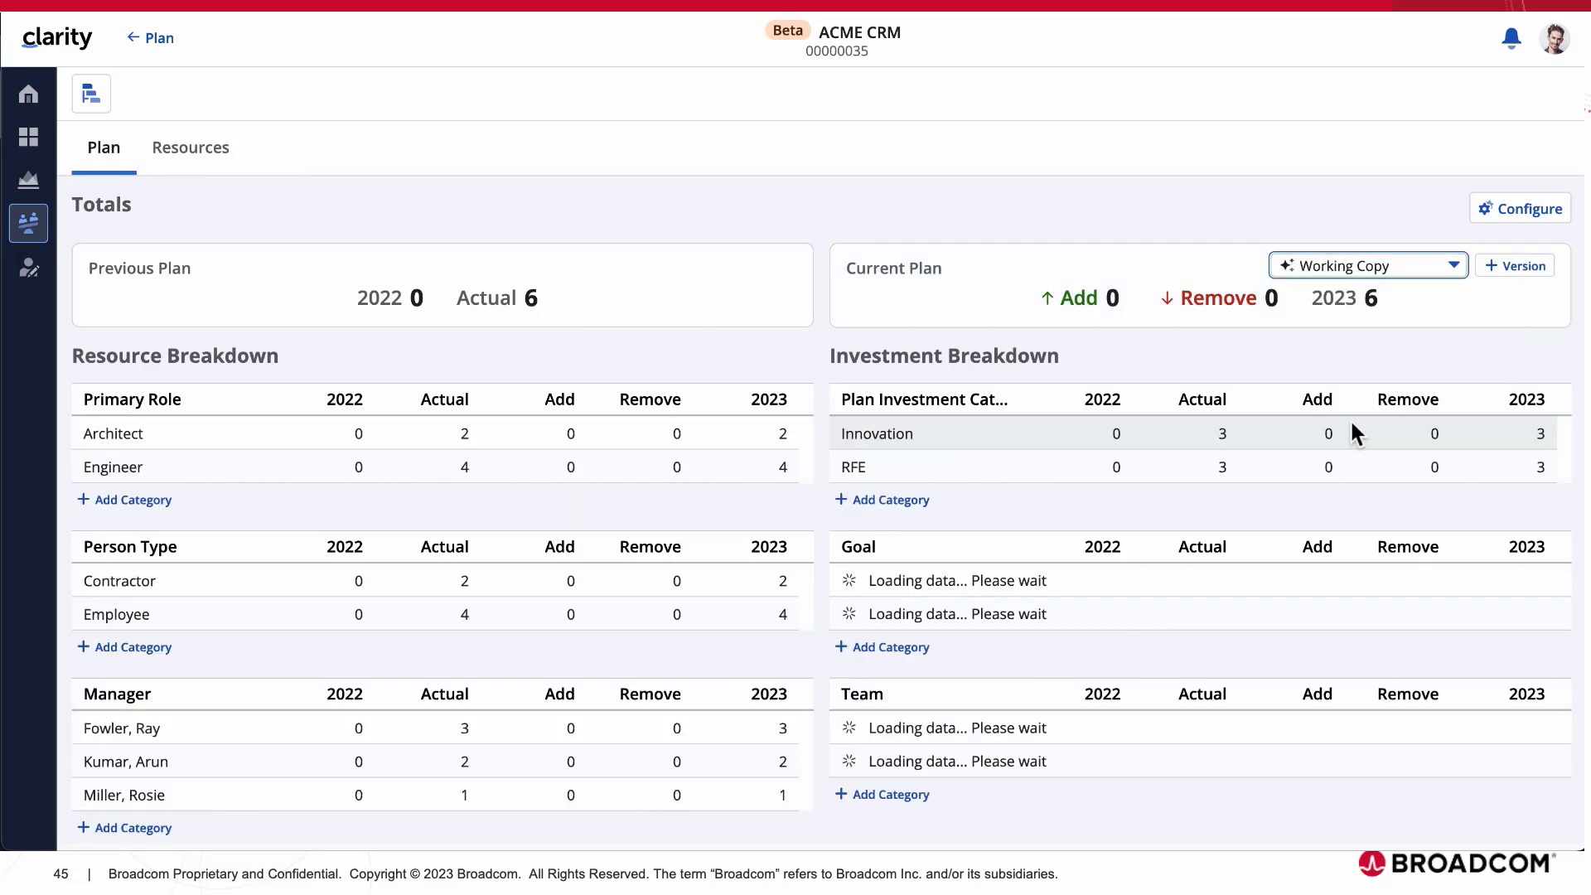
pyautogui.click(1401, 273)
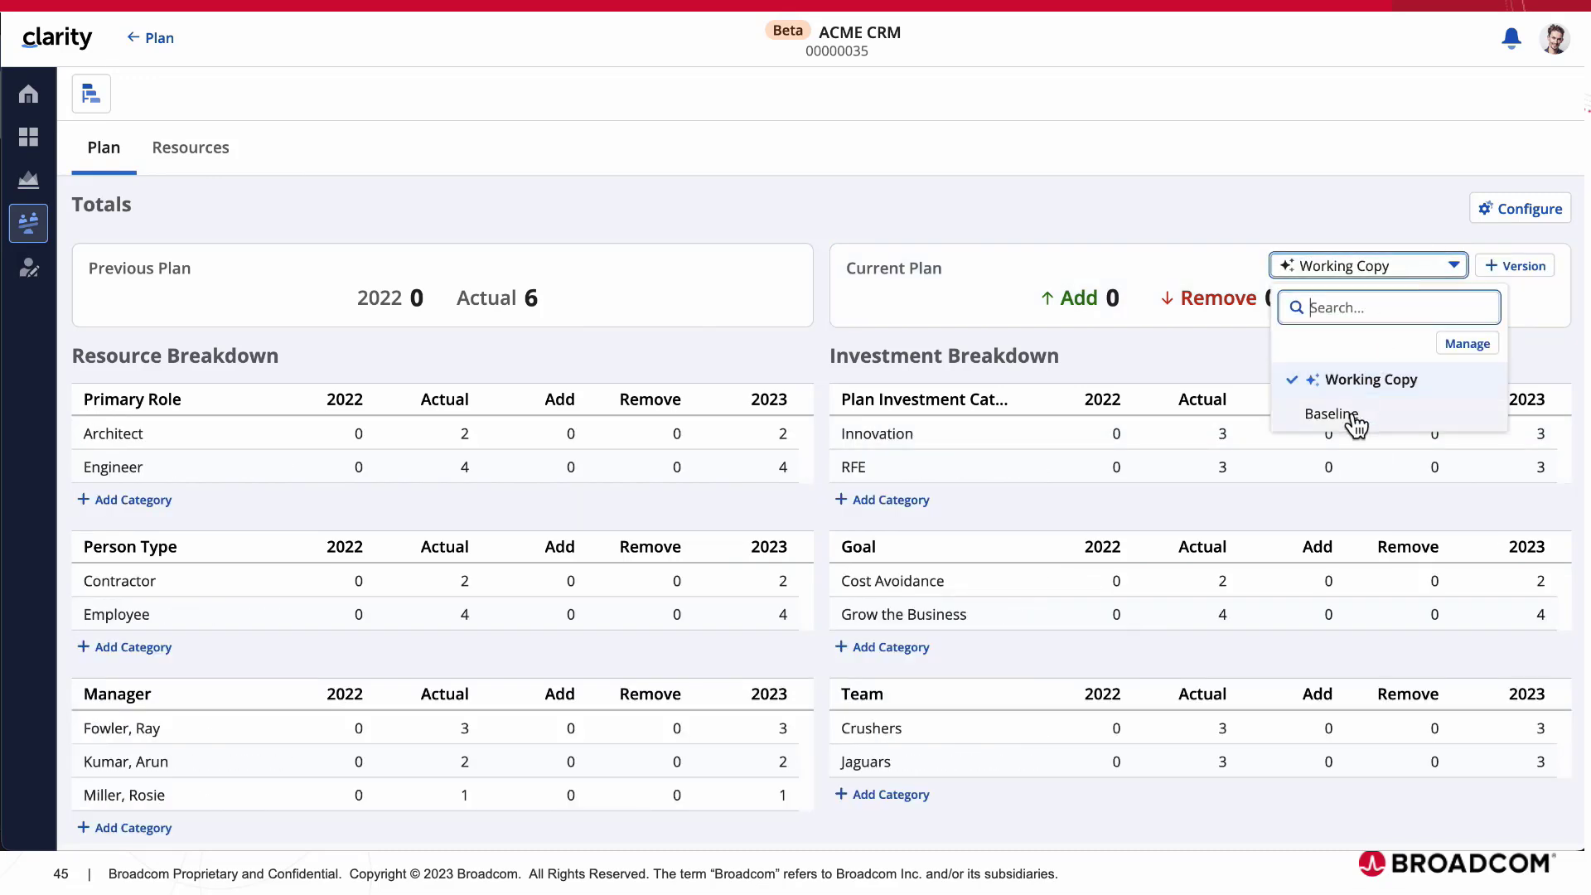
pyautogui.click(1358, 418)
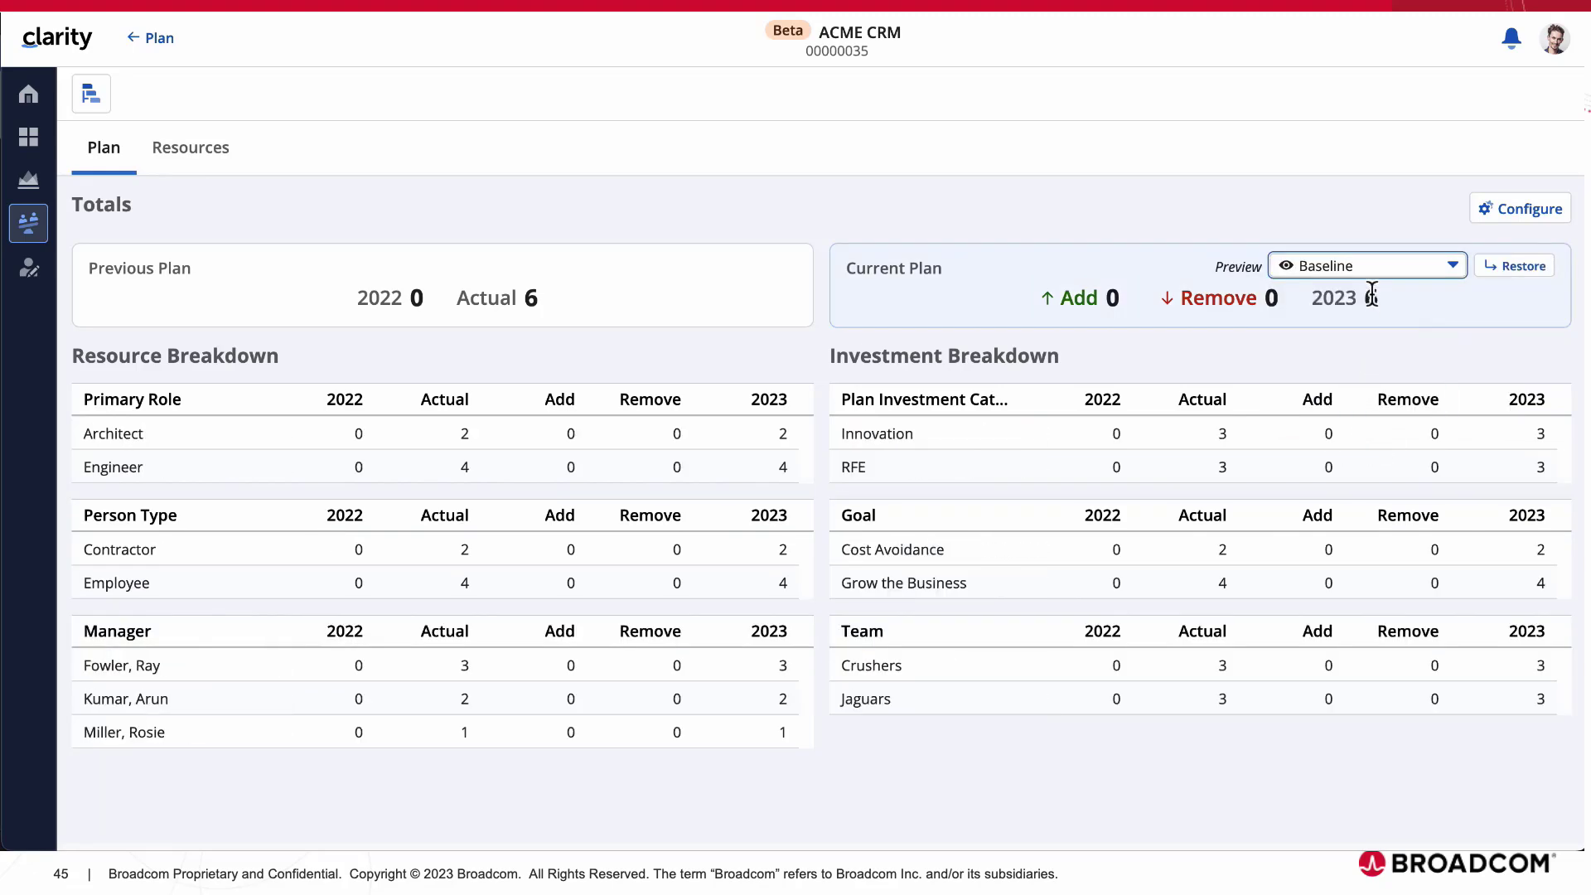
pyautogui.click(1375, 267)
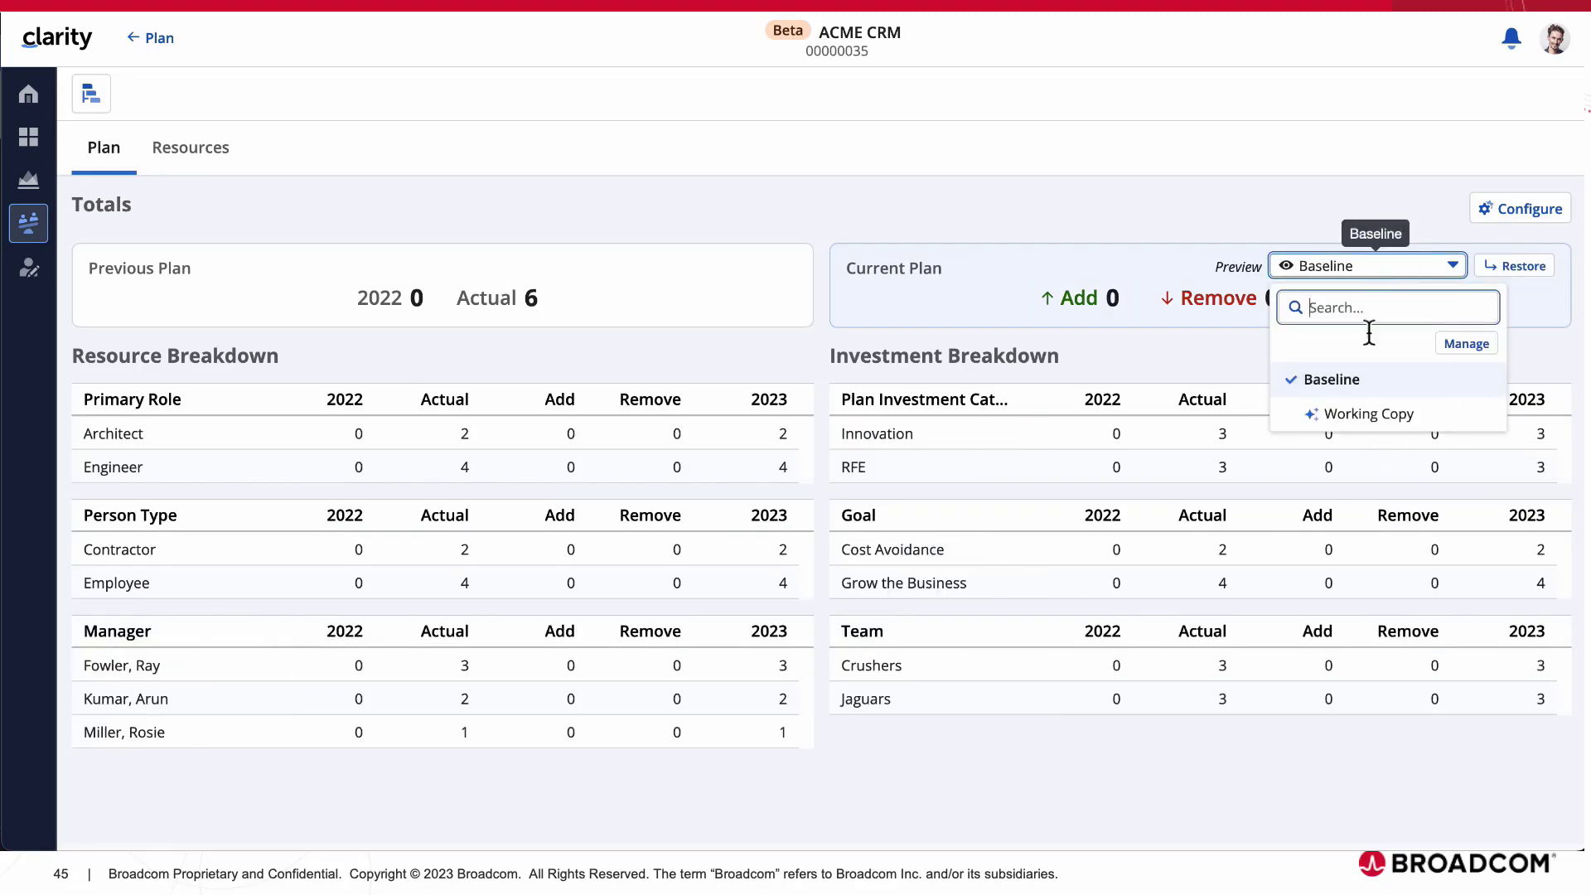
pyautogui.click(1359, 431)
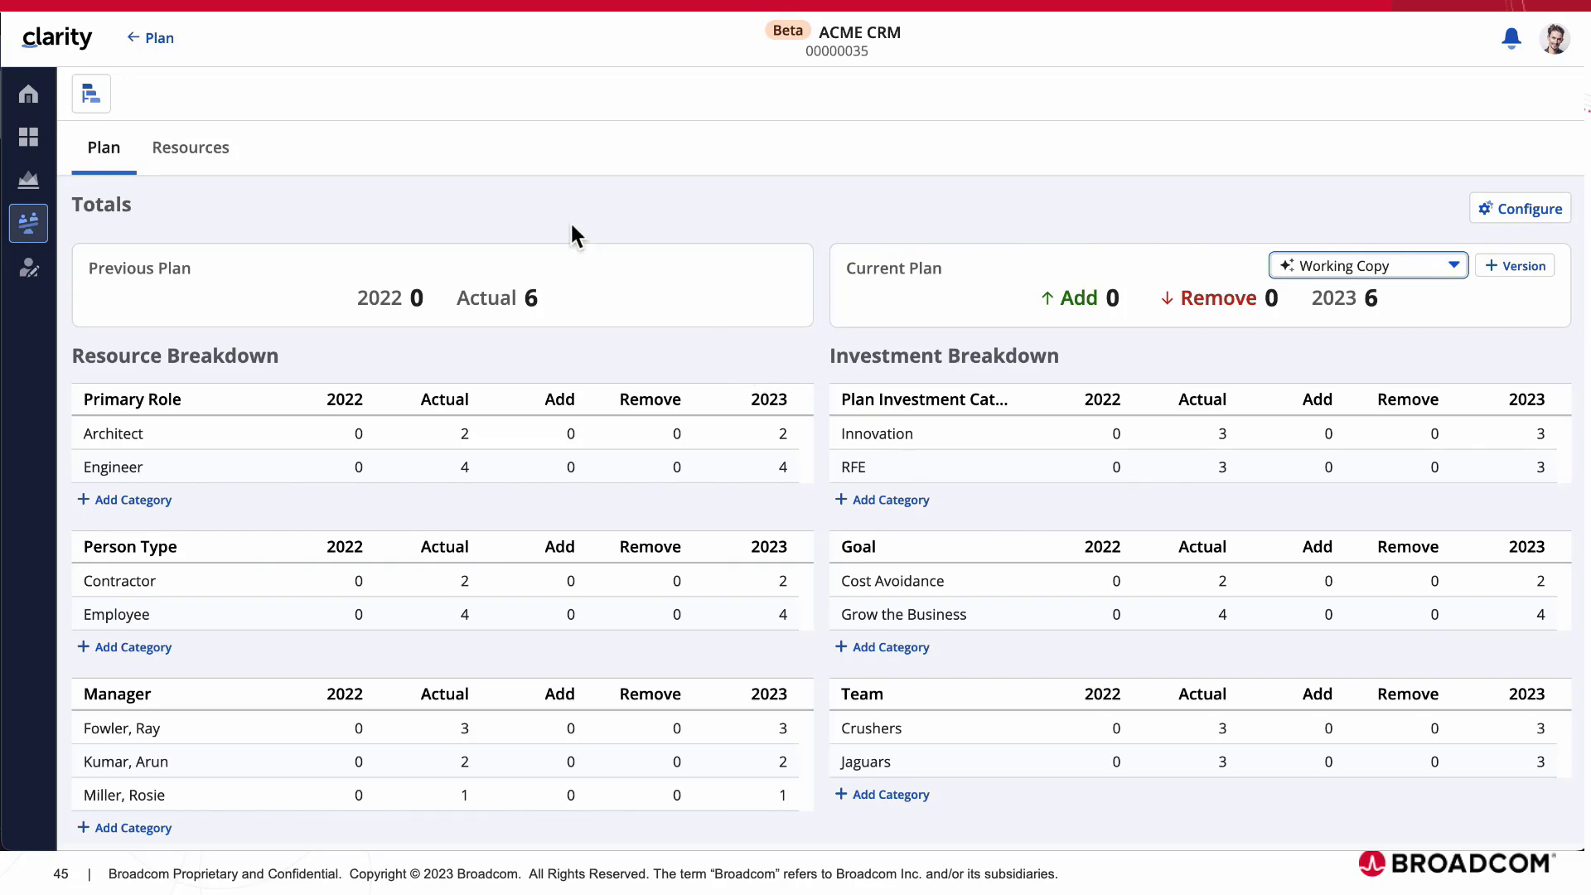
# Add the sixth and seventh listed resources of the Engineer role group to the plan's resources and return to the plan page
pyautogui.click(218, 155)
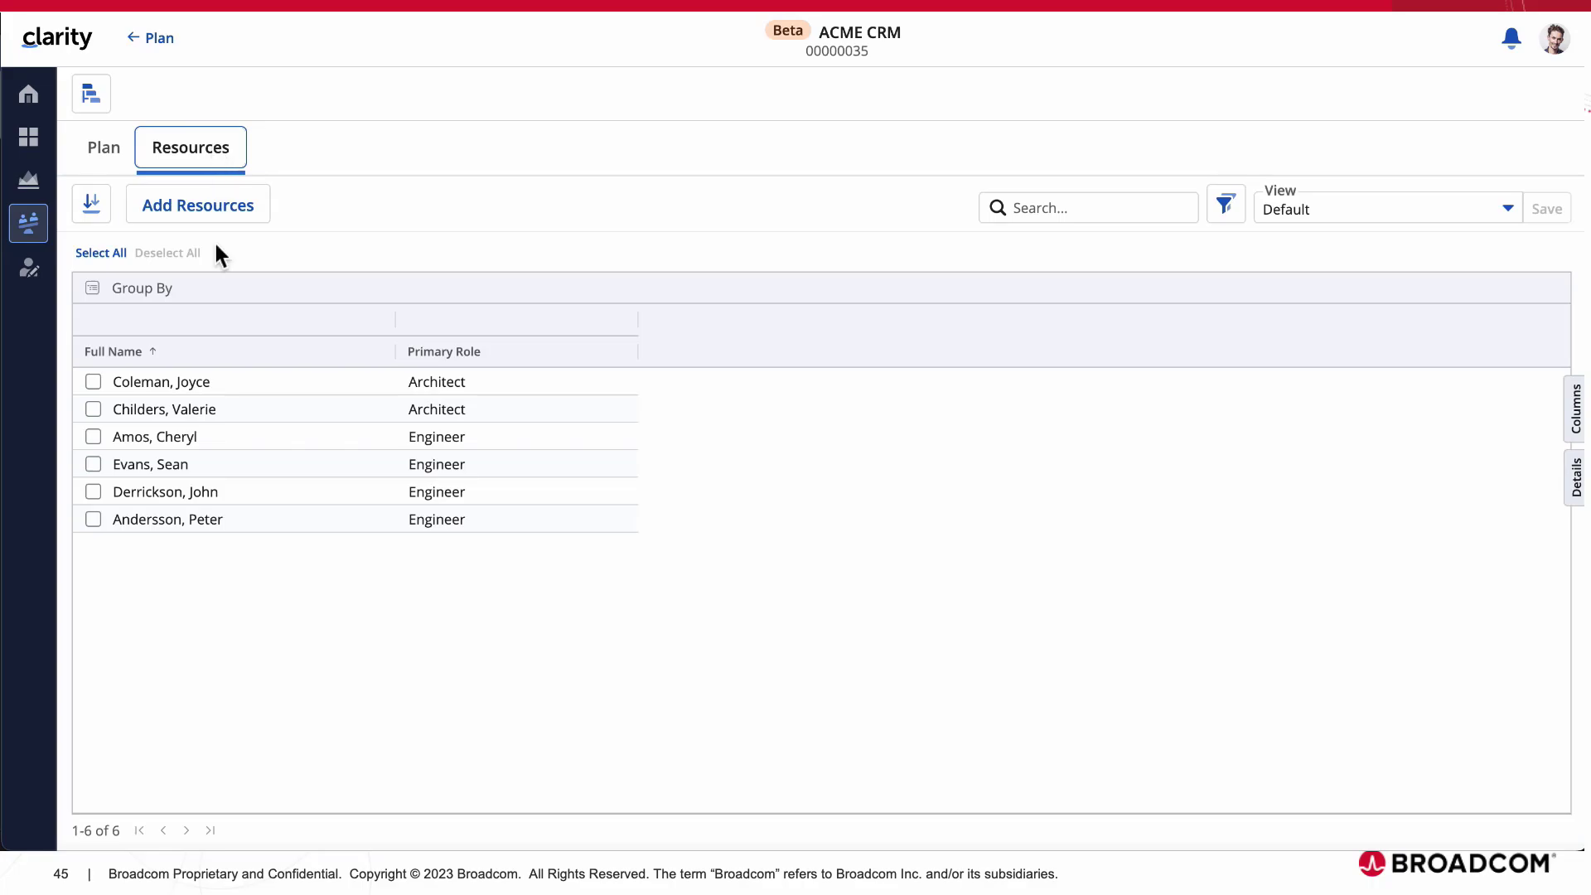
pyautogui.click(205, 214)
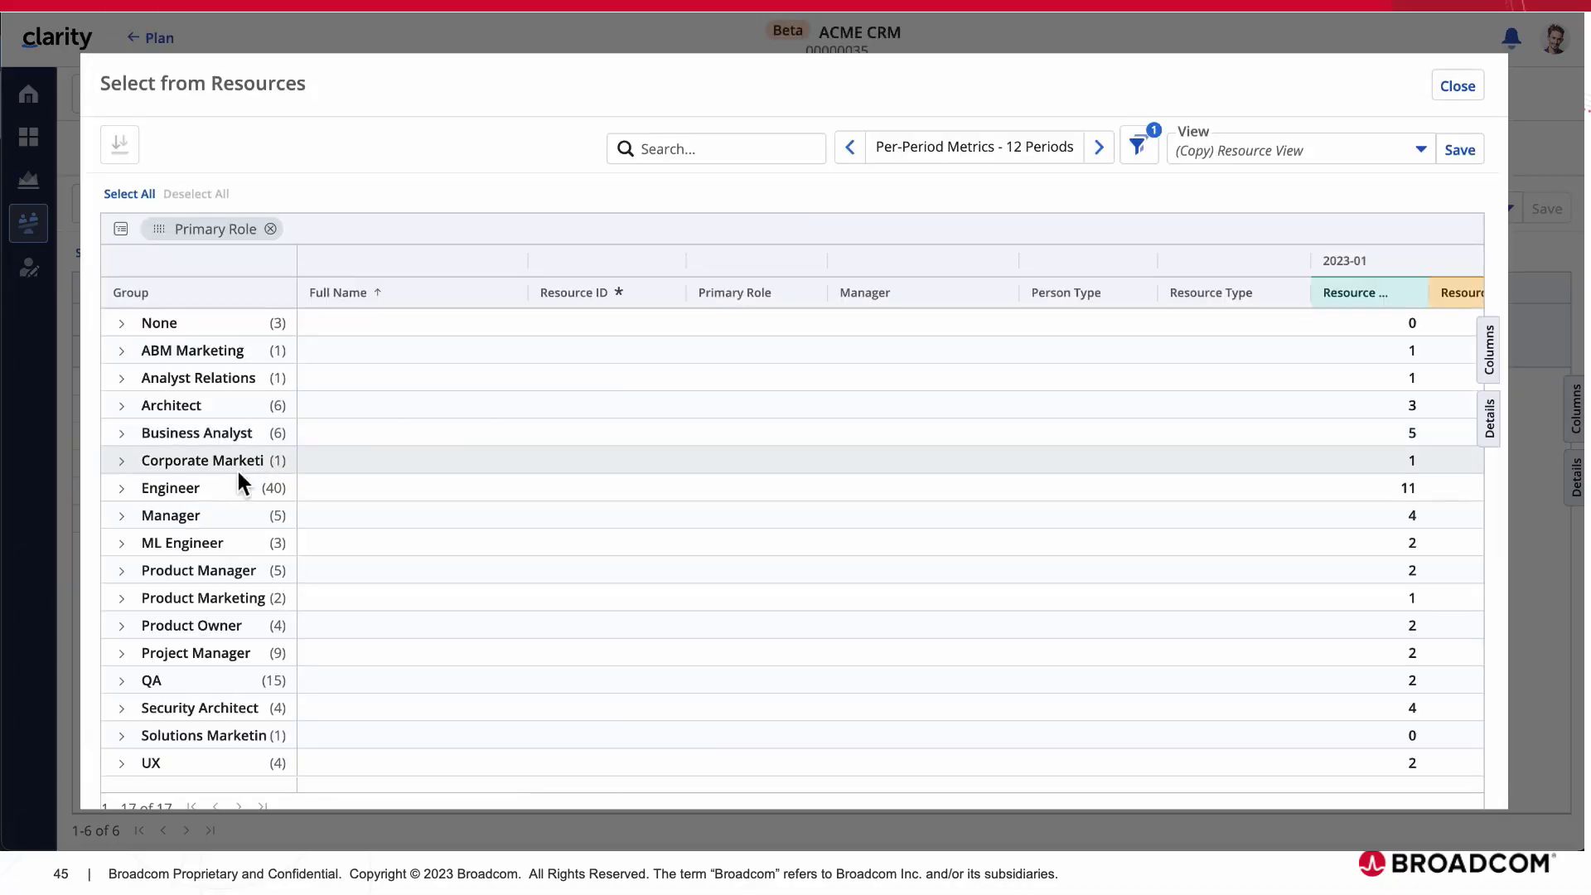
pyautogui.click(124, 488)
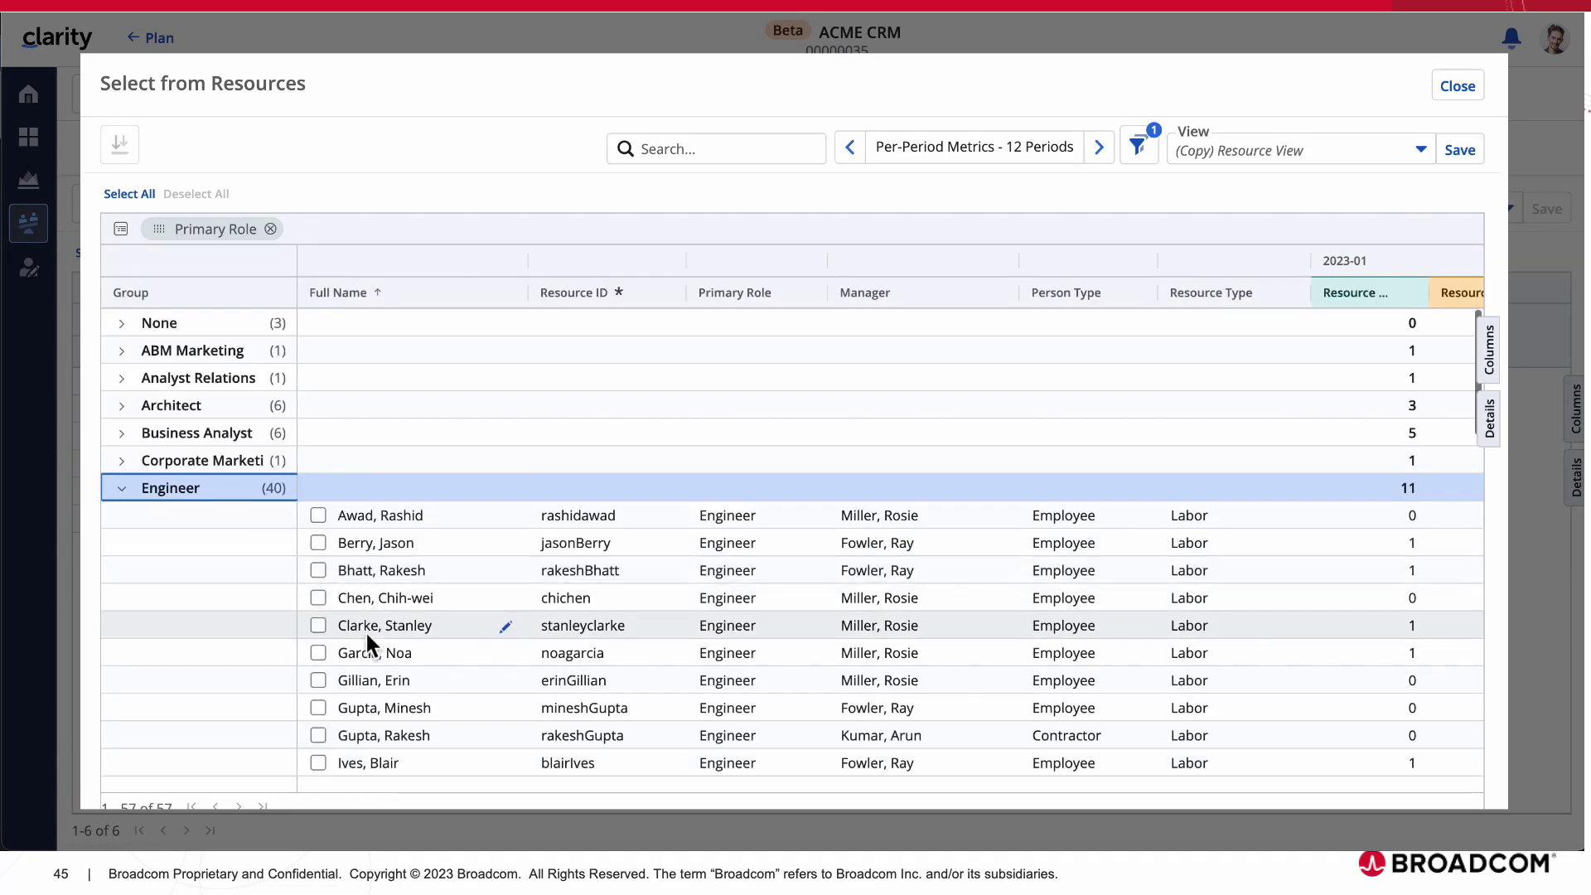
pyautogui.click(318, 652)
pyautogui.click(317, 680)
pyautogui.click(377, 194)
pyautogui.click(105, 150)
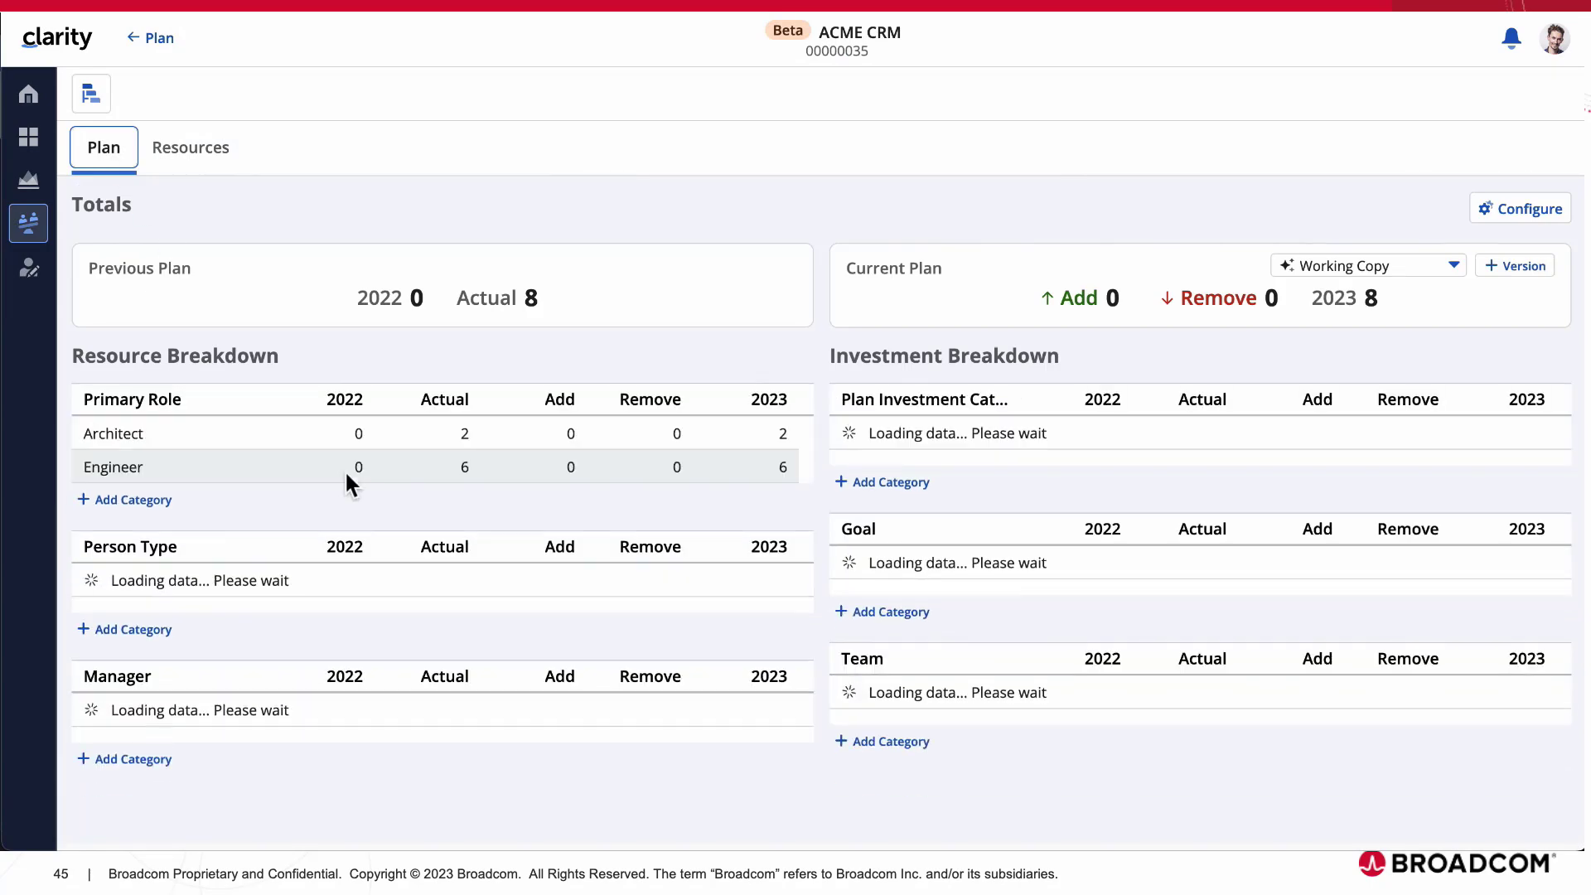
# Set the Actual amount of the Innovation investment category to 5 and of the Cost Avoidance goal to 4
pyautogui.scroll(-1, 352, 571)
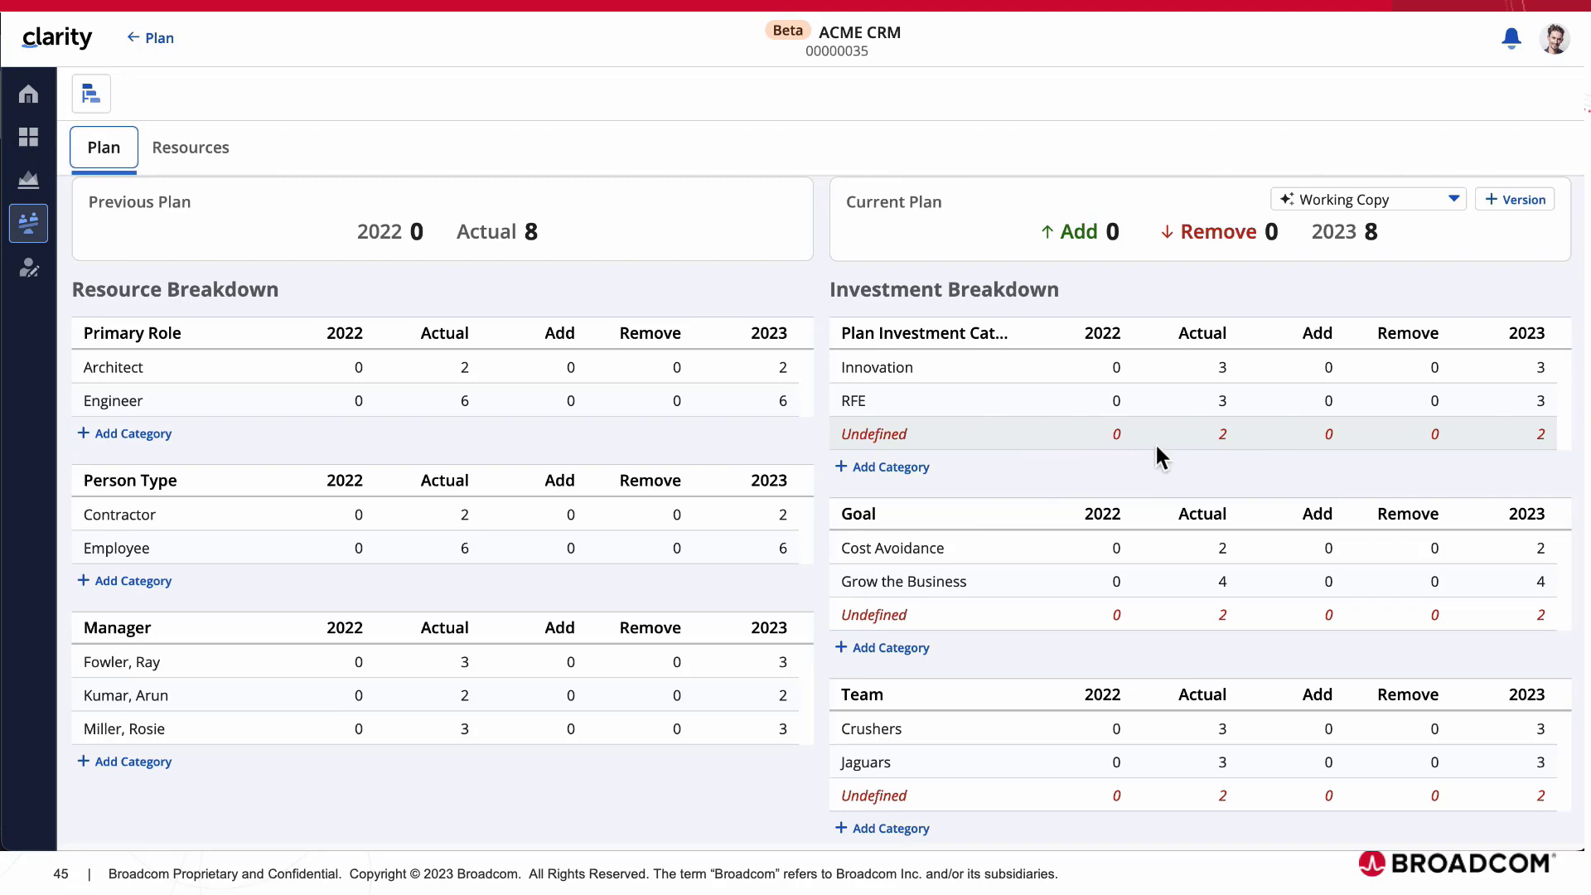
pyautogui.click(1226, 370)
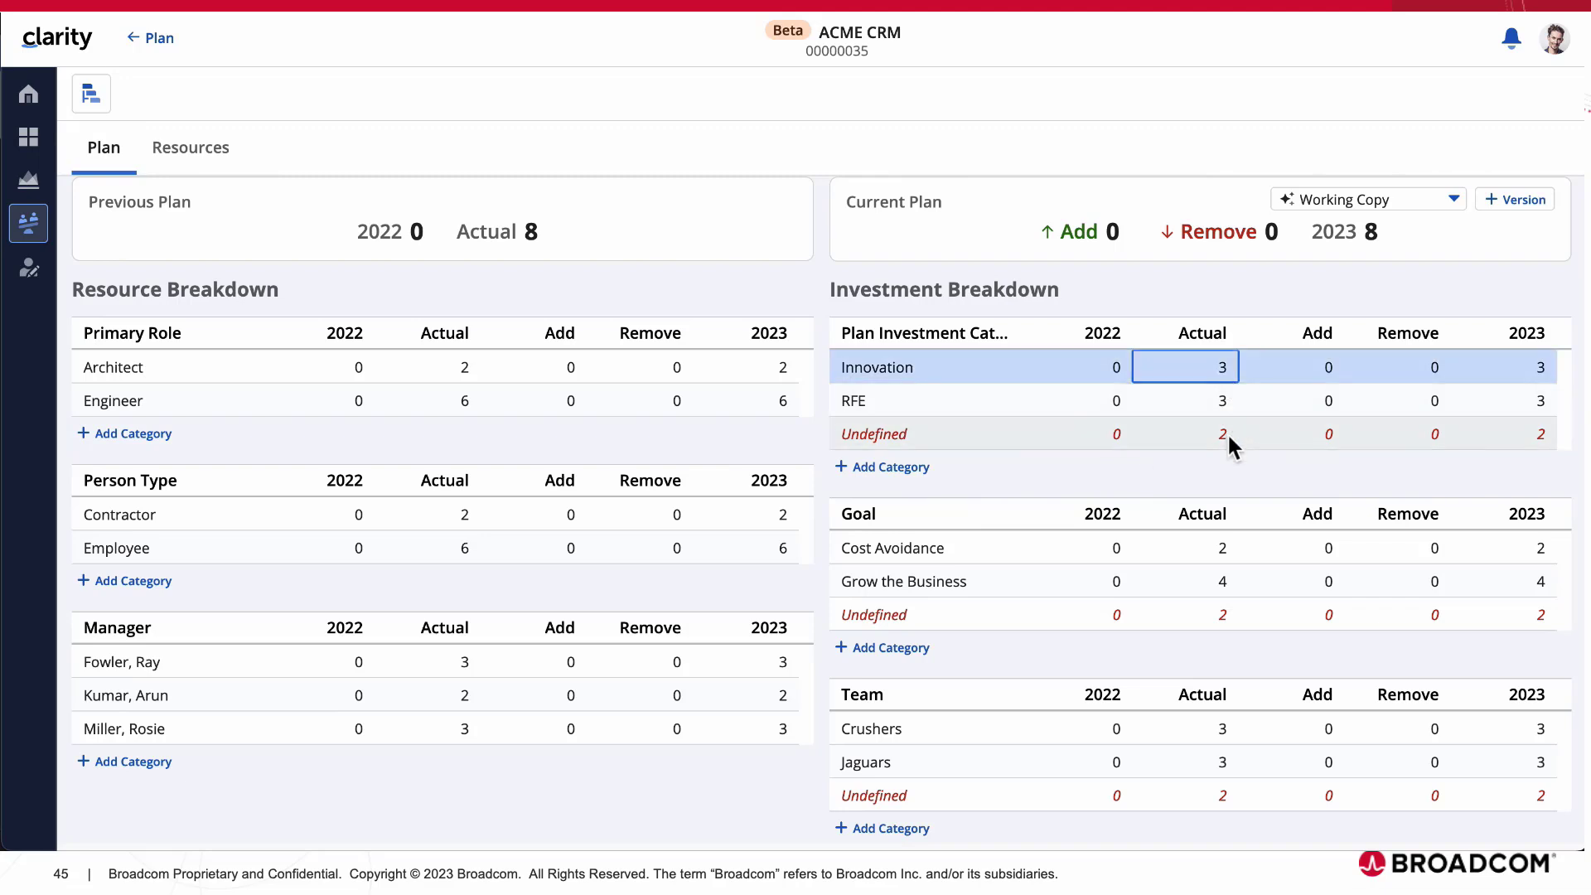
pyautogui.doubleClick(1223, 365)
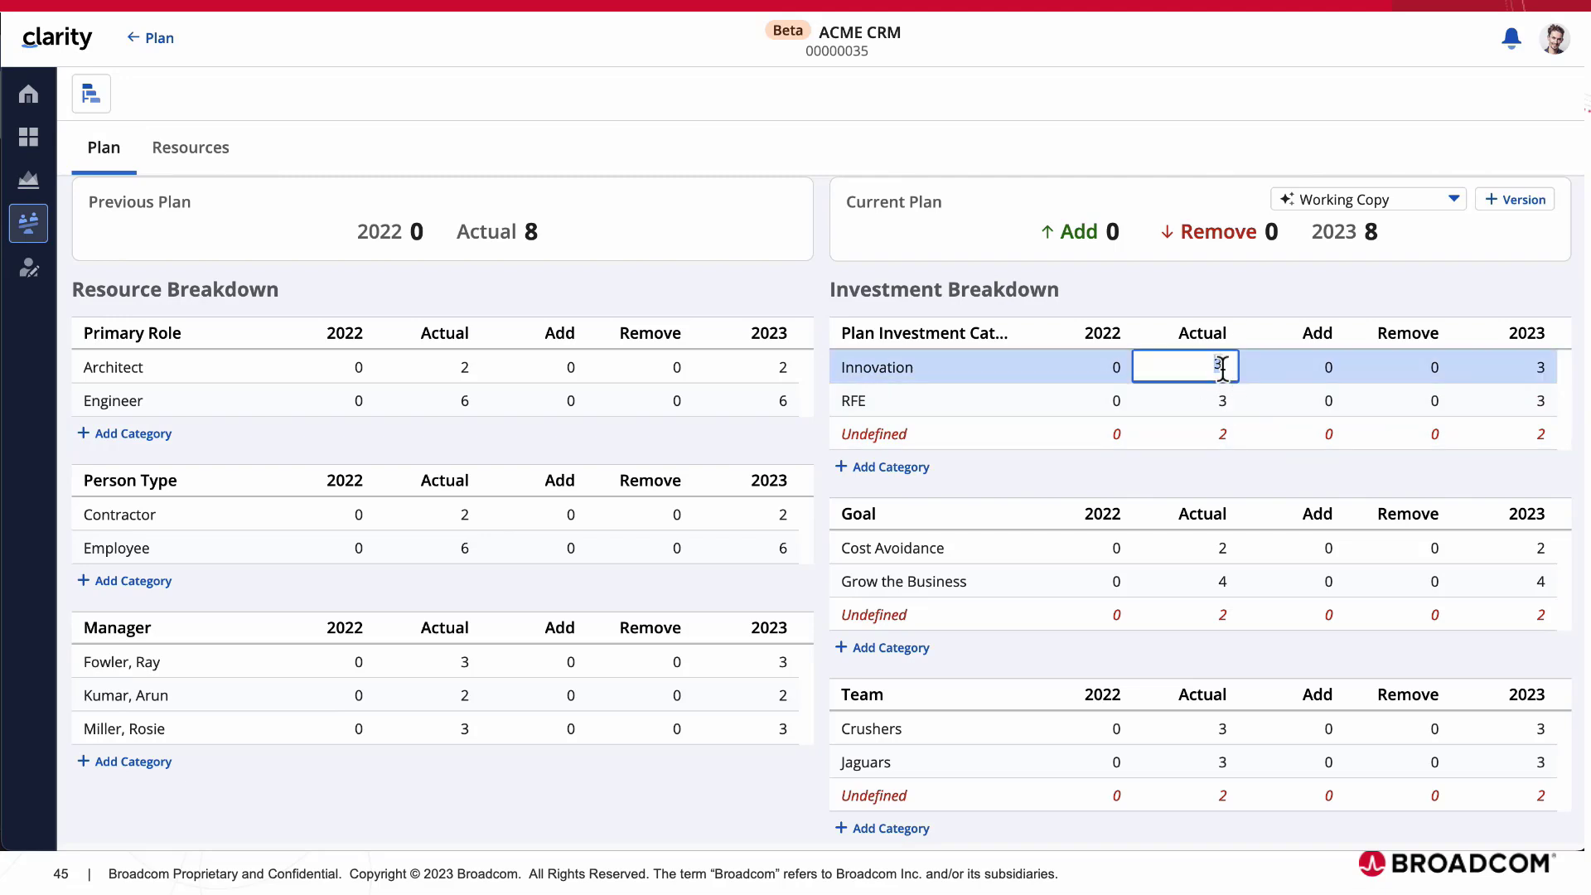
pyautogui.write('5')
pyautogui.click(1241, 455)
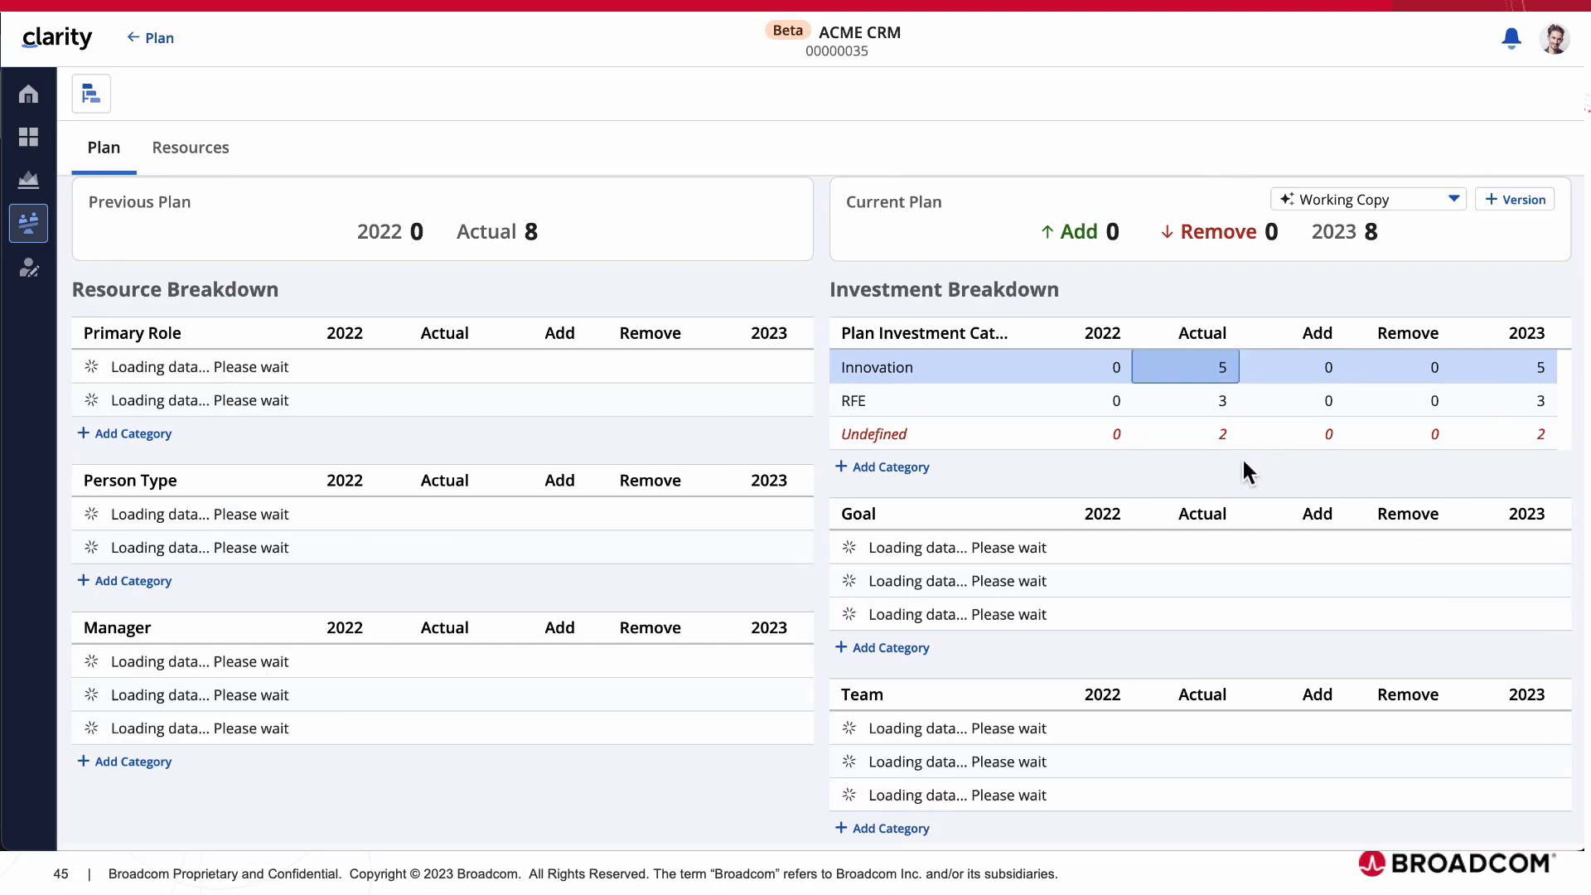
pyautogui.doubleClick(1220, 548)
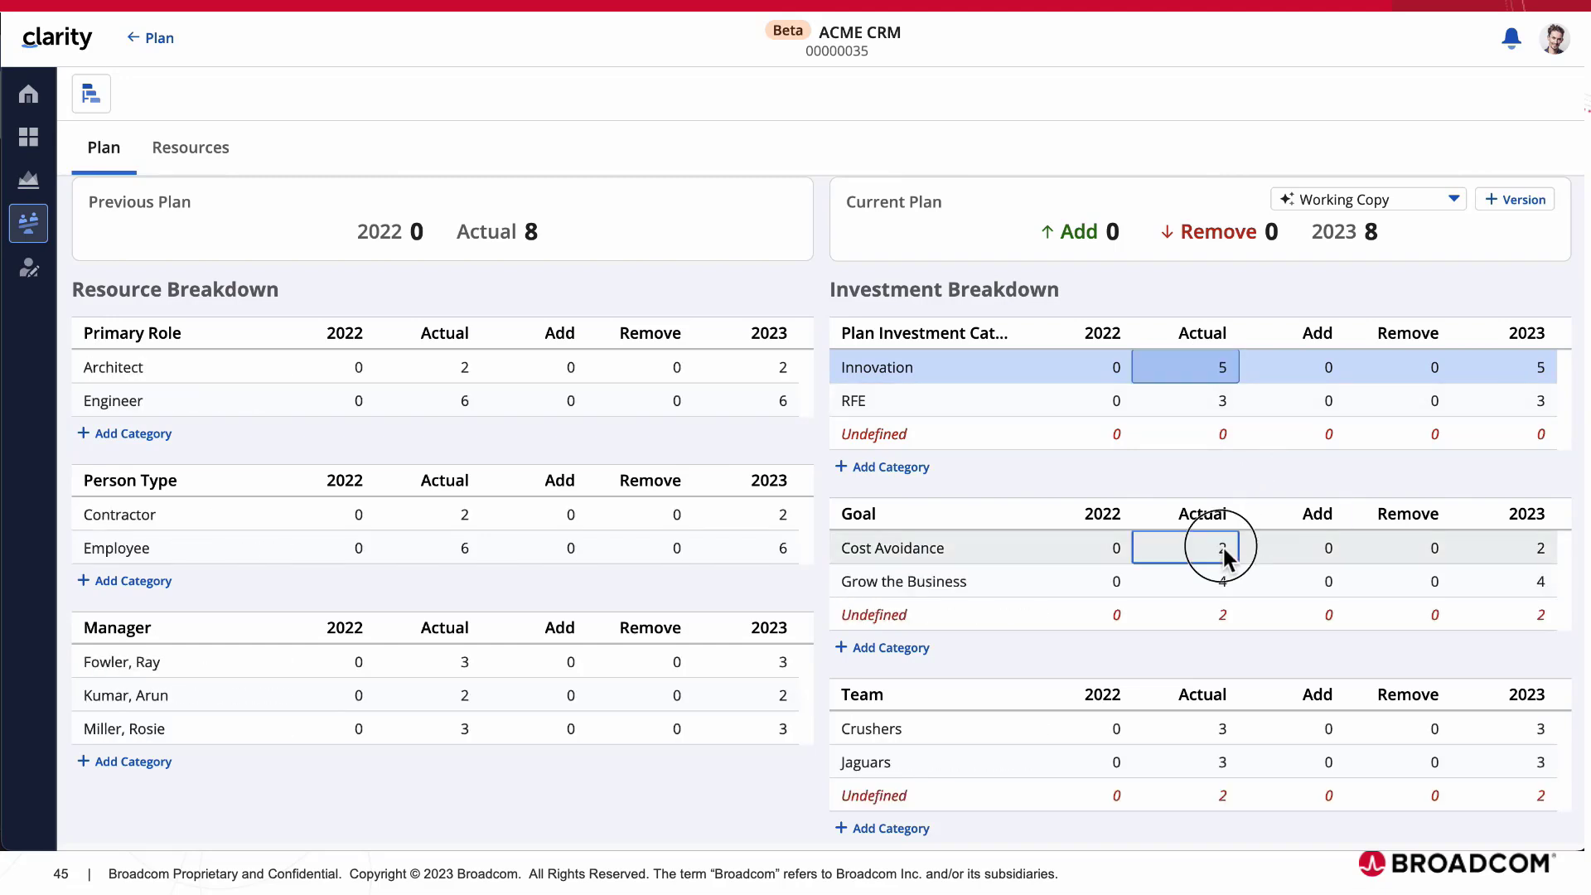
pyautogui.write('4')
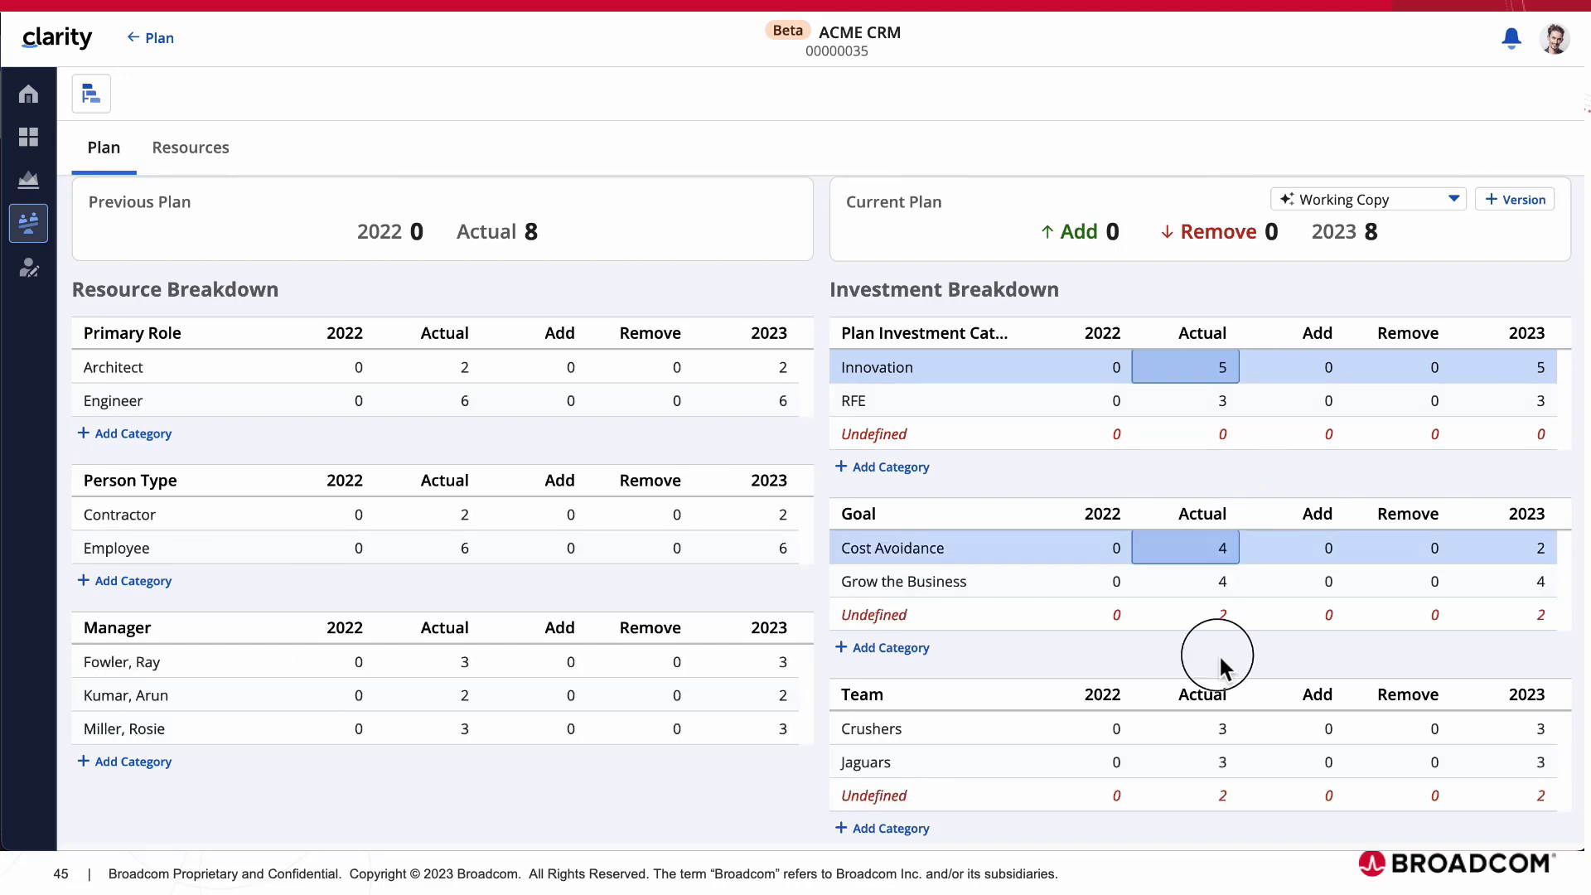
pyautogui.click(1218, 653)
# Raise the Actual amounts of the Crushers and Jaguars teams to 4 each, and refresh the plan page
pyautogui.doubleClick(1225, 731)
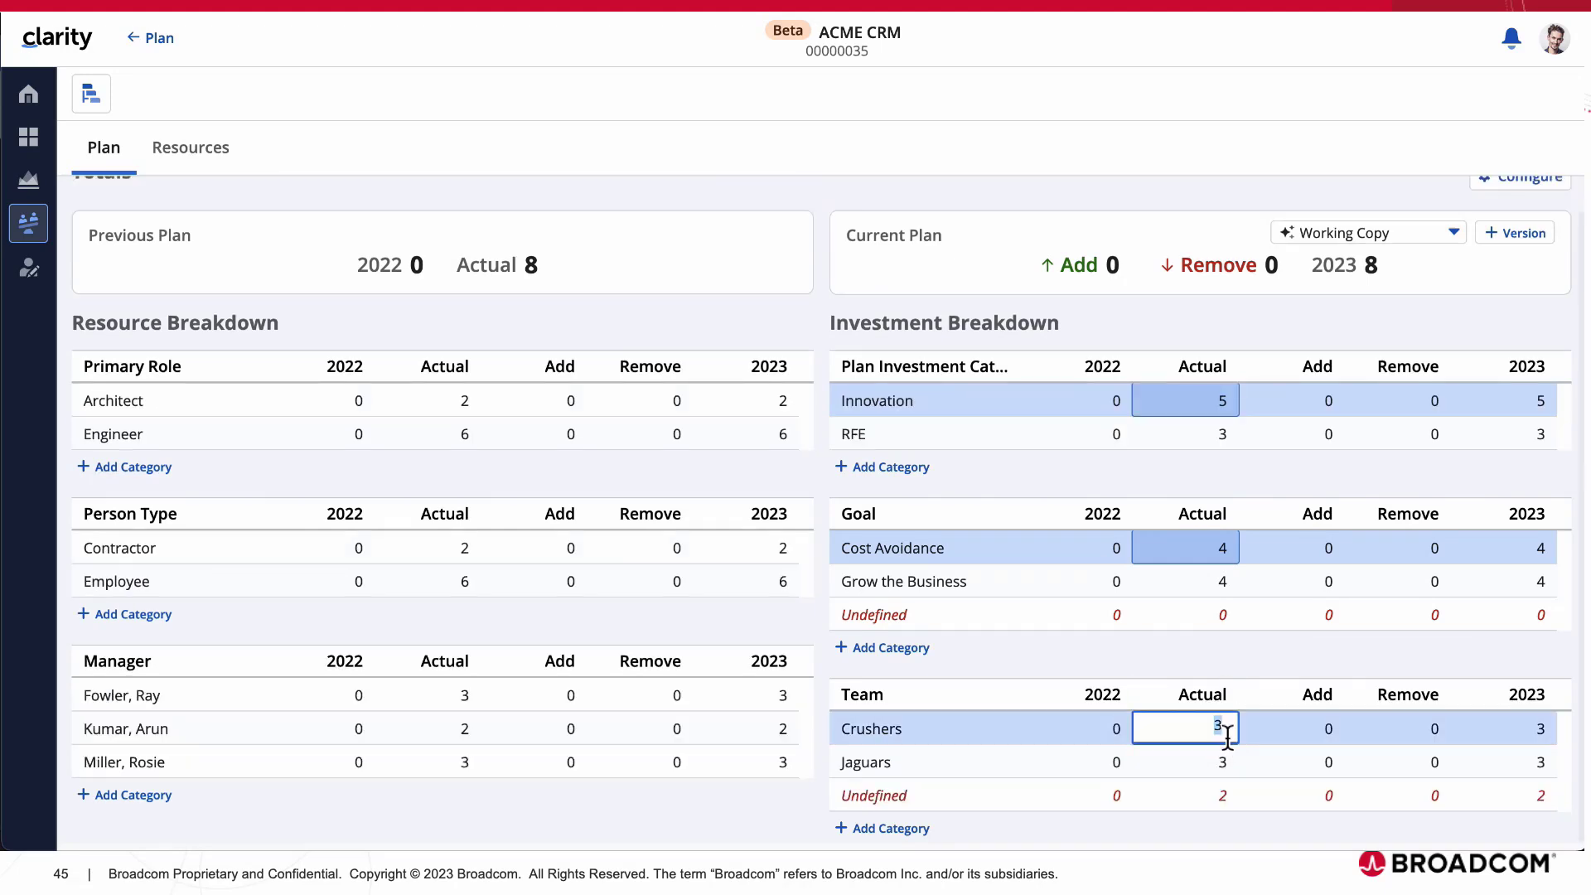
pyautogui.write('4')
pyautogui.click(1223, 761)
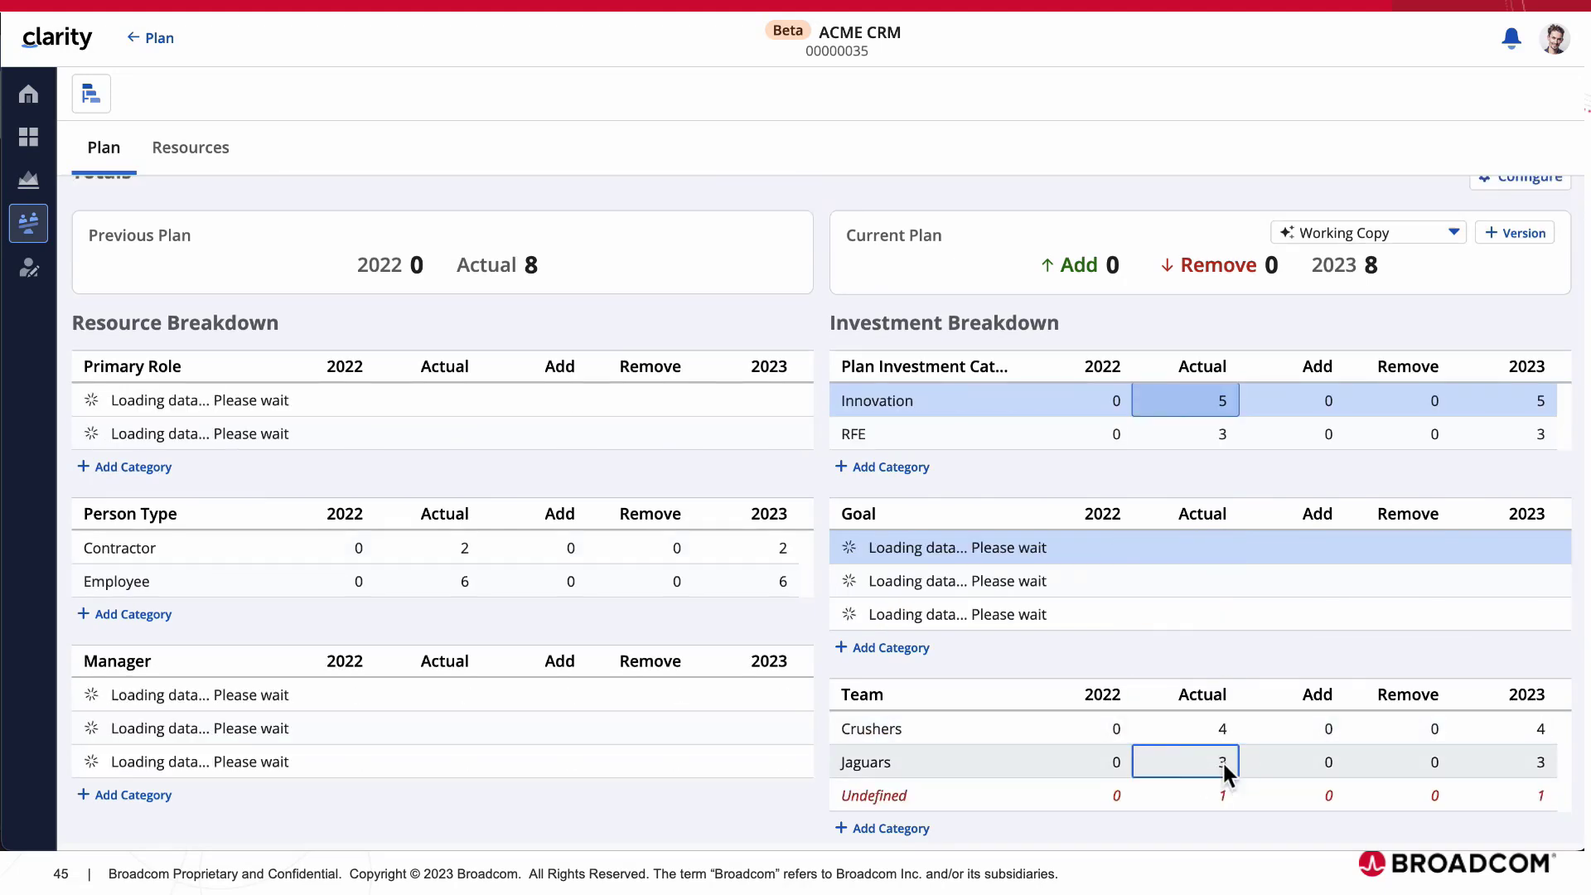
pyautogui.write('4')
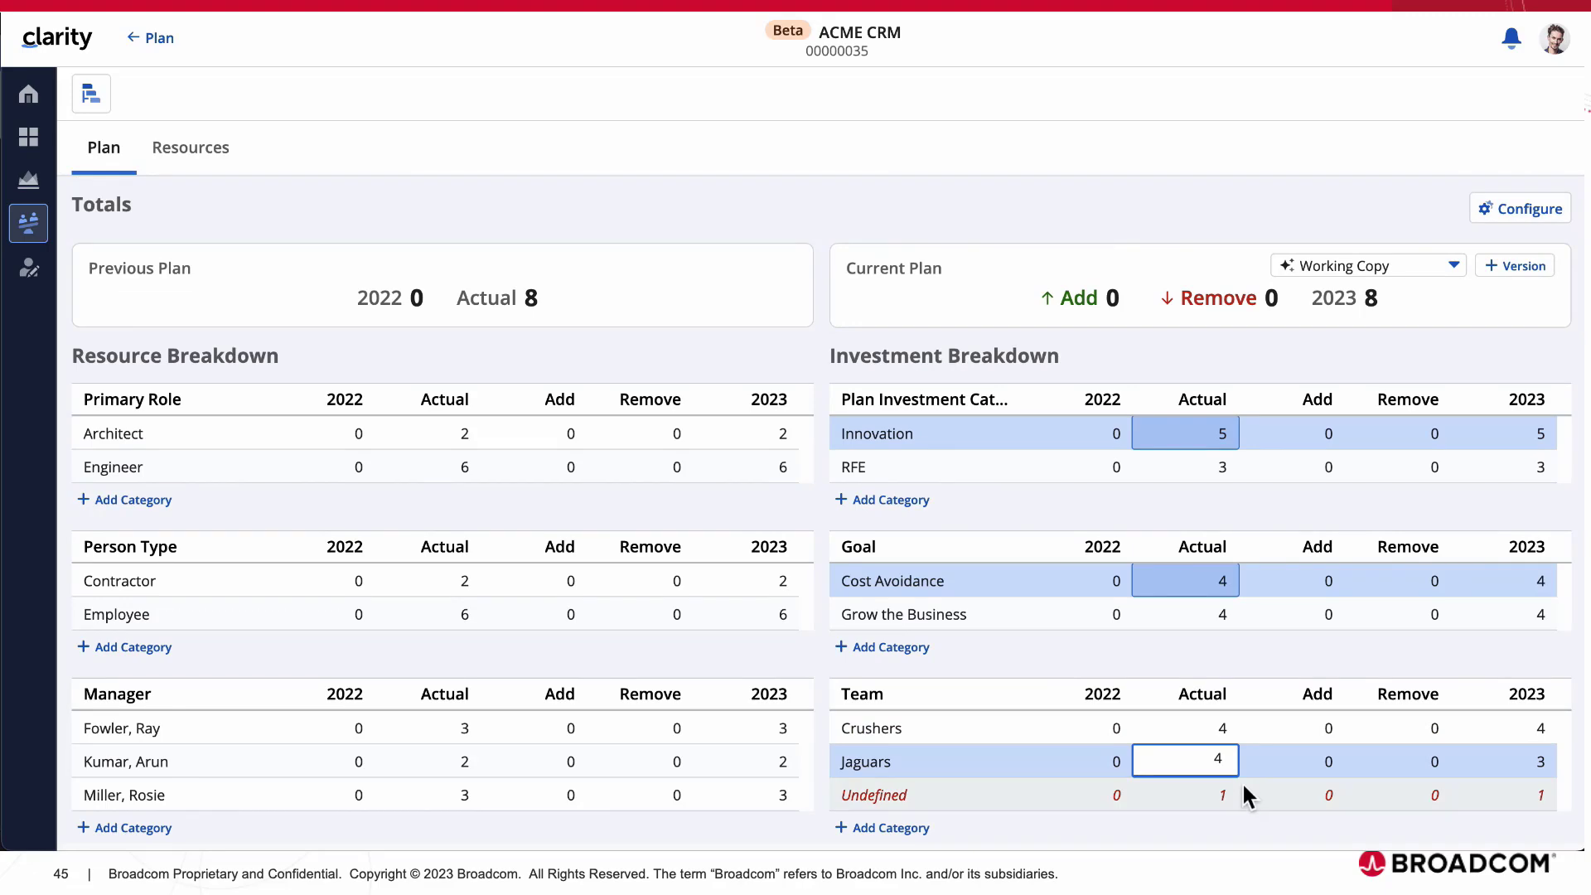
pyautogui.click(1189, 675)
pyautogui.click(192, 149)
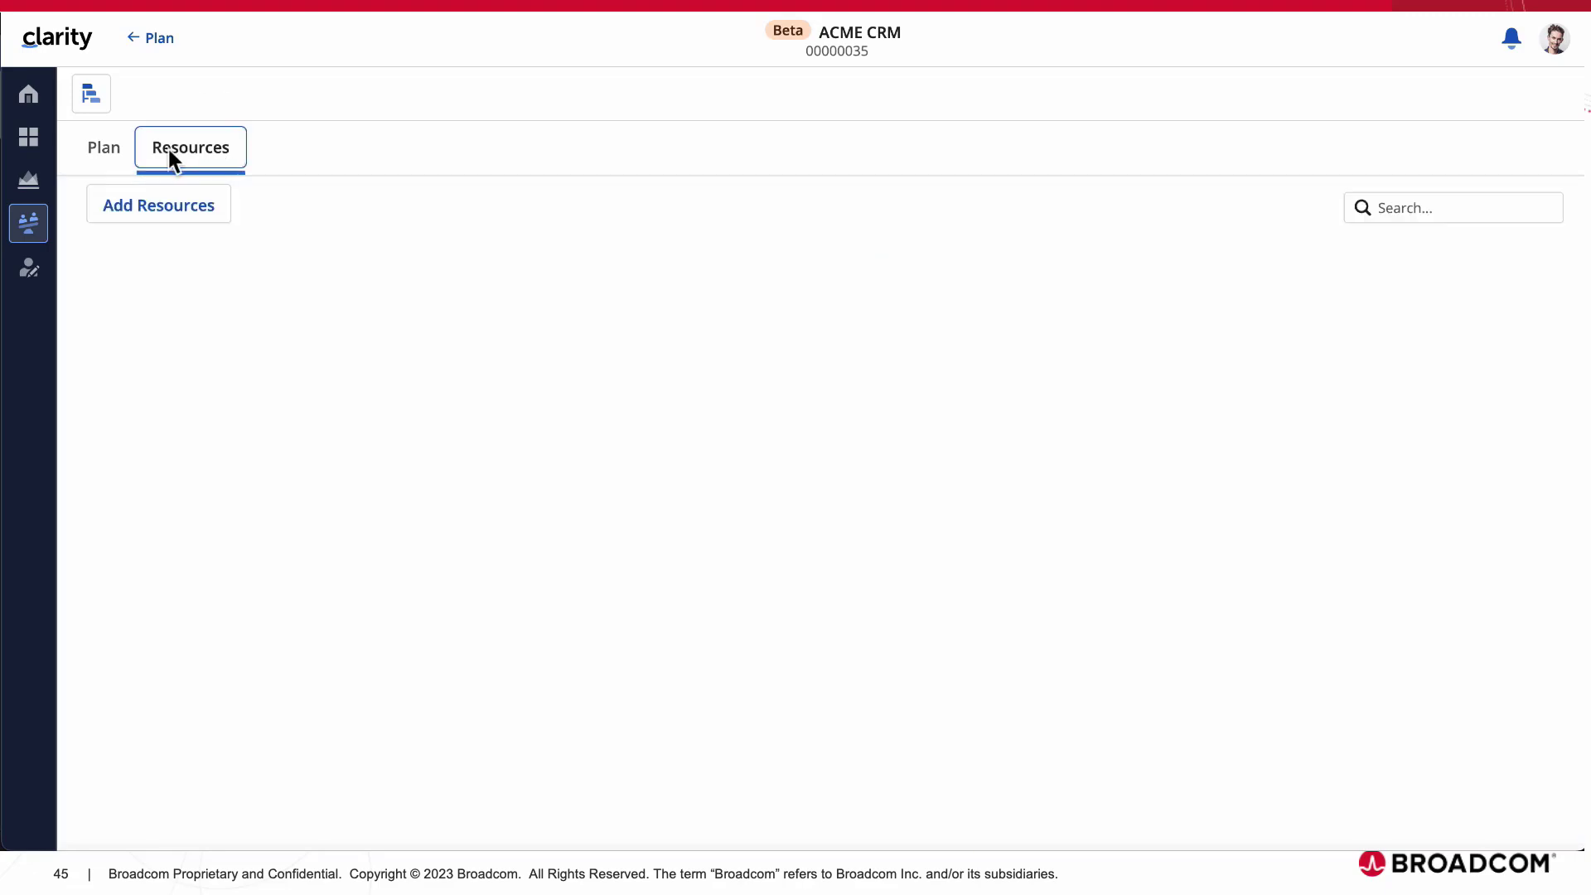
pyautogui.click(99, 156)
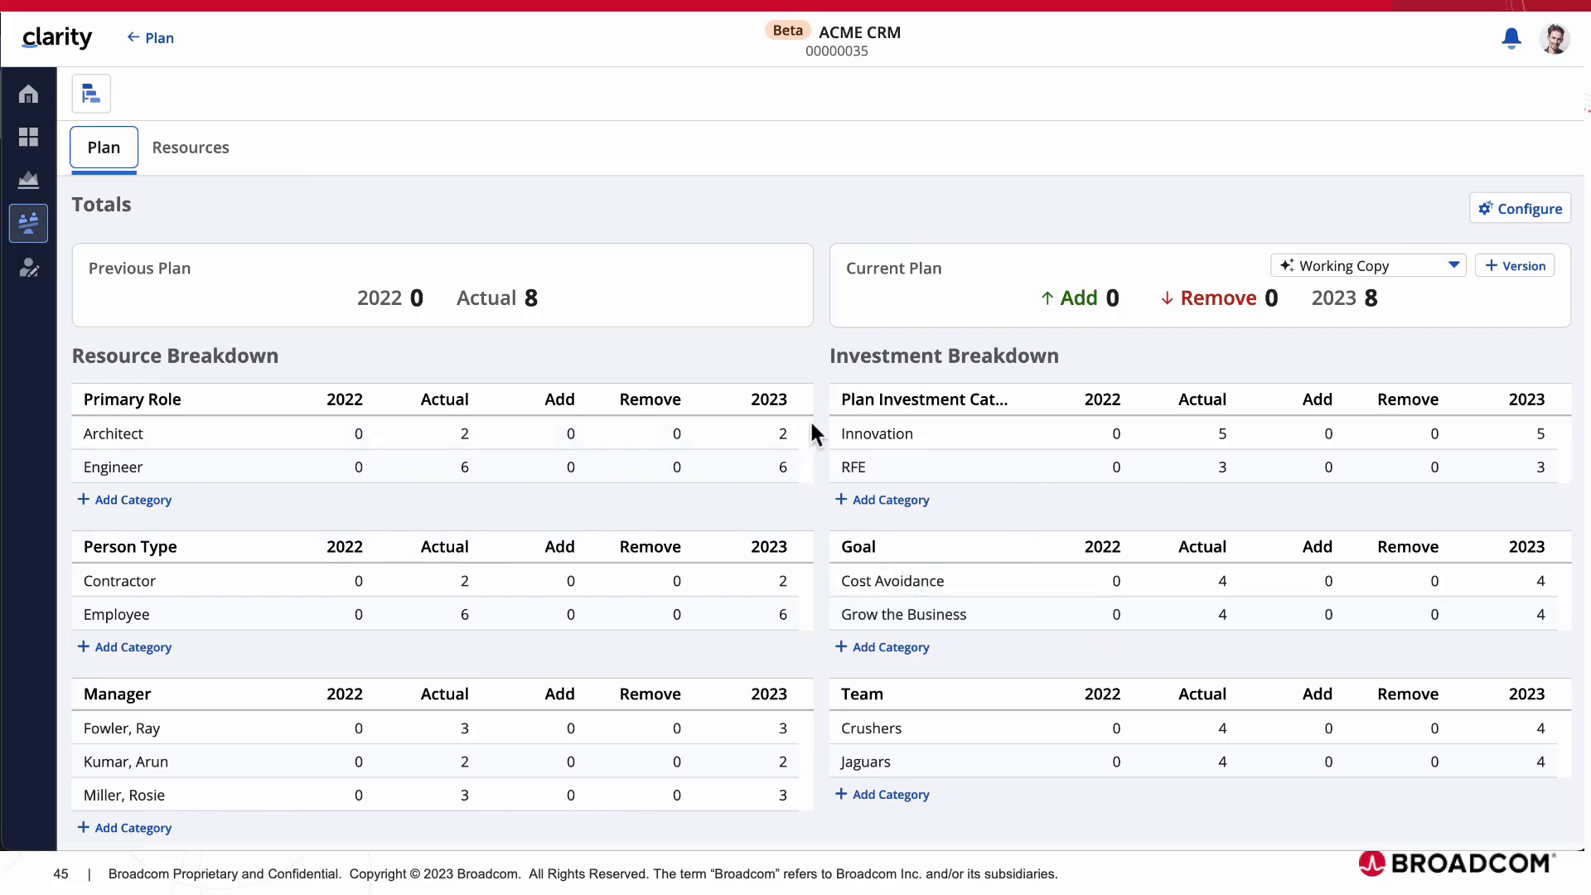
# Set the Add amount of the Architect primary role to 2
pyautogui.click(565, 435)
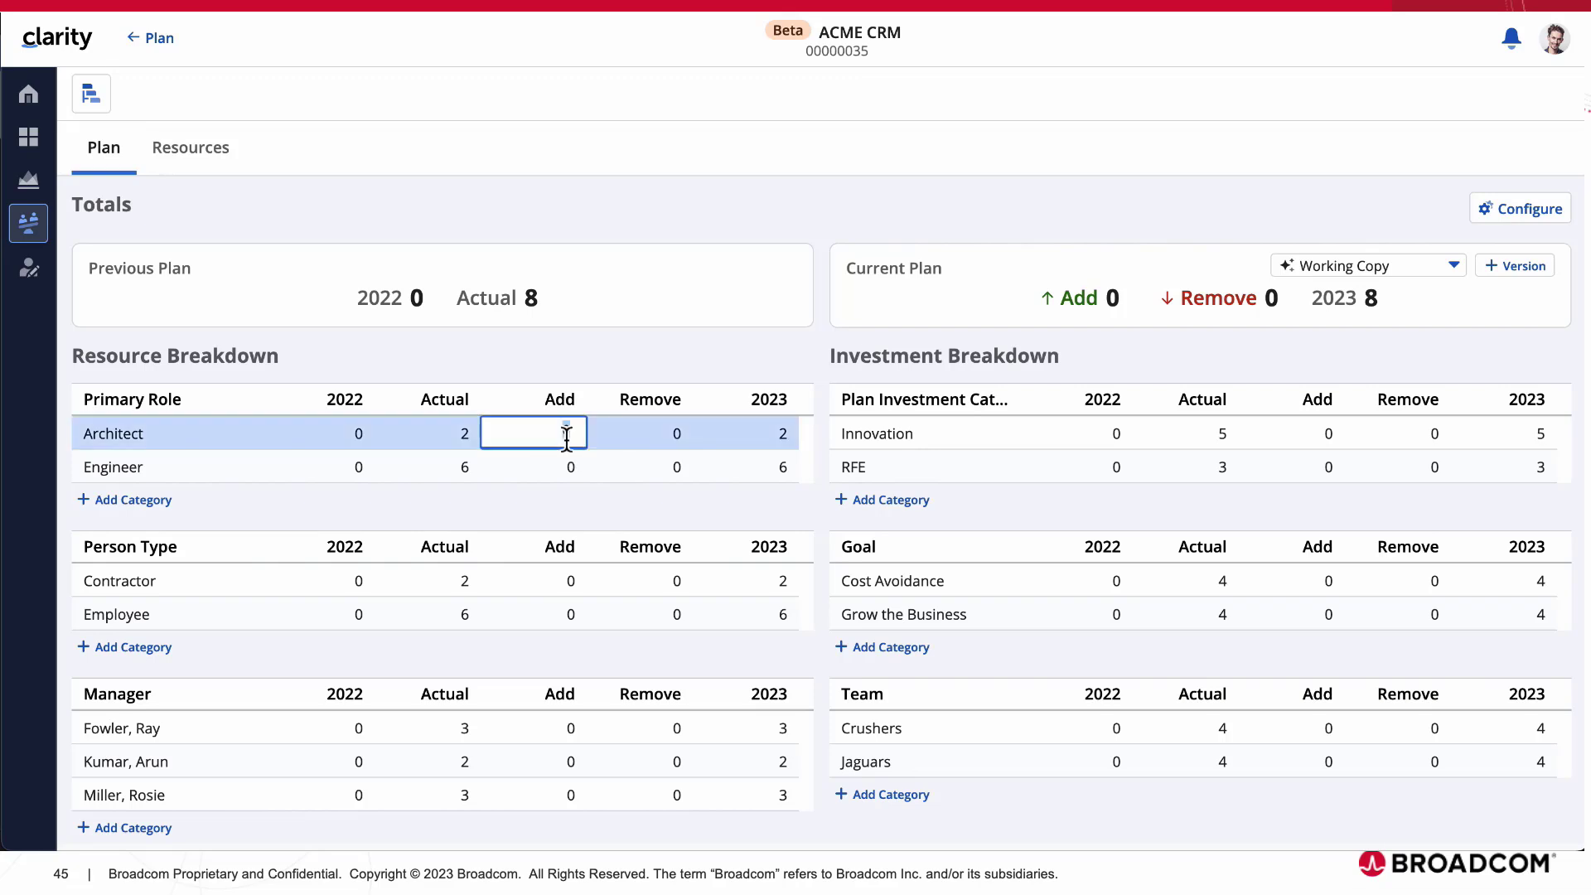
pyautogui.write('2')
pyautogui.click(567, 526)
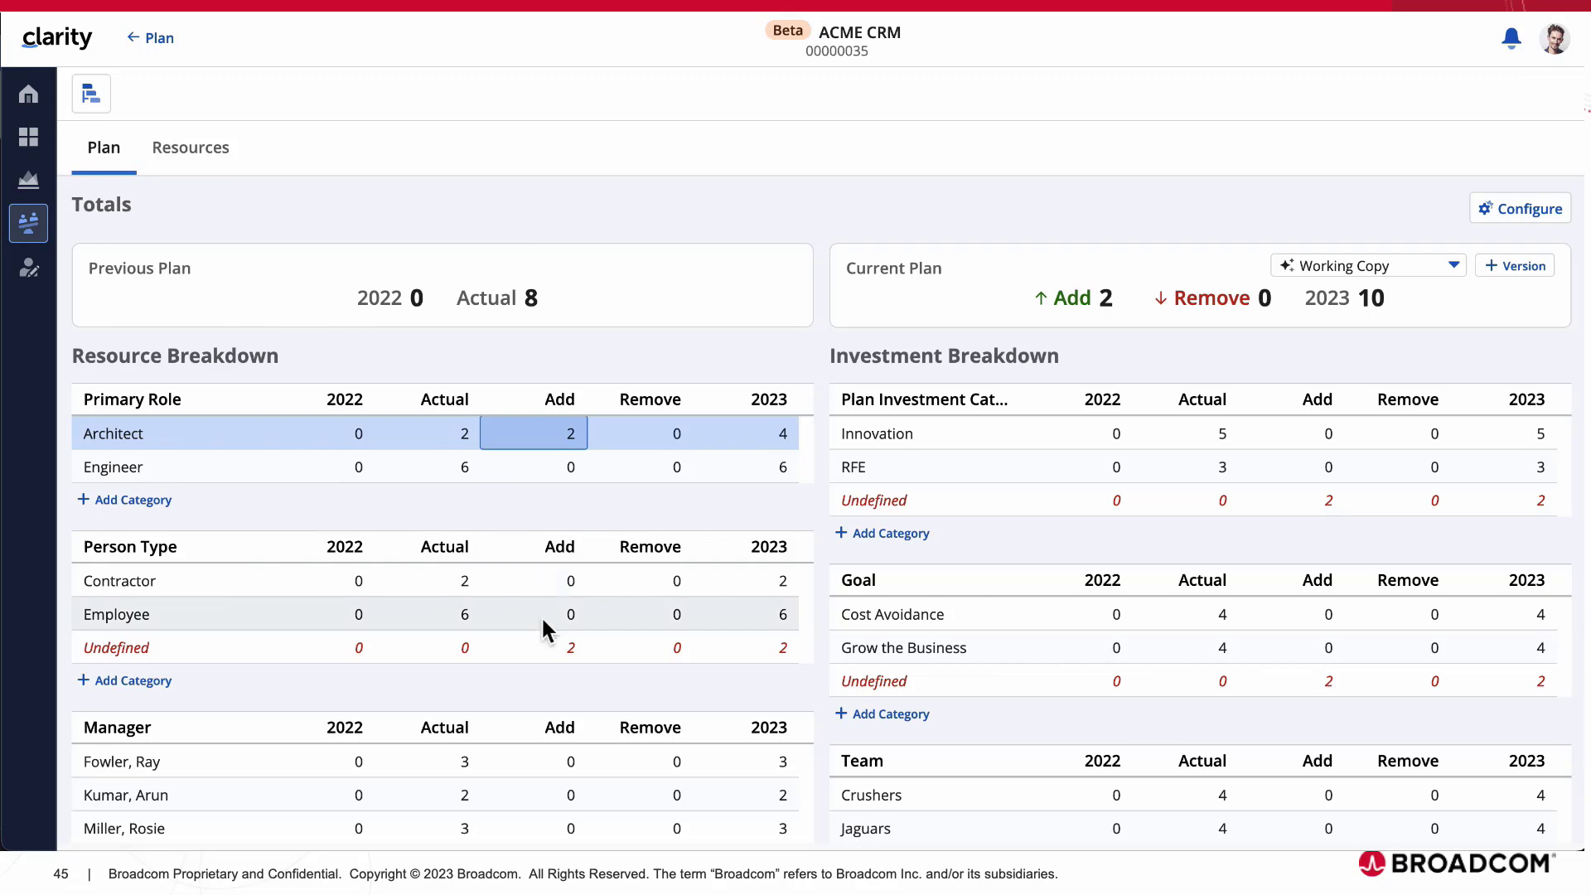
# Set the Add amounts of the Employee person type and the third listed manager to 2 each
pyautogui.scroll(-2, 543, 622)
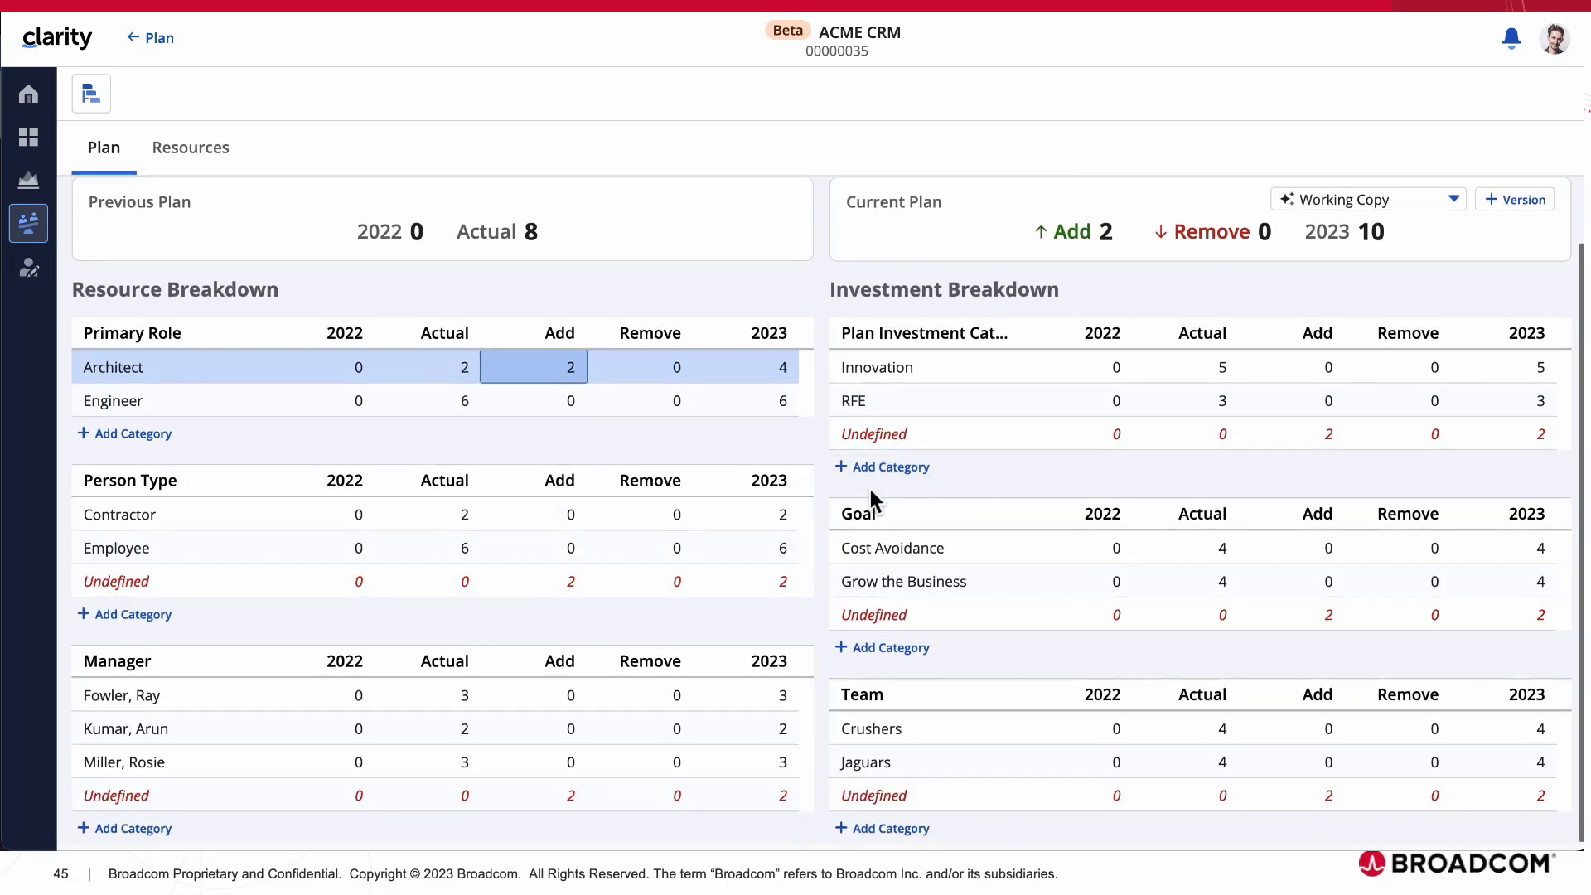
pyautogui.click(572, 548)
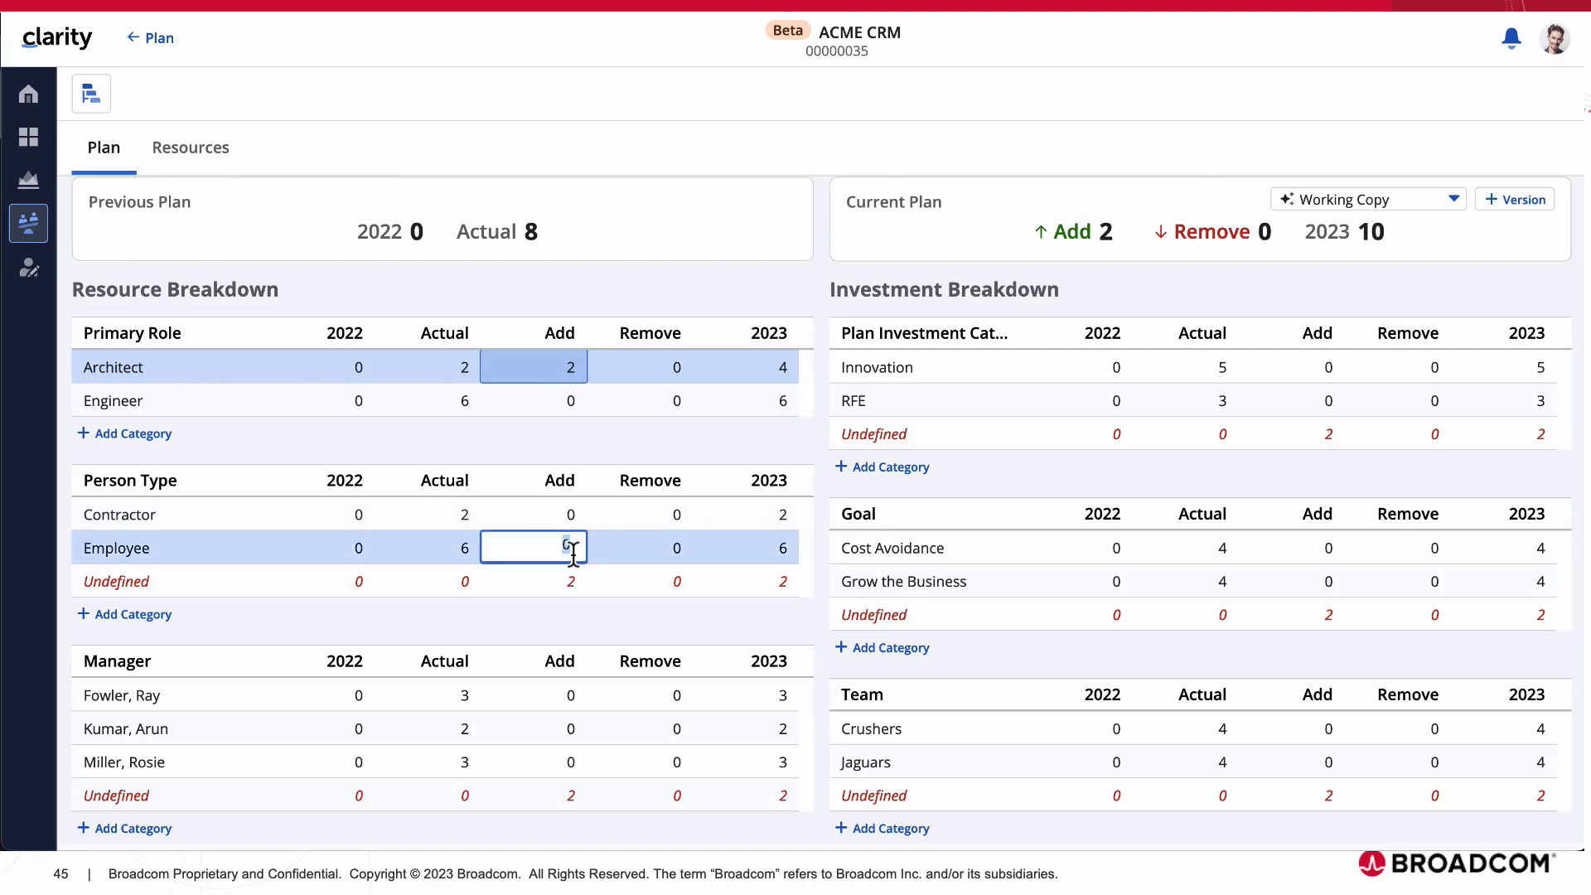
pyautogui.write('2')
pyautogui.click(585, 629)
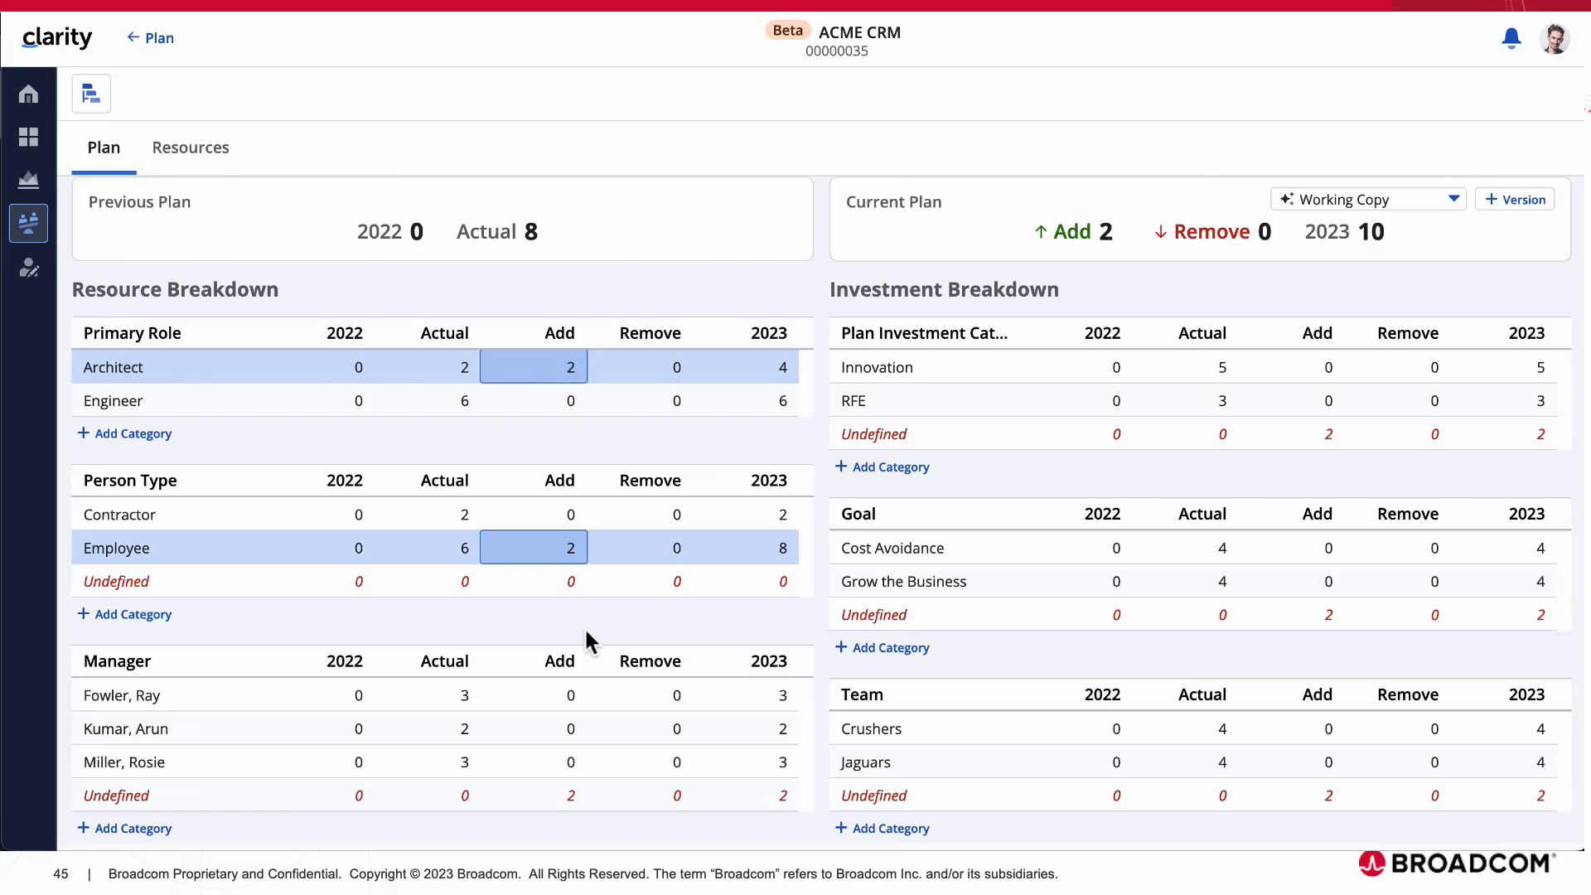
pyautogui.click(570, 762)
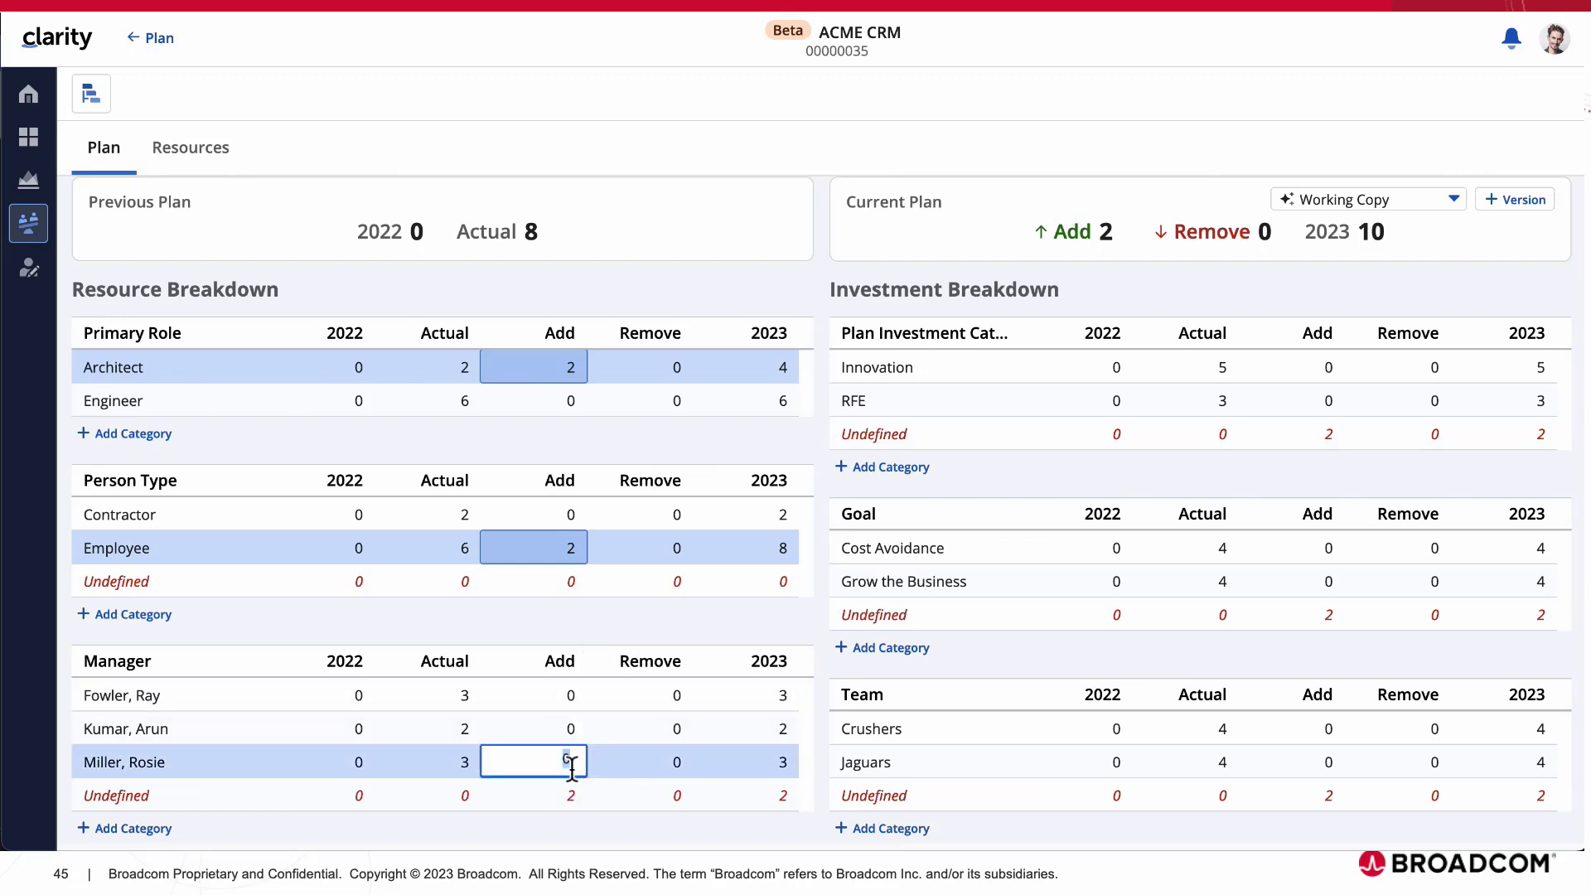
pyautogui.write('2')
pyautogui.click(706, 289)
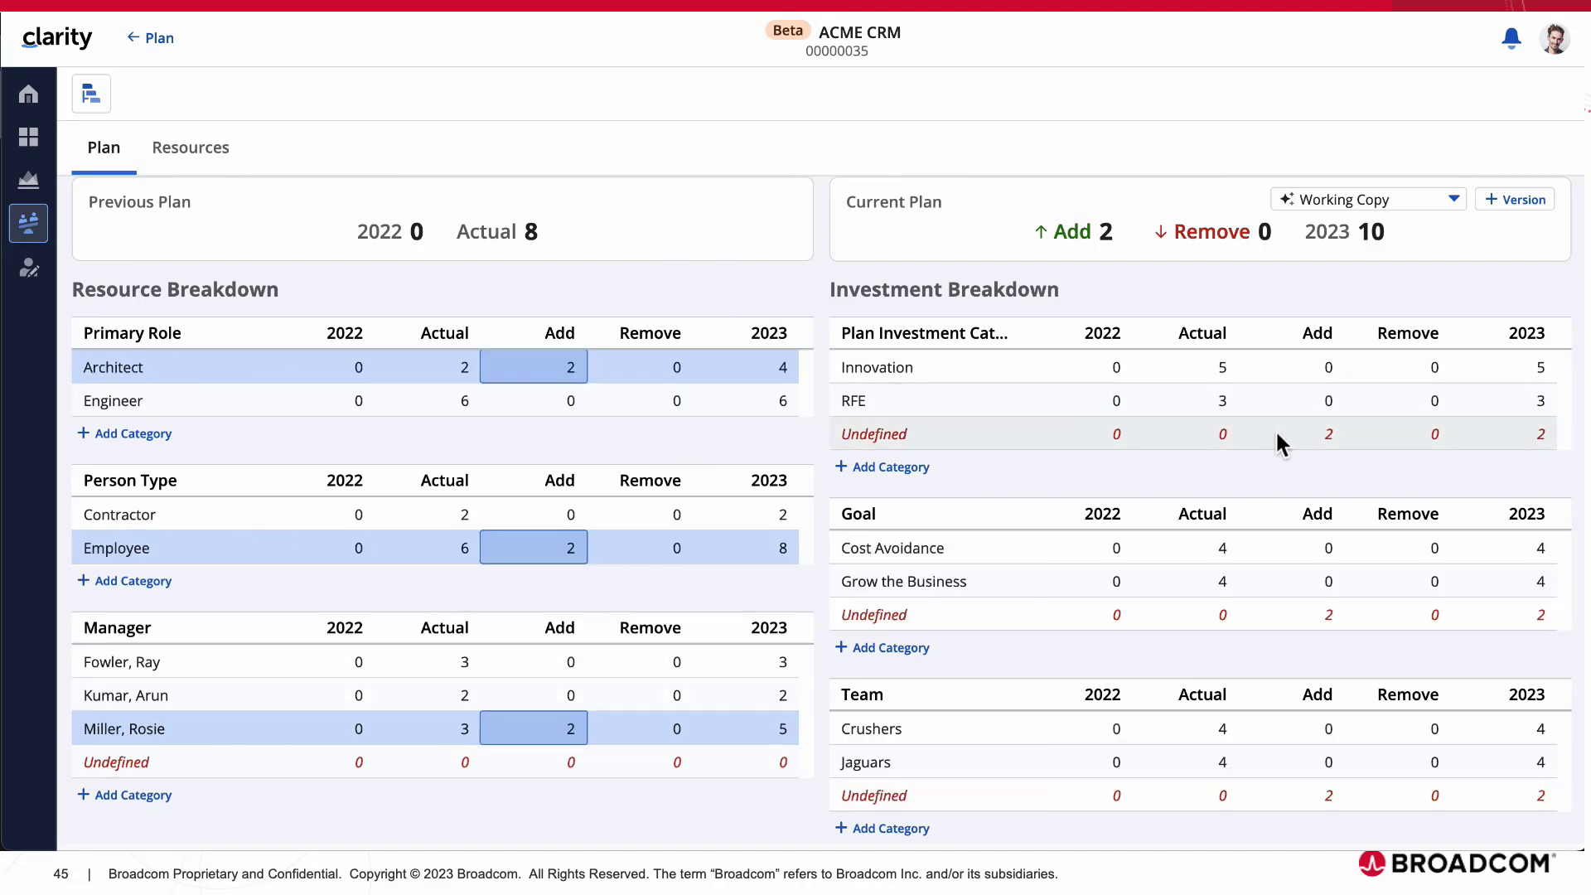
# Set the Add amounts of the Innovation investment category and the Grow the Business goal to 2 each
pyautogui.click(1330, 367)
pyautogui.write('2')
pyautogui.click(1329, 472)
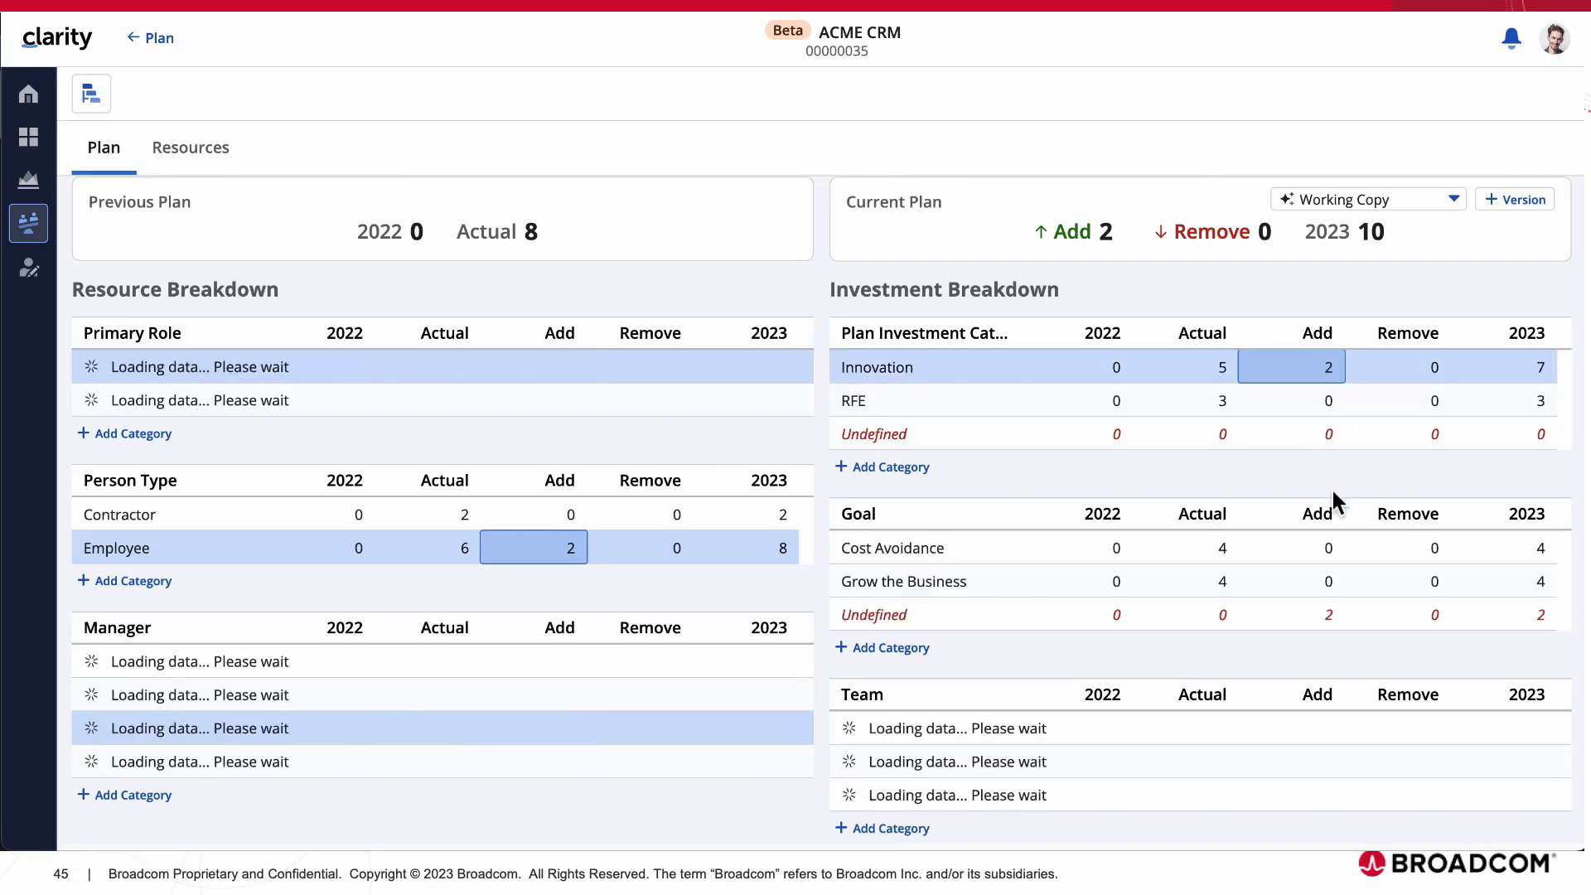
pyautogui.click(1331, 547)
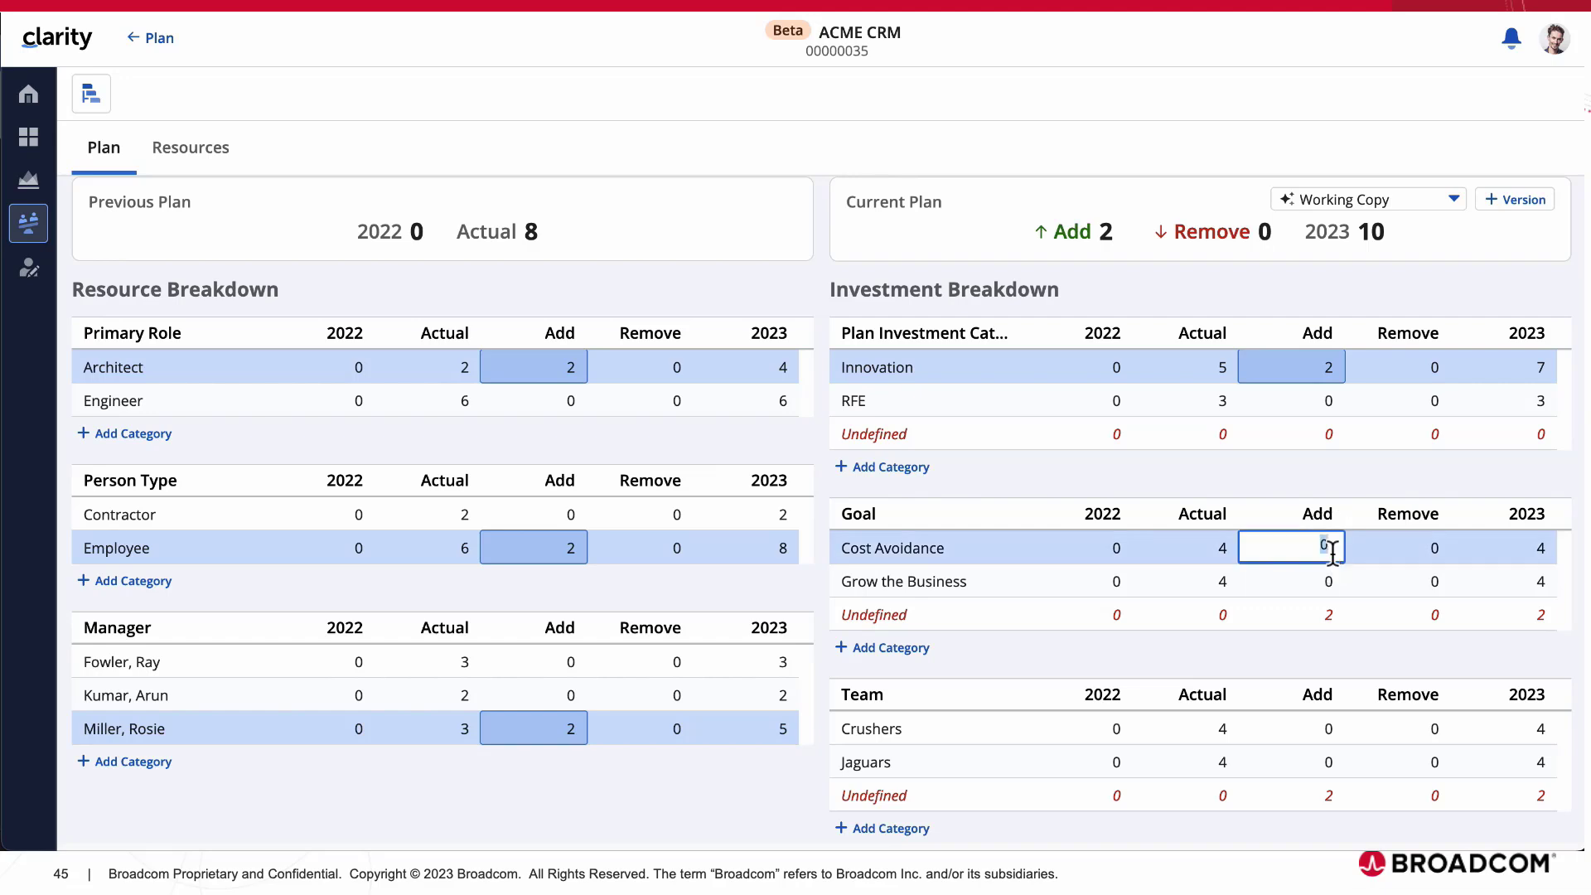
pyautogui.click(1330, 582)
pyautogui.write('2')
pyautogui.click(1326, 645)
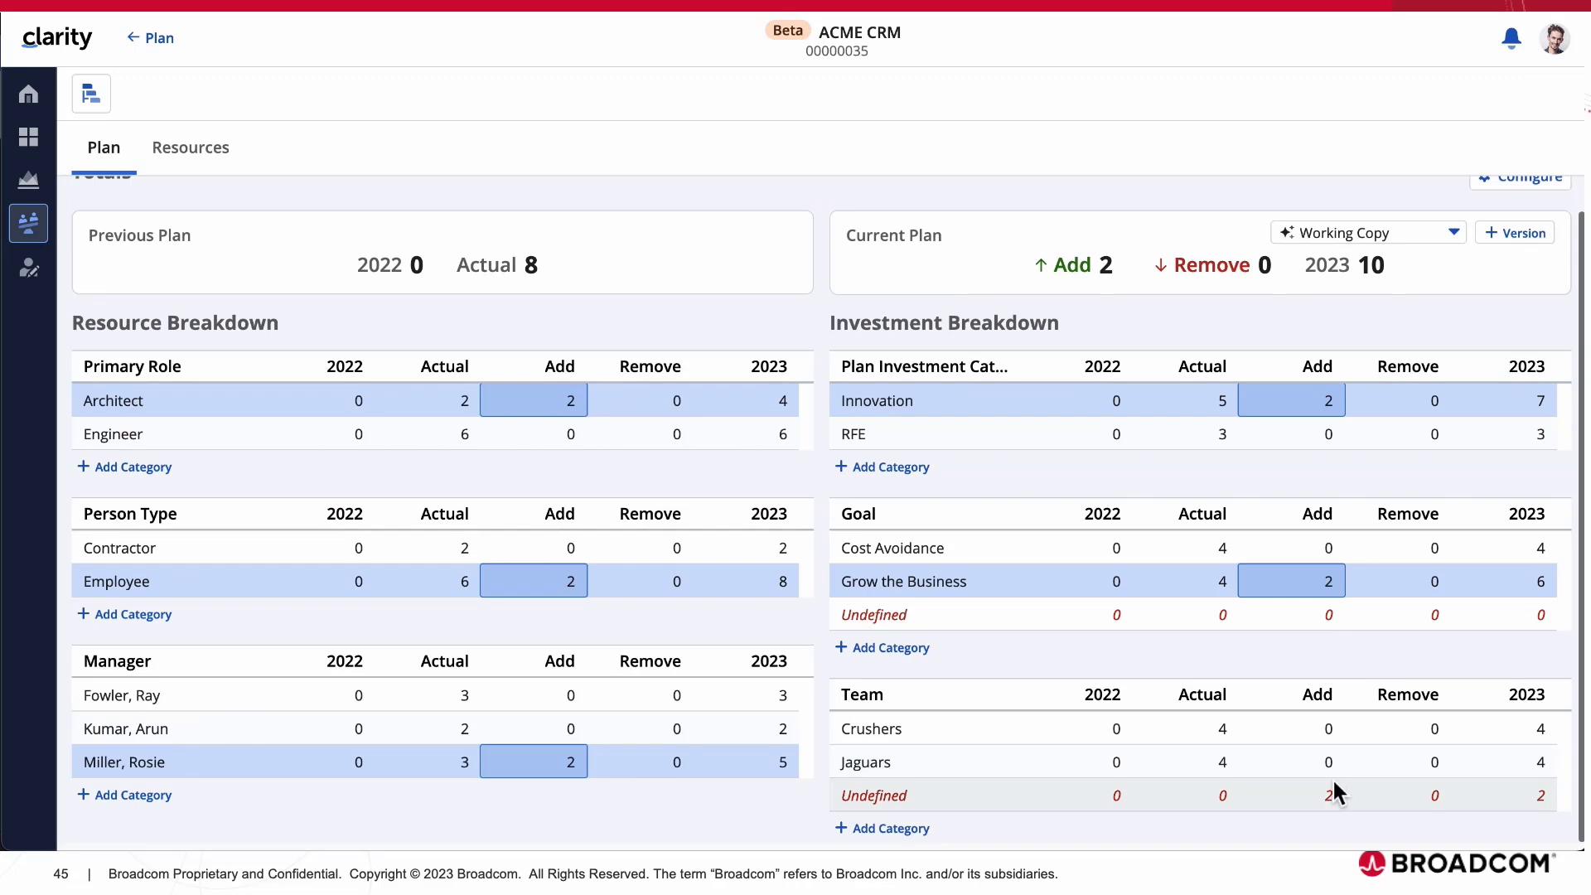
# Set the Add amount of the Jaguars team to 2 and refresh the plan page
pyautogui.click(1333, 761)
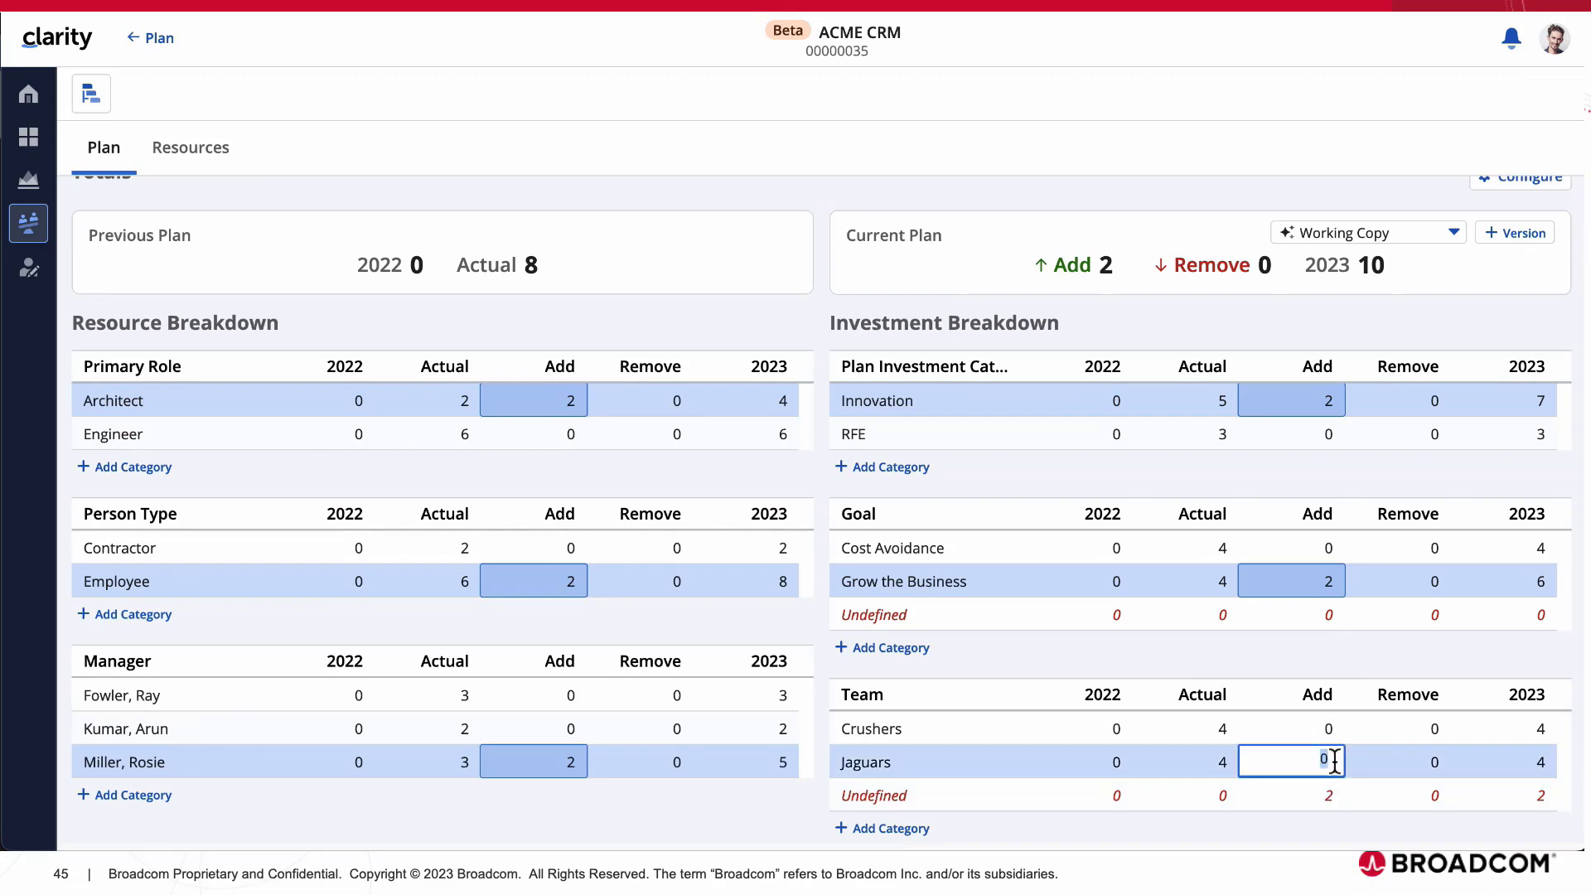
pyautogui.write('2')
pyautogui.click(1316, 323)
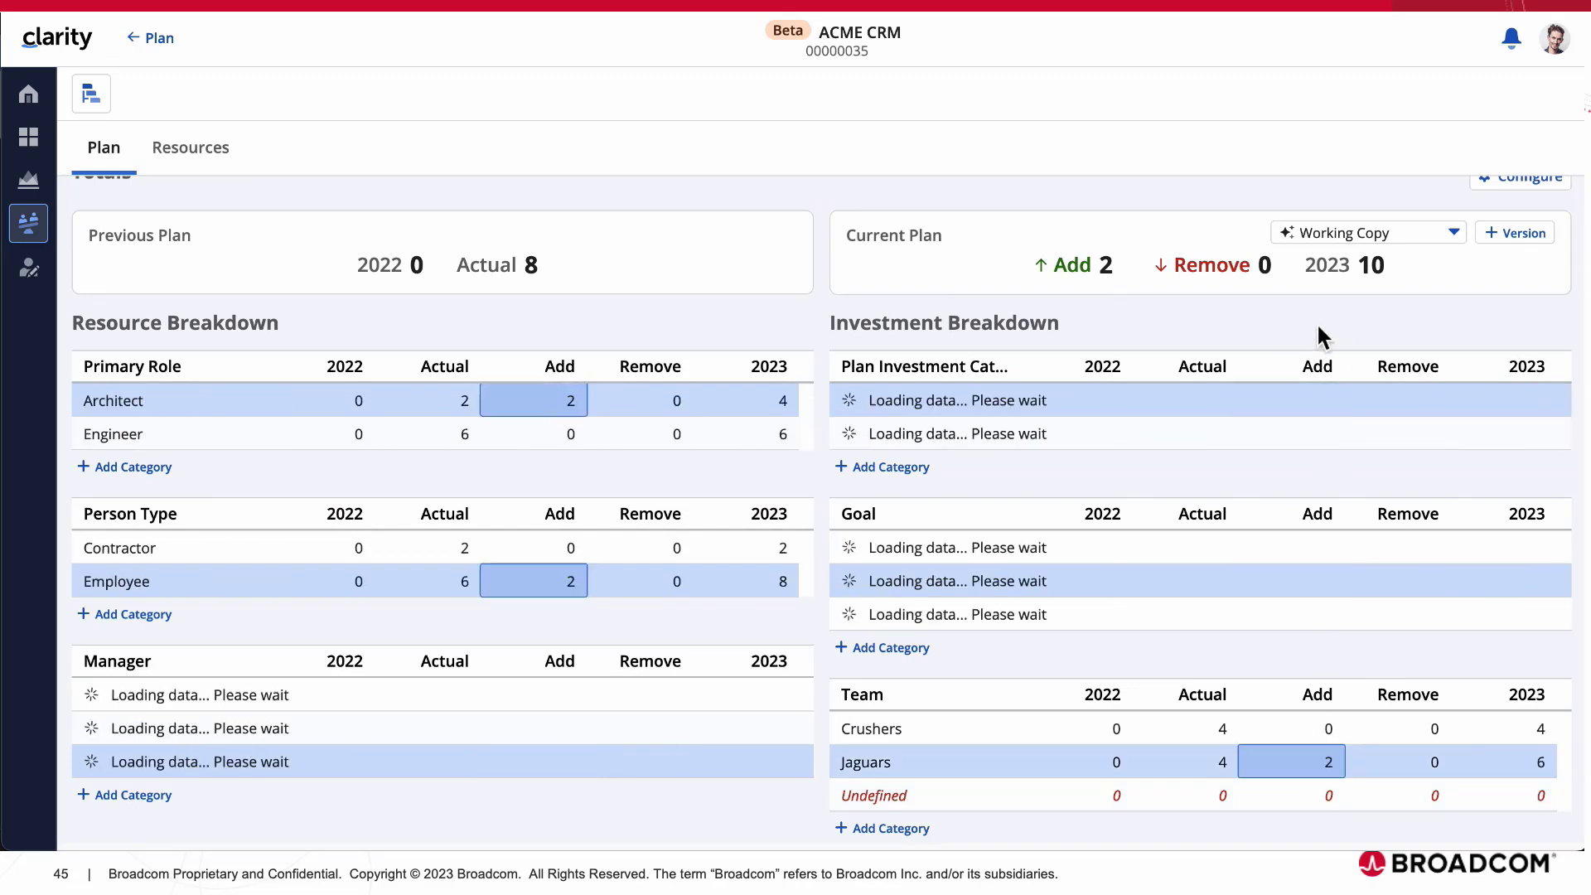
pyautogui.click(203, 154)
pyautogui.click(91, 149)
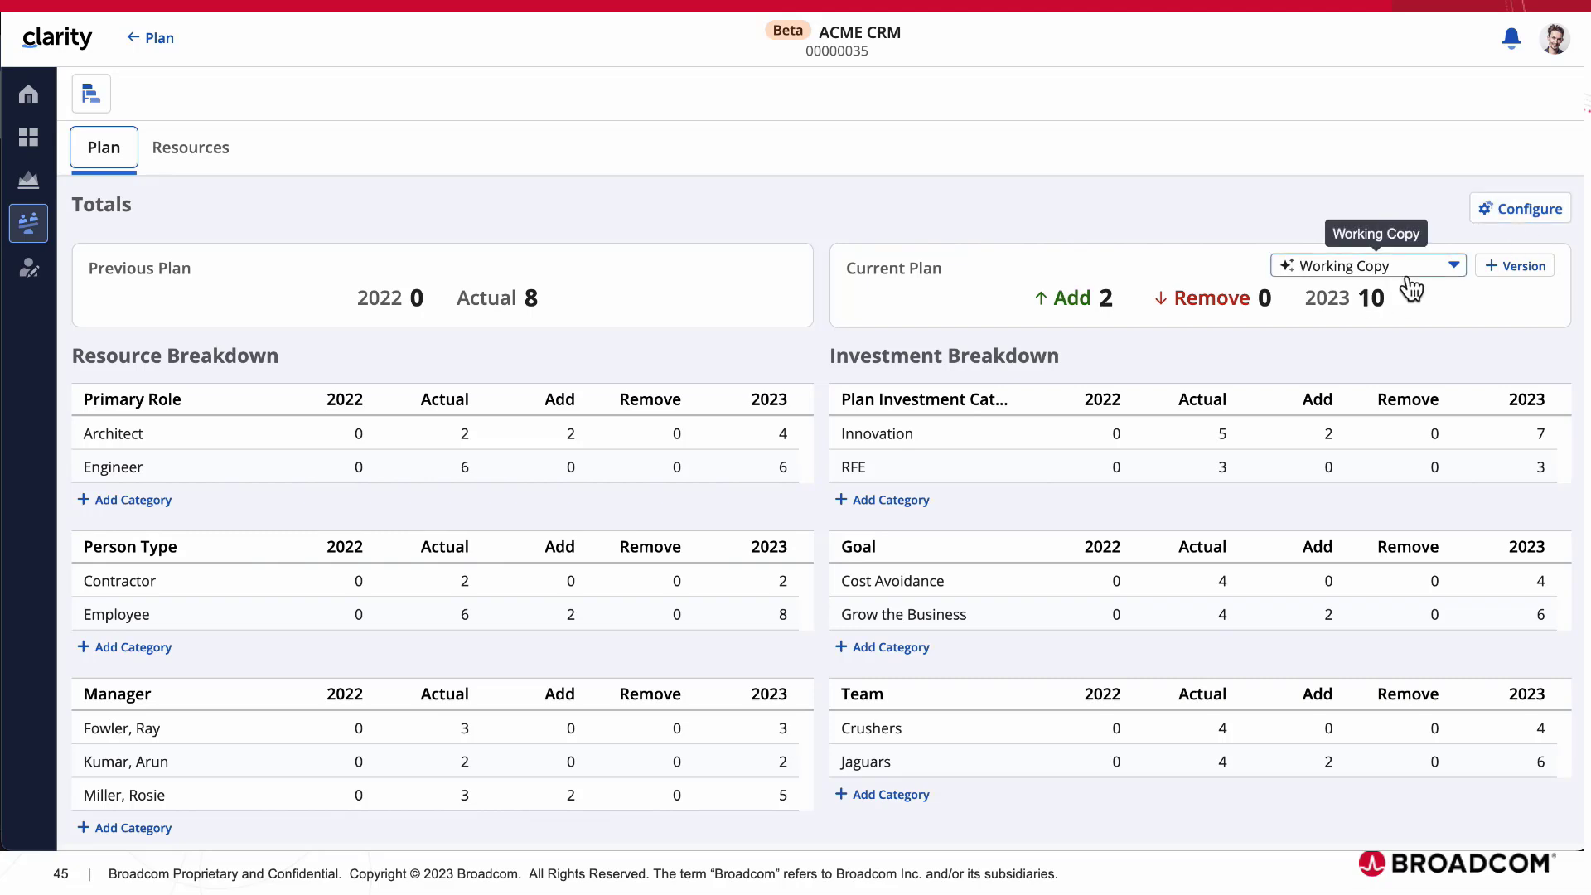
# Preview the Baseline version of the current plan and restore it over the Working Copy
pyautogui.click(1450, 280)
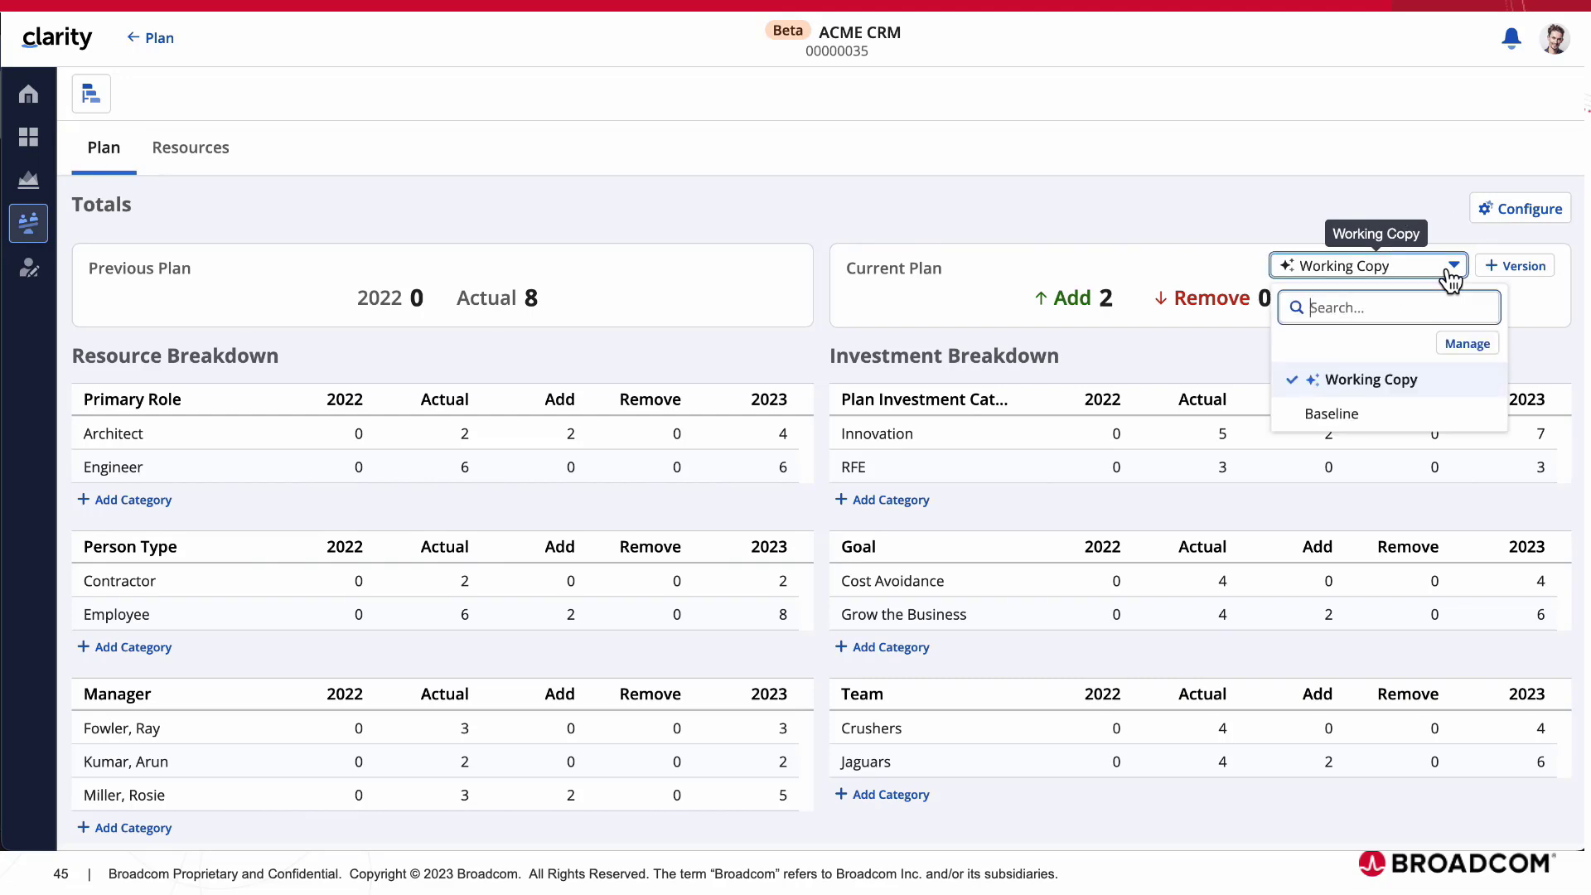
pyautogui.click(1342, 413)
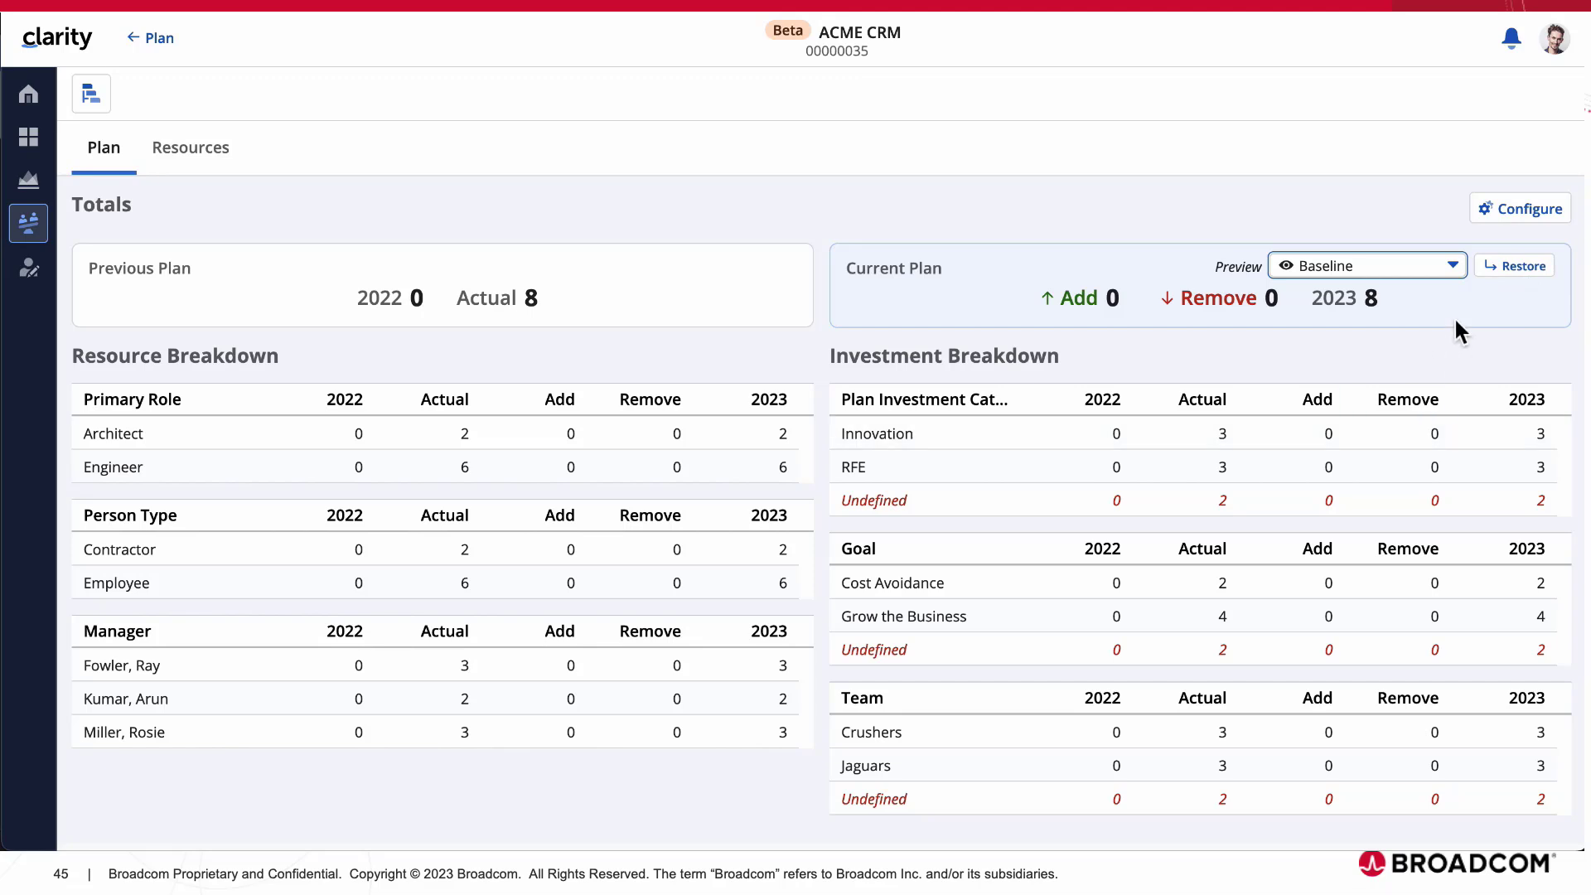
pyautogui.click(1517, 282)
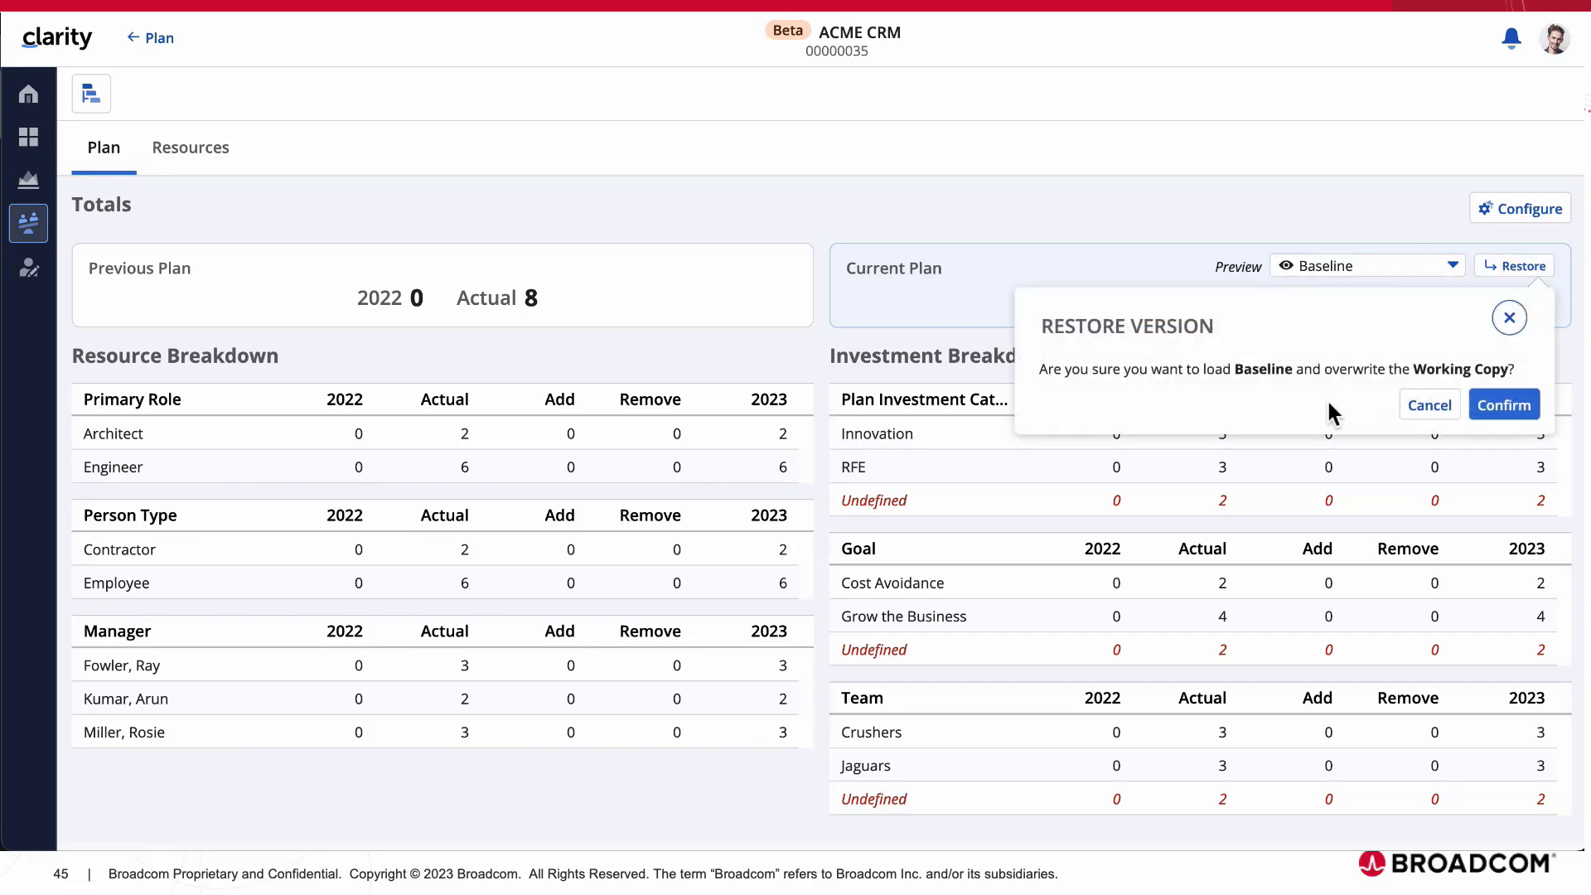
pyautogui.click(1523, 416)
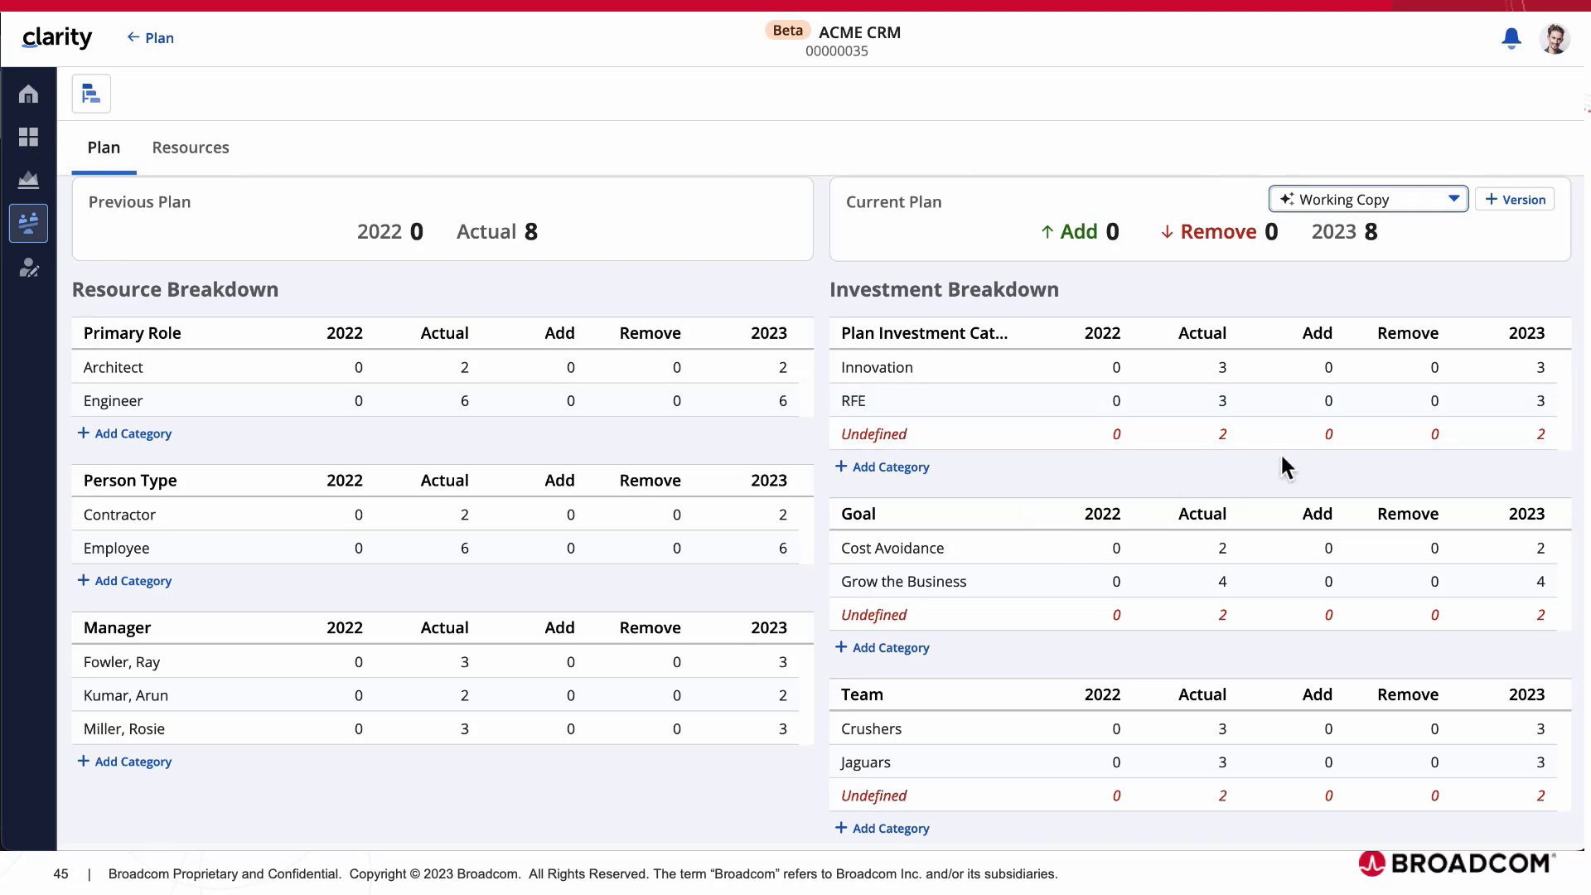
pyautogui.click(1230, 402)
pyautogui.click(1339, 397)
pyautogui.click(1339, 401)
pyautogui.click(1414, 261)
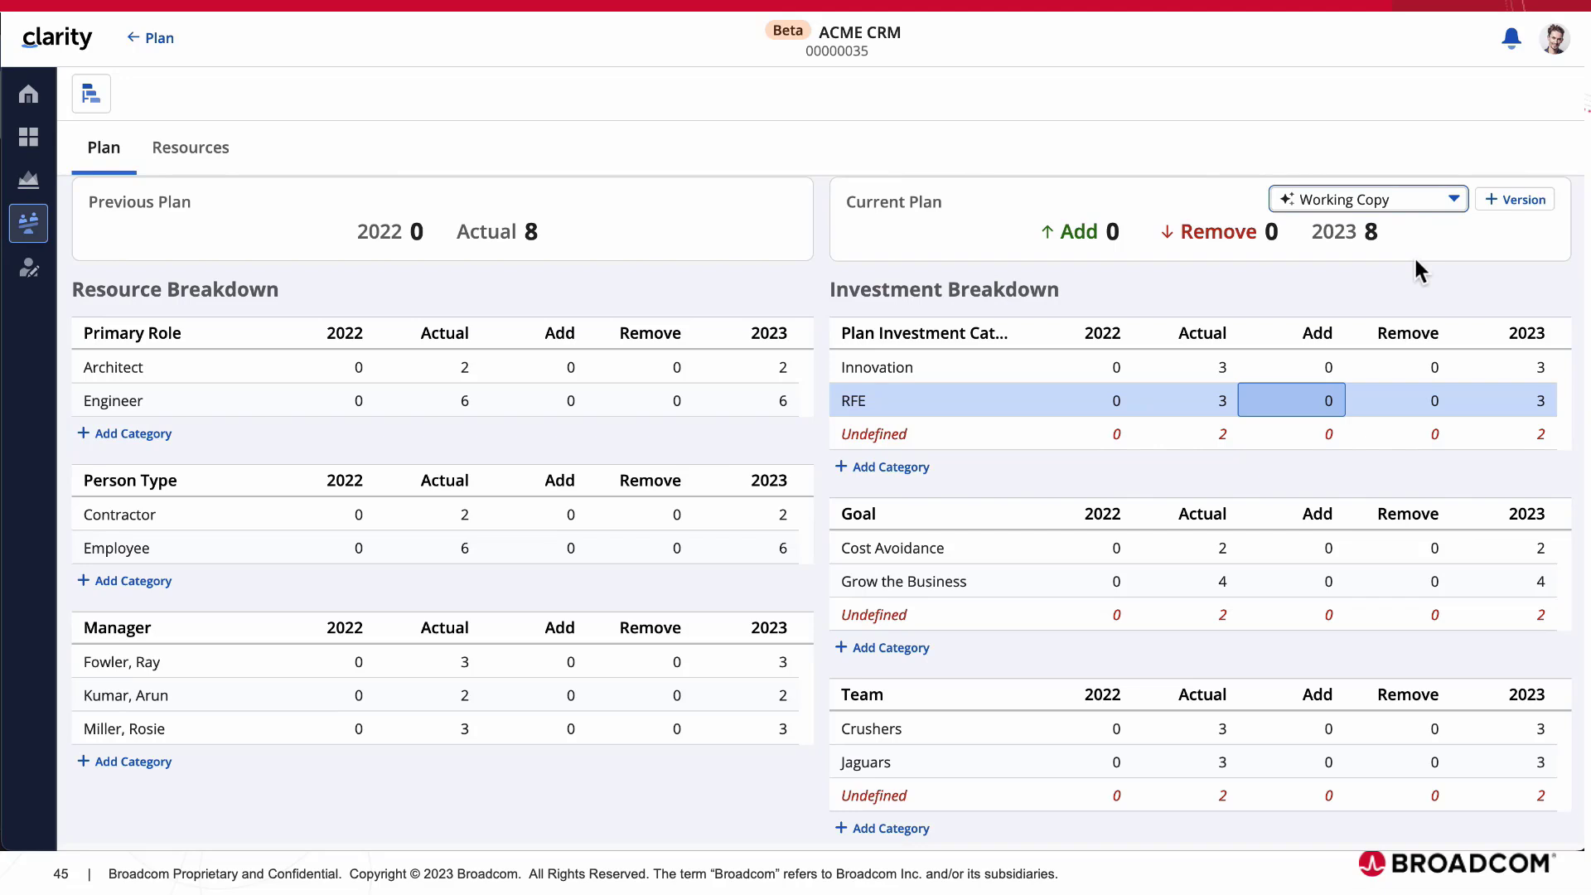
pyautogui.scroll(1, 1413, 255)
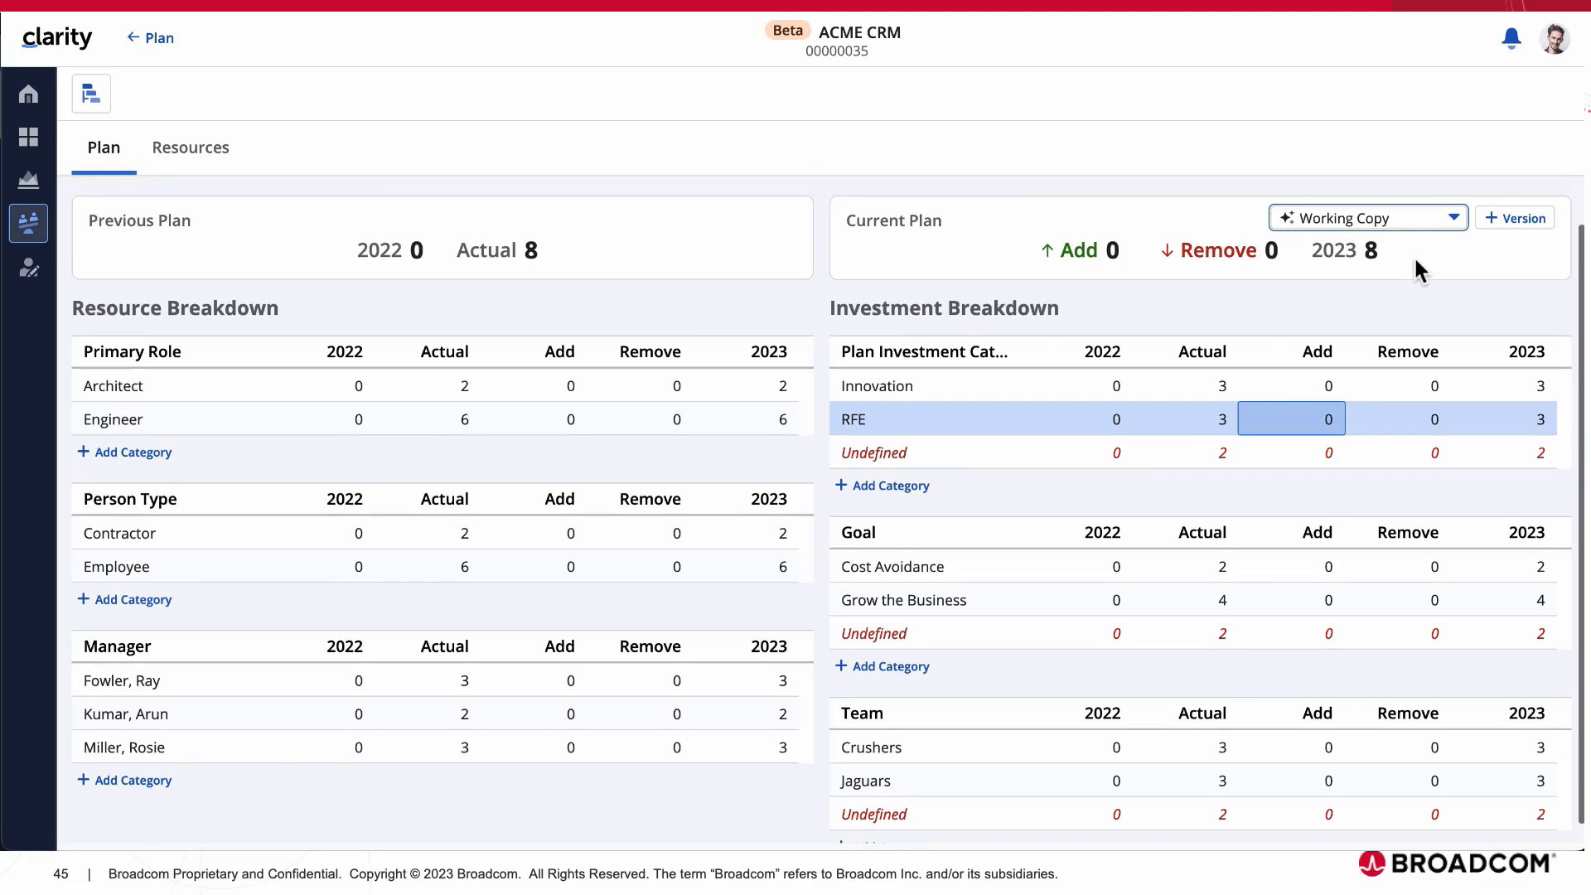
# Return to the plans list, switch it to the Investment Driven View and open the Clarity plan
pyautogui.click(150, 38)
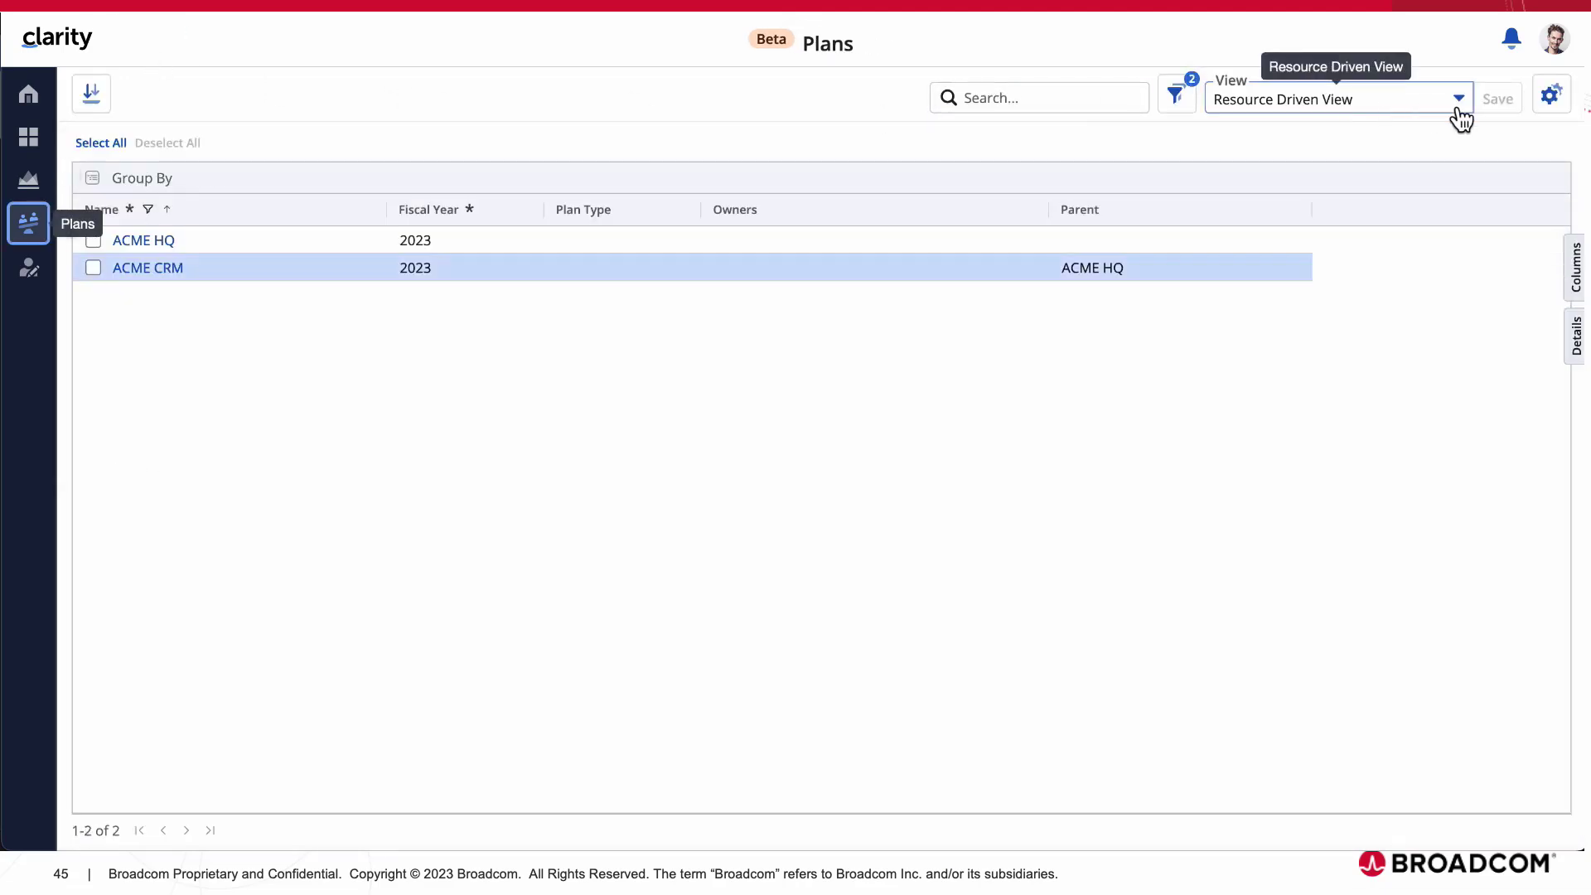
pyautogui.click(1468, 113)
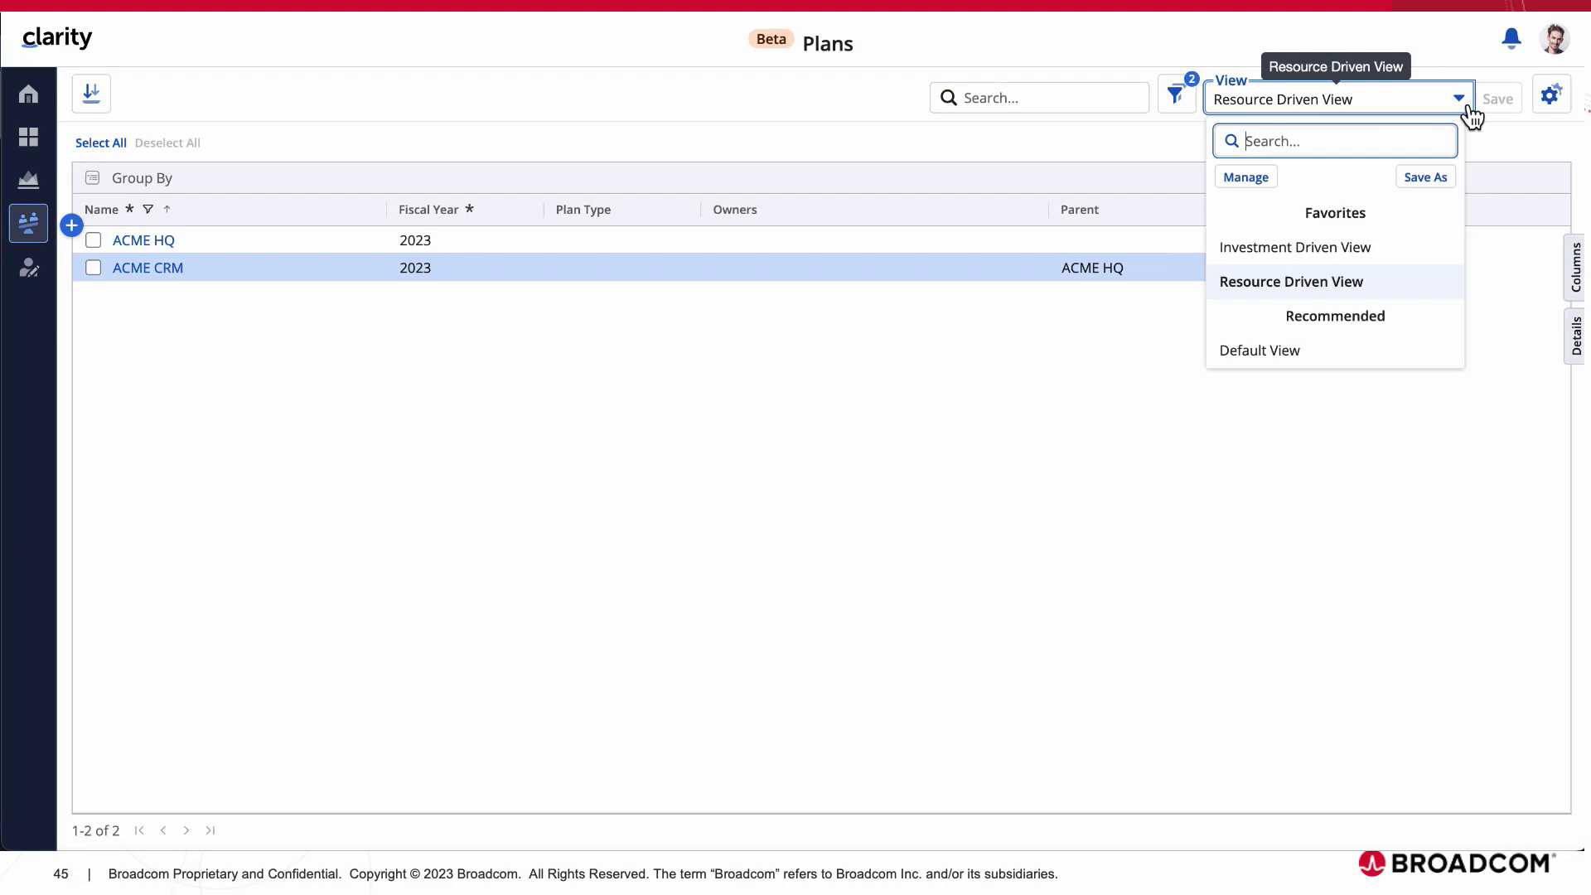
pyautogui.click(1305, 249)
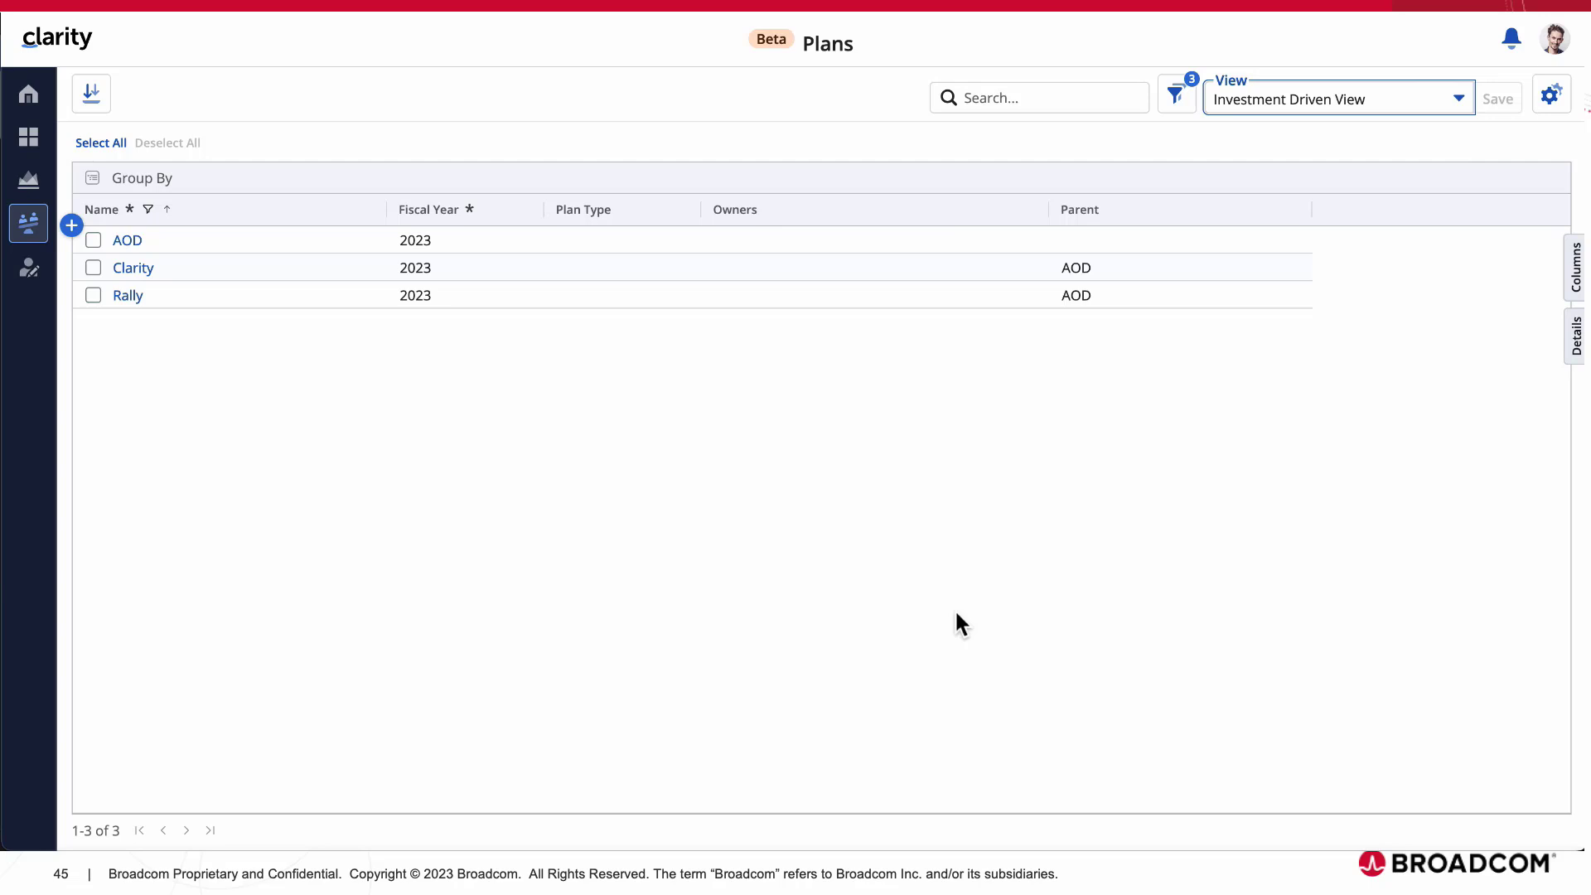
pyautogui.click(141, 274)
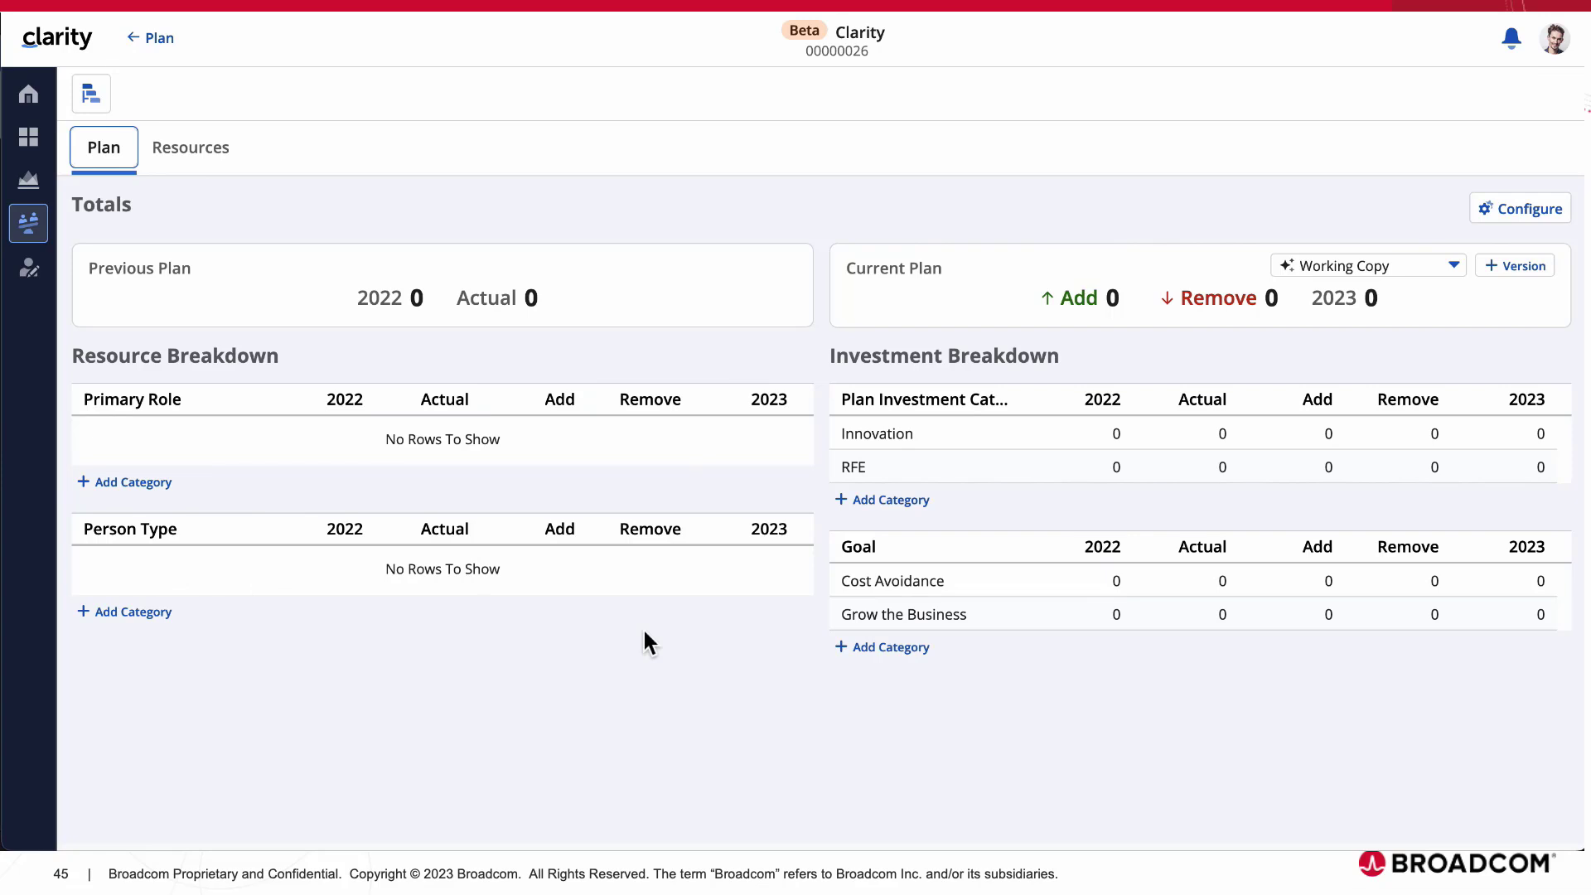
# Set the Actual amount of the Innovation investment category to 4 and of RFE to 2
pyautogui.click(1223, 431)
pyautogui.click(1223, 432)
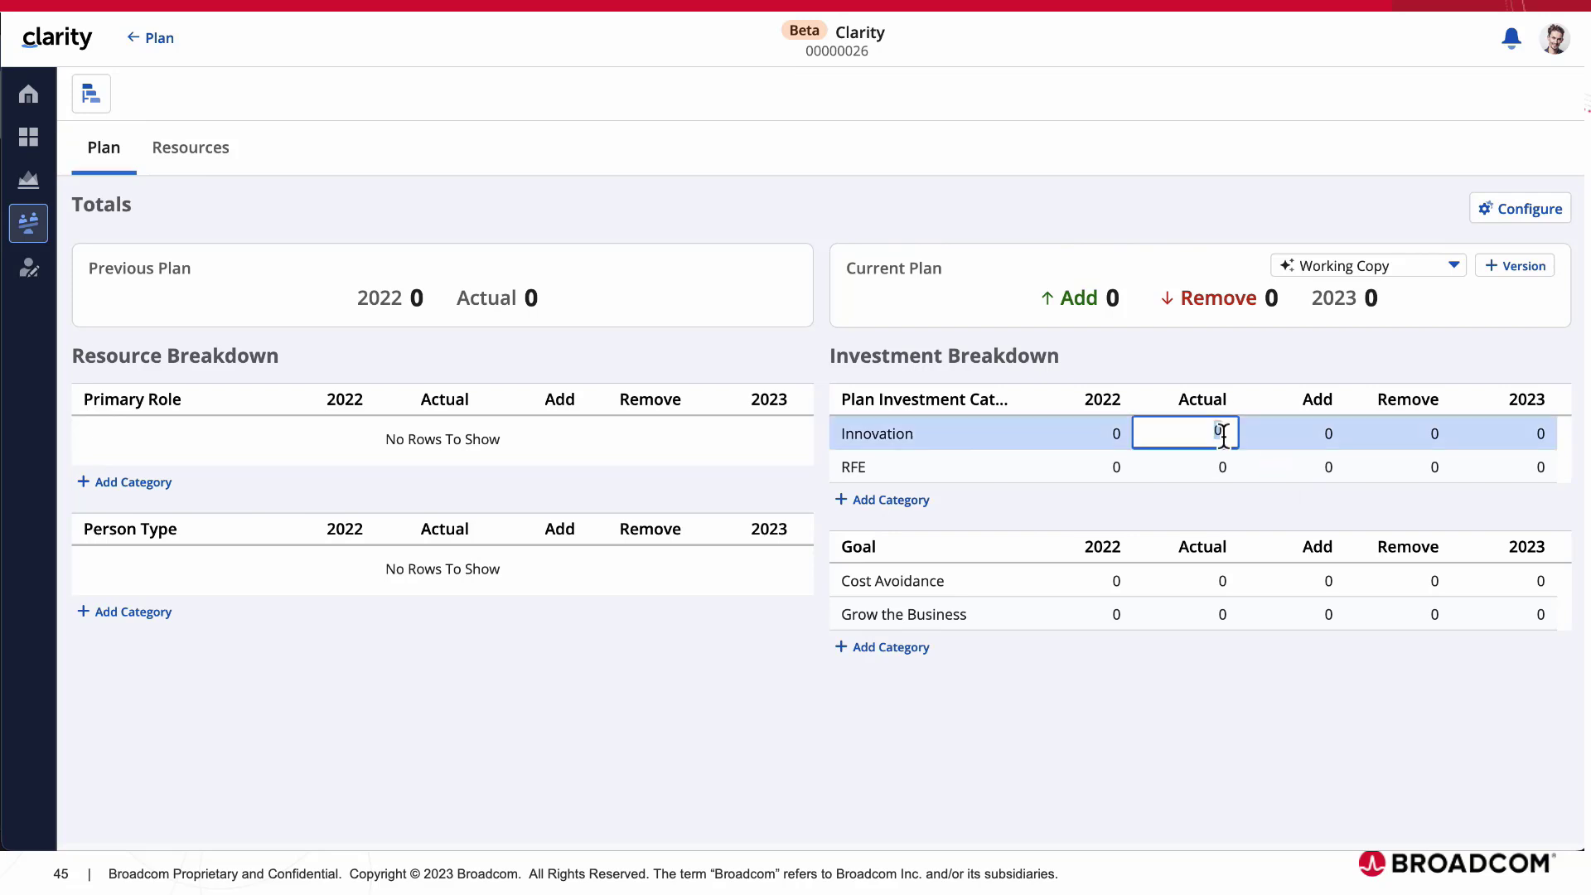
pyautogui.write('4')
pyautogui.click(1226, 464)
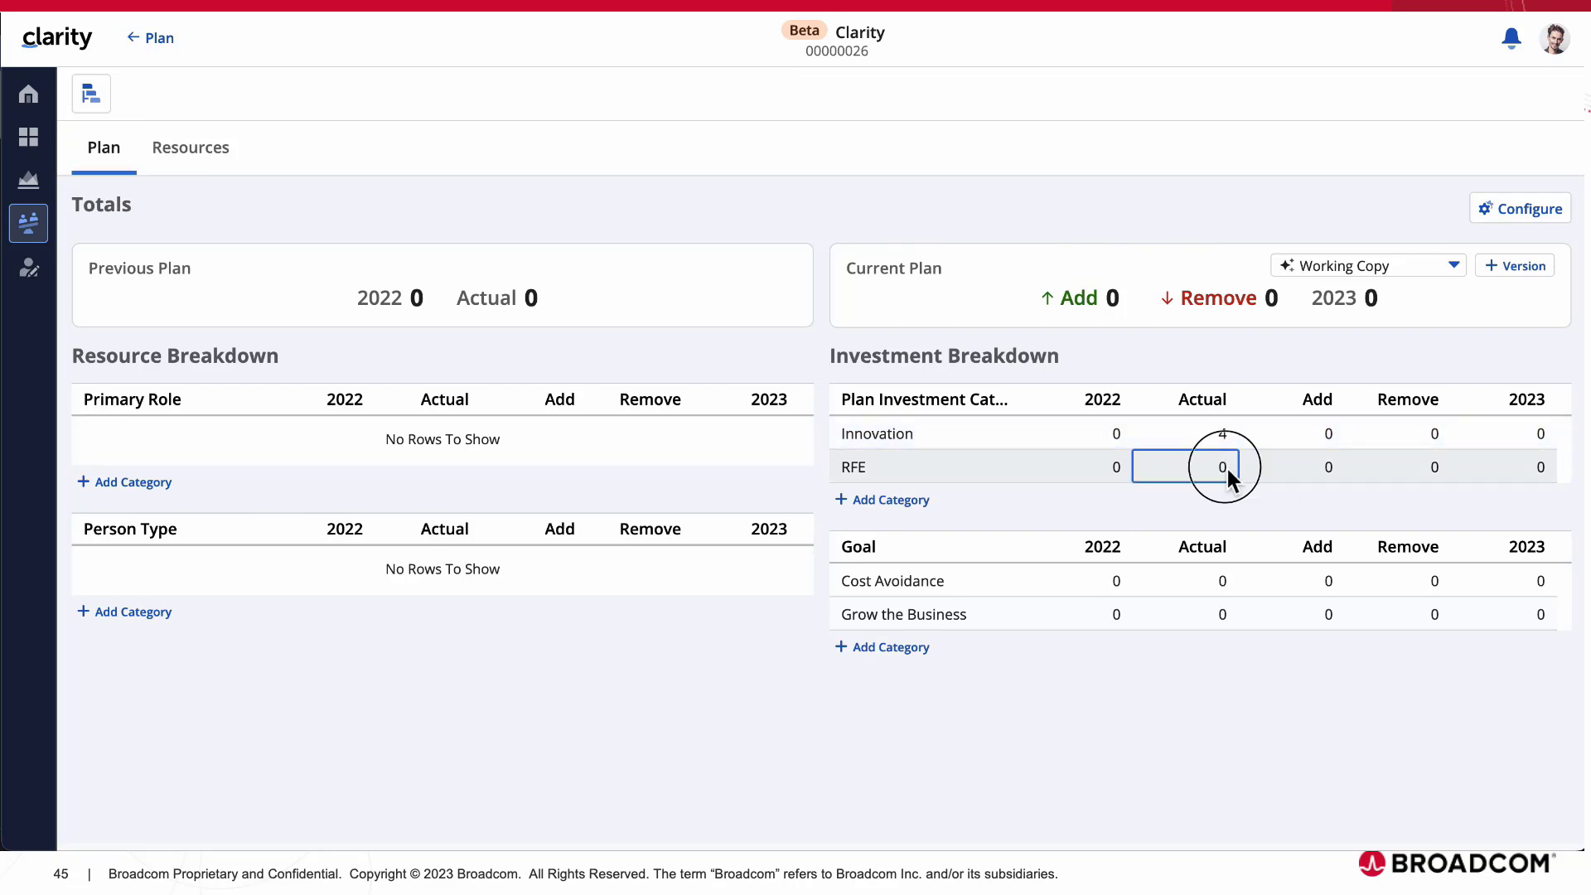
pyautogui.click(1226, 465)
pyautogui.write('2')
pyautogui.press('Return')
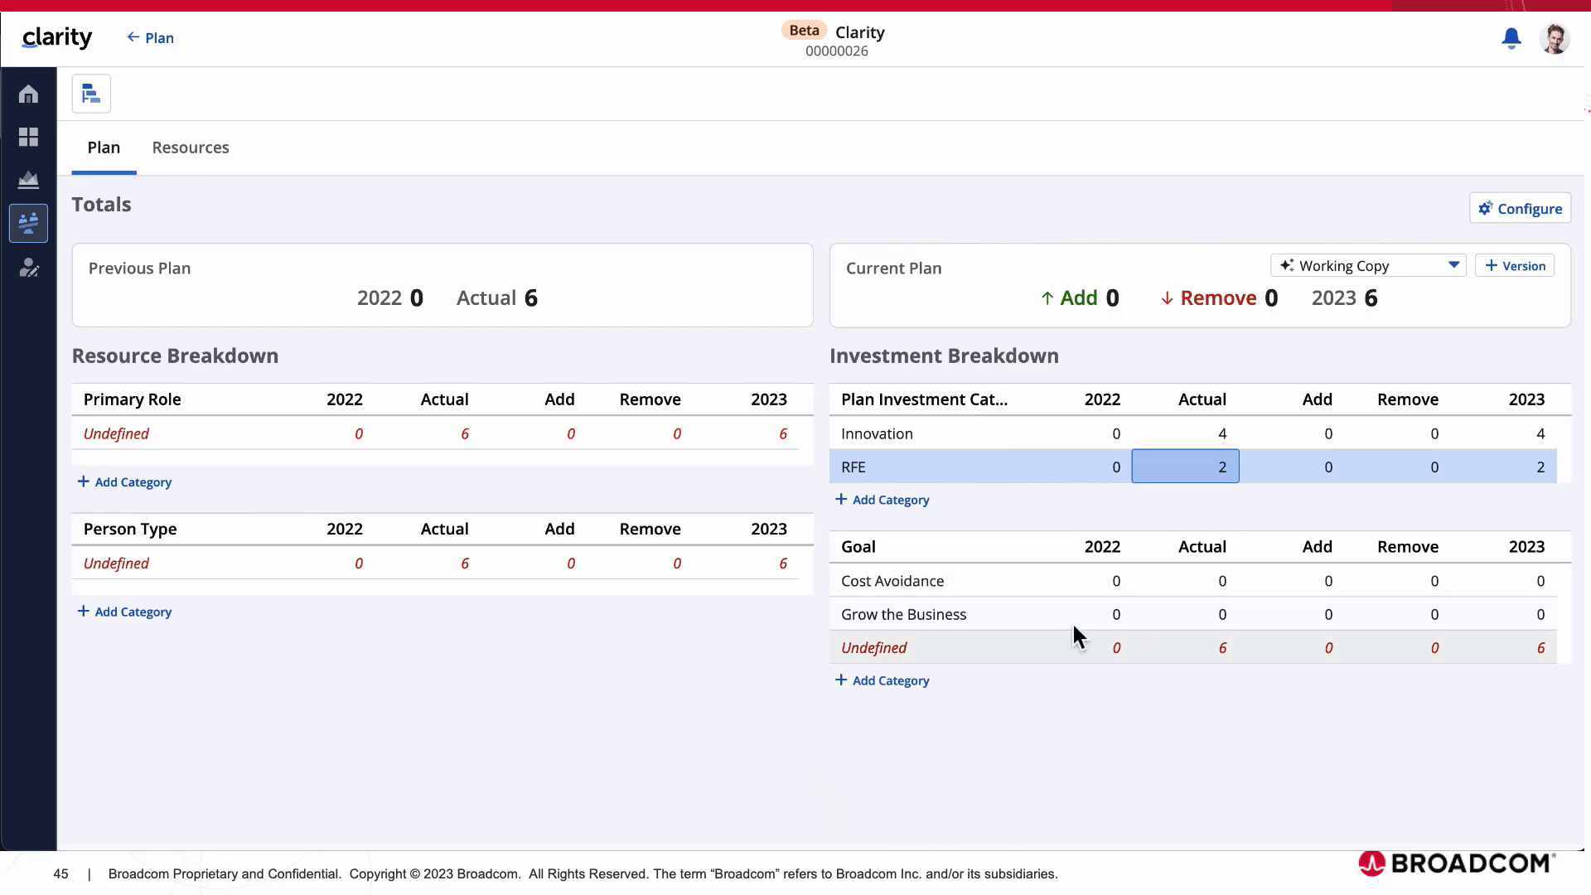
# Set the Actual amounts of the Cost Avoidance and Grow the Business goals to 3 each
pyautogui.click(1224, 586)
pyautogui.write('3')
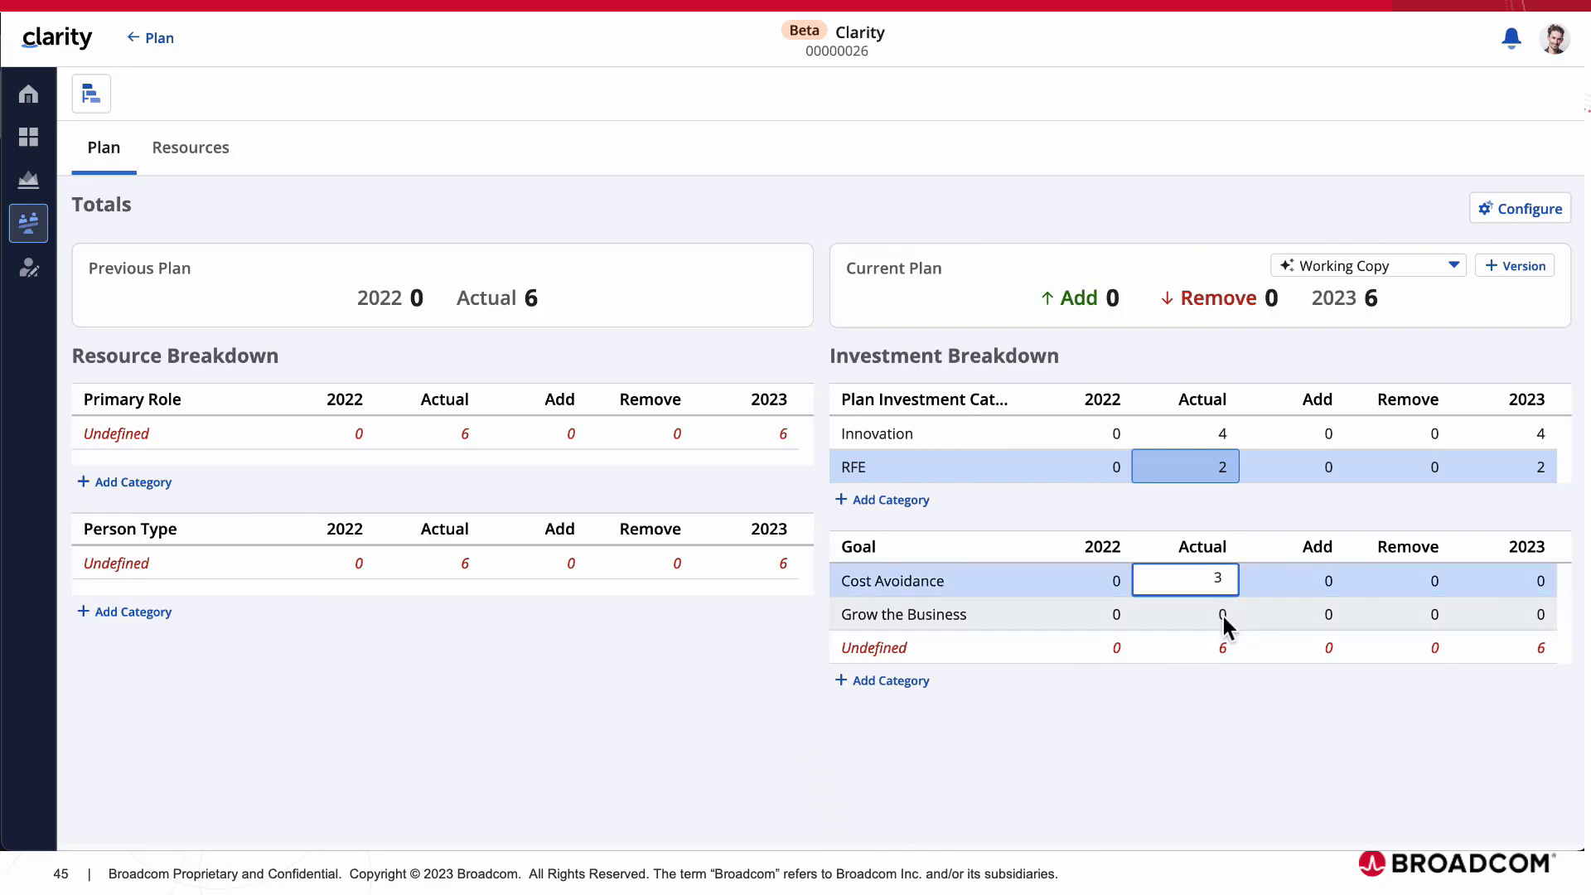
pyautogui.click(1223, 615)
pyautogui.write('3')
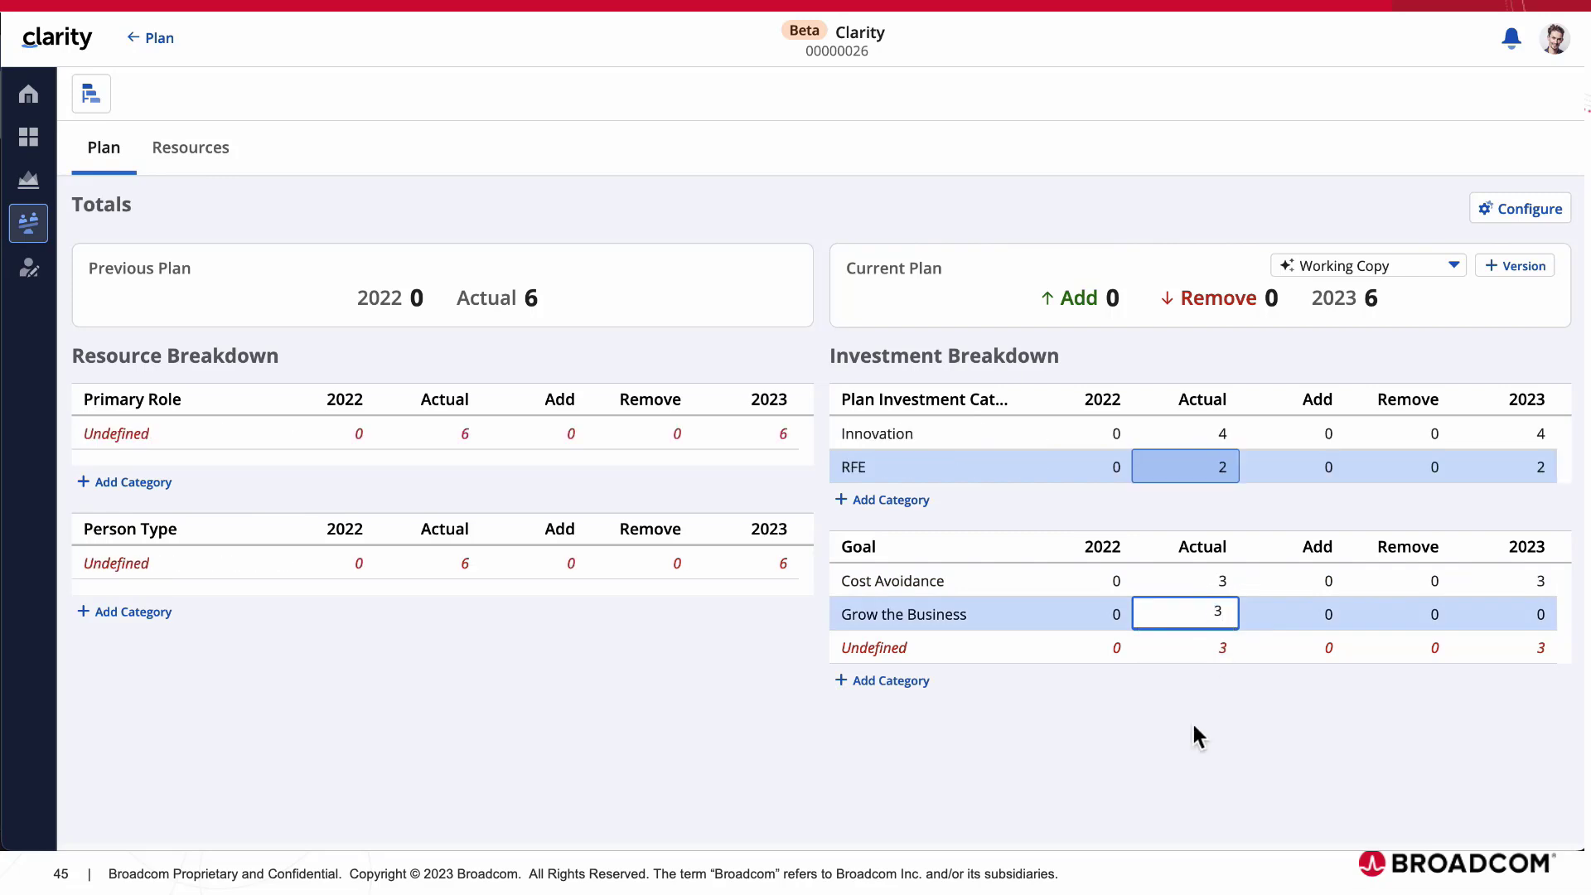
pyautogui.click(1183, 773)
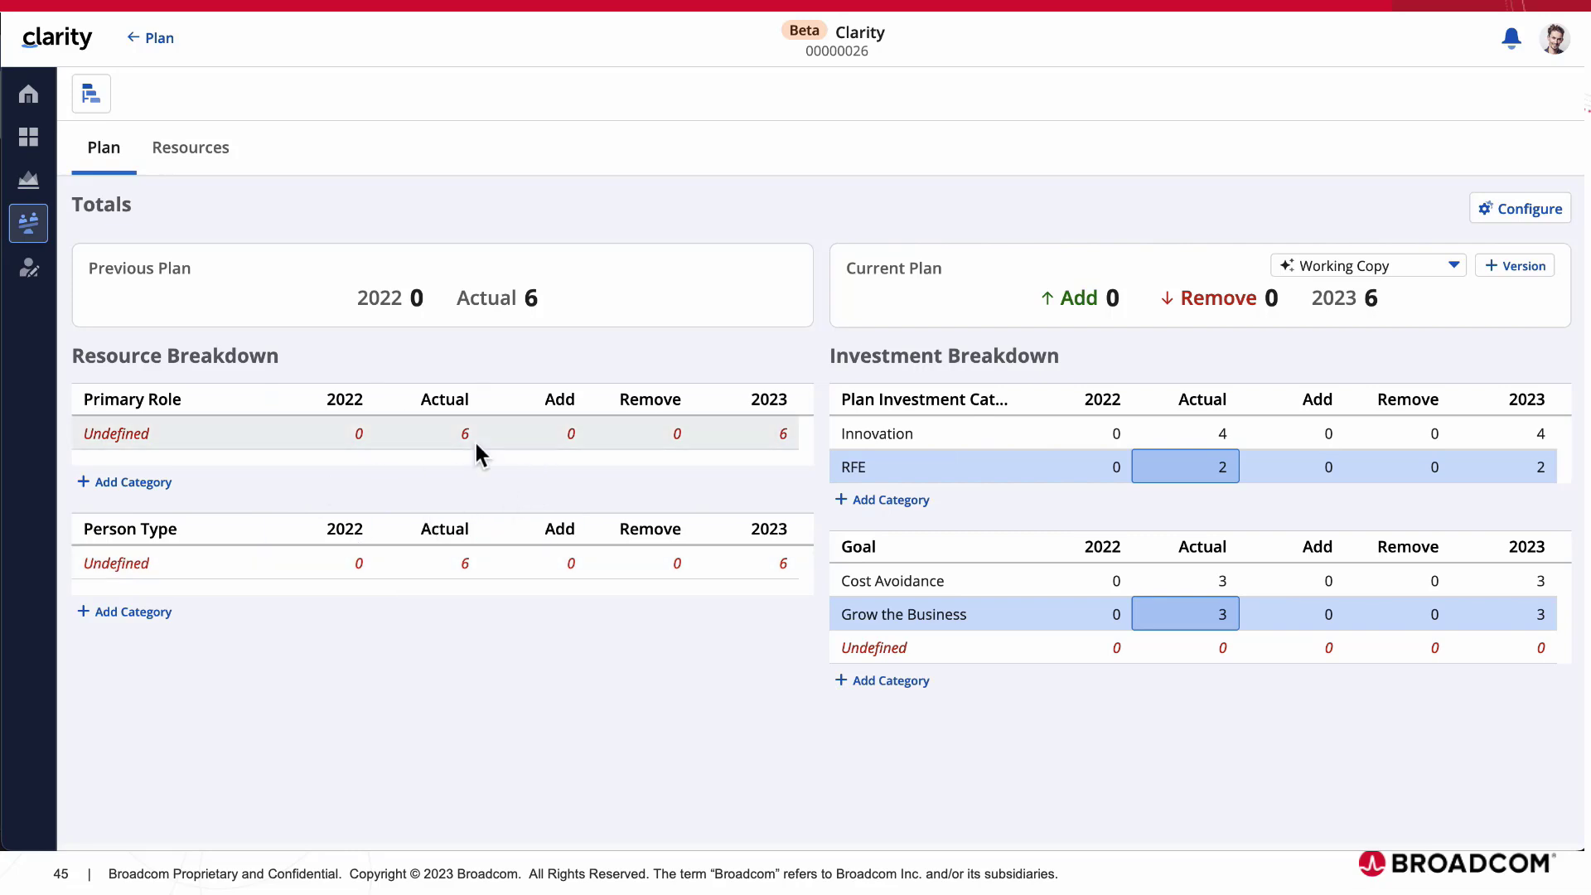
# Start adding resources to the Clarity plan and select the fourth, fifth, thirteenth and sixteenth listed resources of the Engineer role group
pyautogui.click(203, 165)
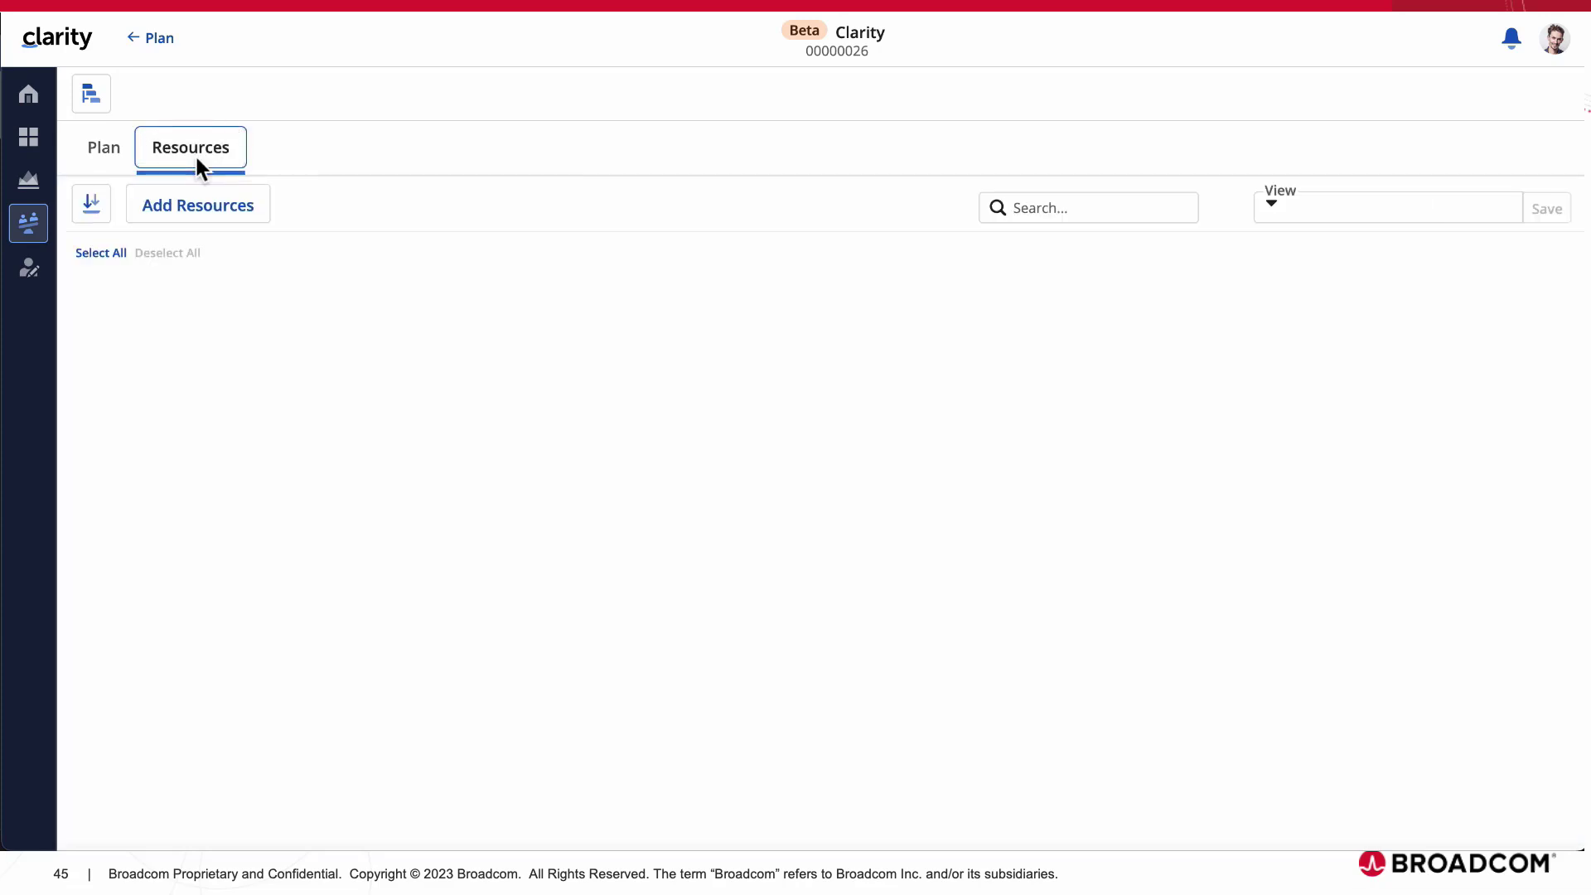
pyautogui.click(210, 215)
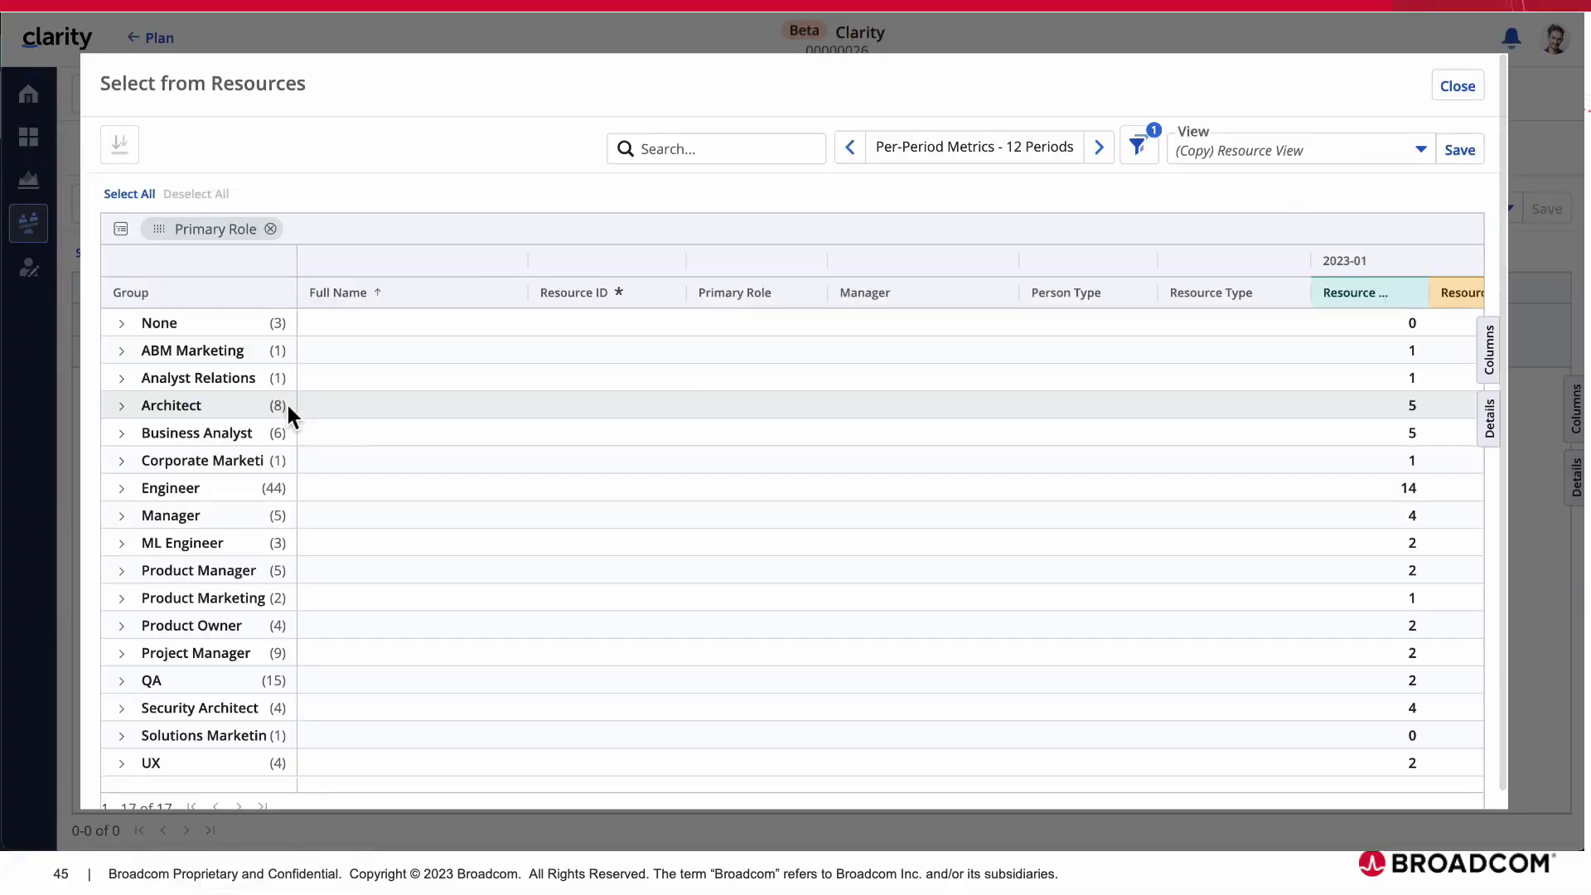
pyautogui.click(121, 488)
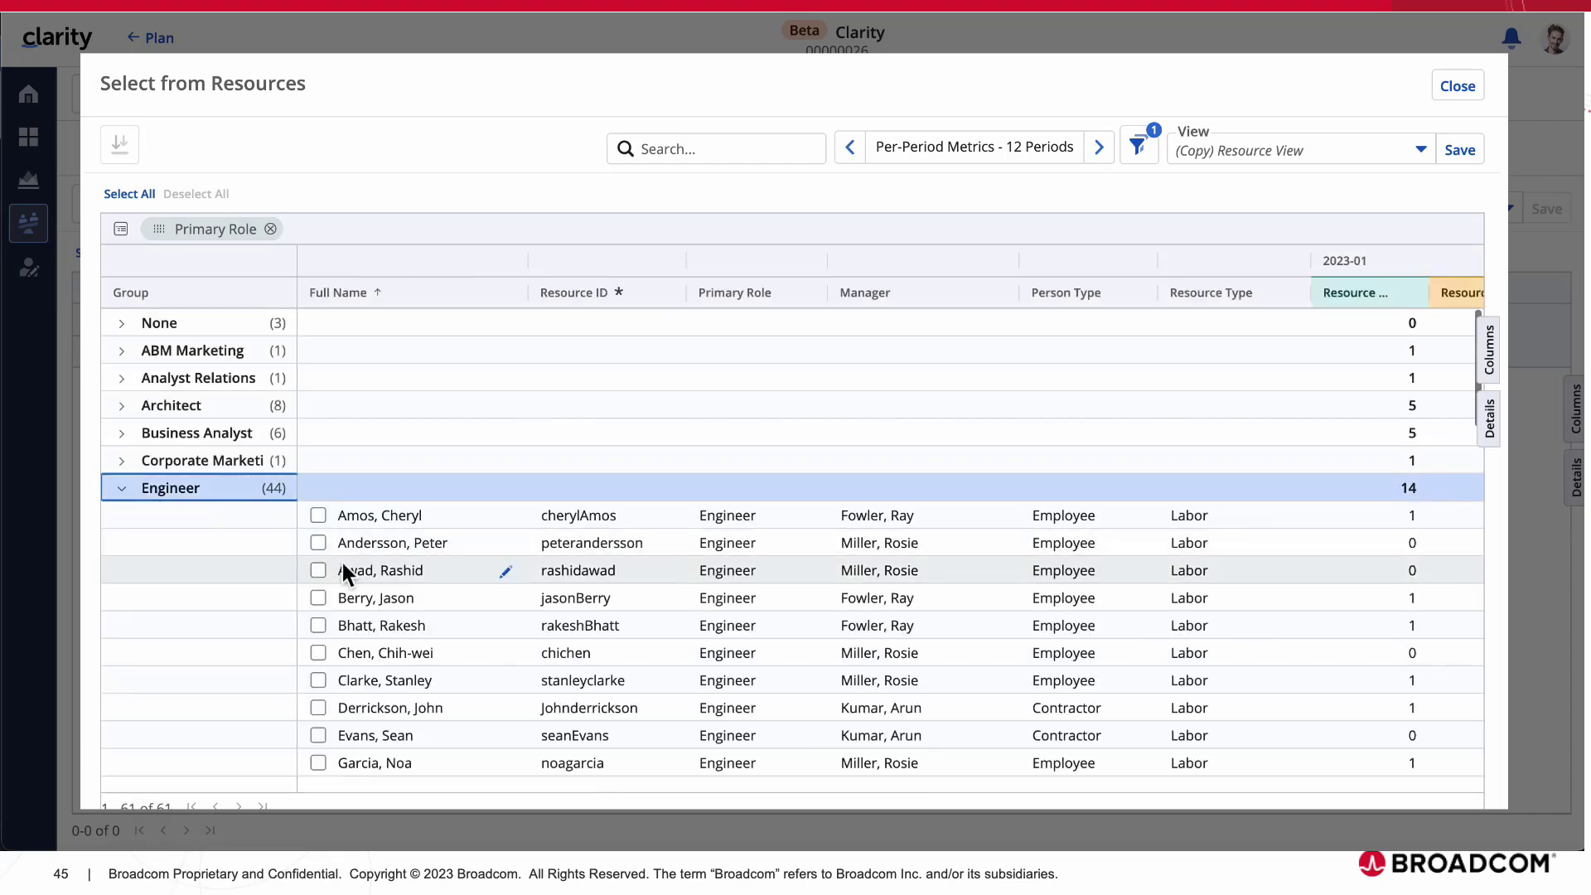
pyautogui.click(320, 593)
pyautogui.click(321, 626)
pyautogui.scroll(-3, 321, 628)
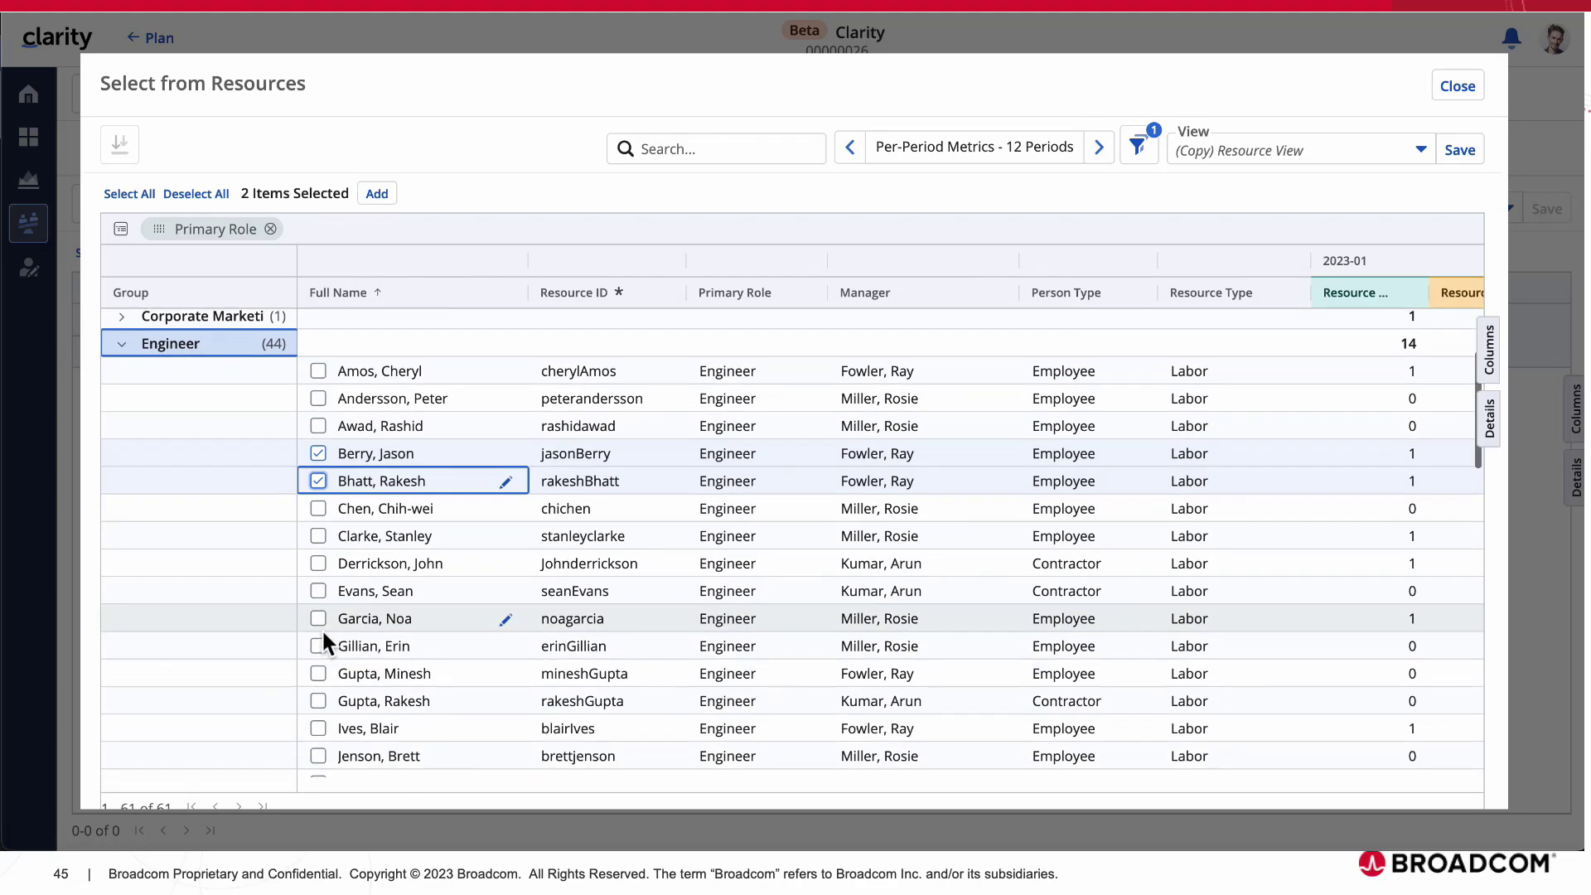
pyautogui.click(318, 648)
pyautogui.click(318, 731)
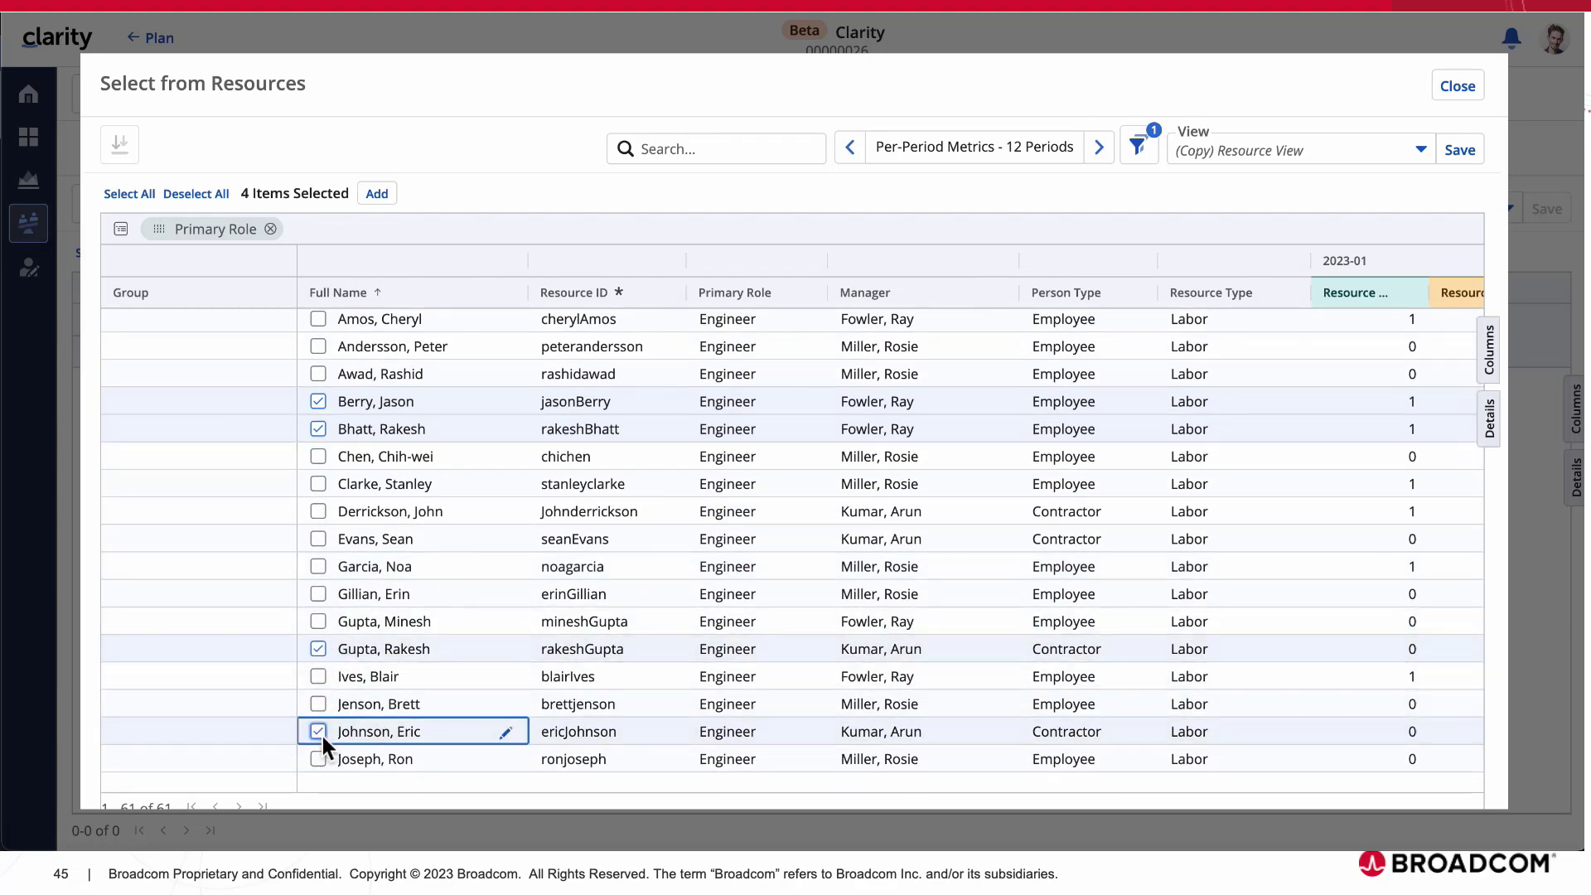
# Select the fourth and fifth Architect resources too, add all selected resources to the Clarity plan, and return to its plan breakdown
pyautogui.scroll(3, 292, 535)
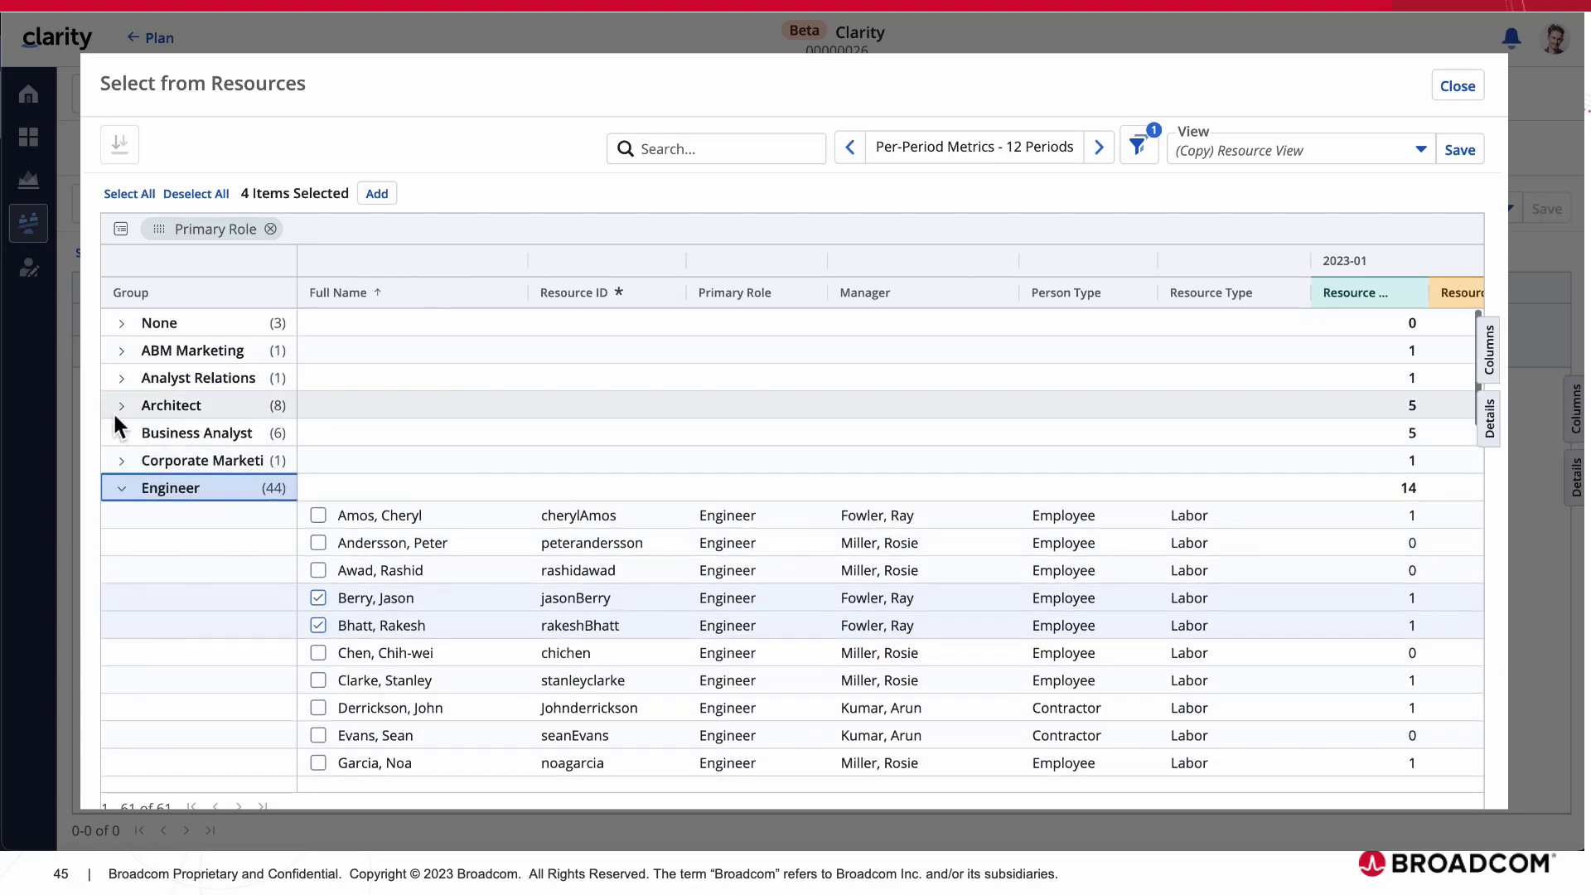
pyautogui.click(162, 410)
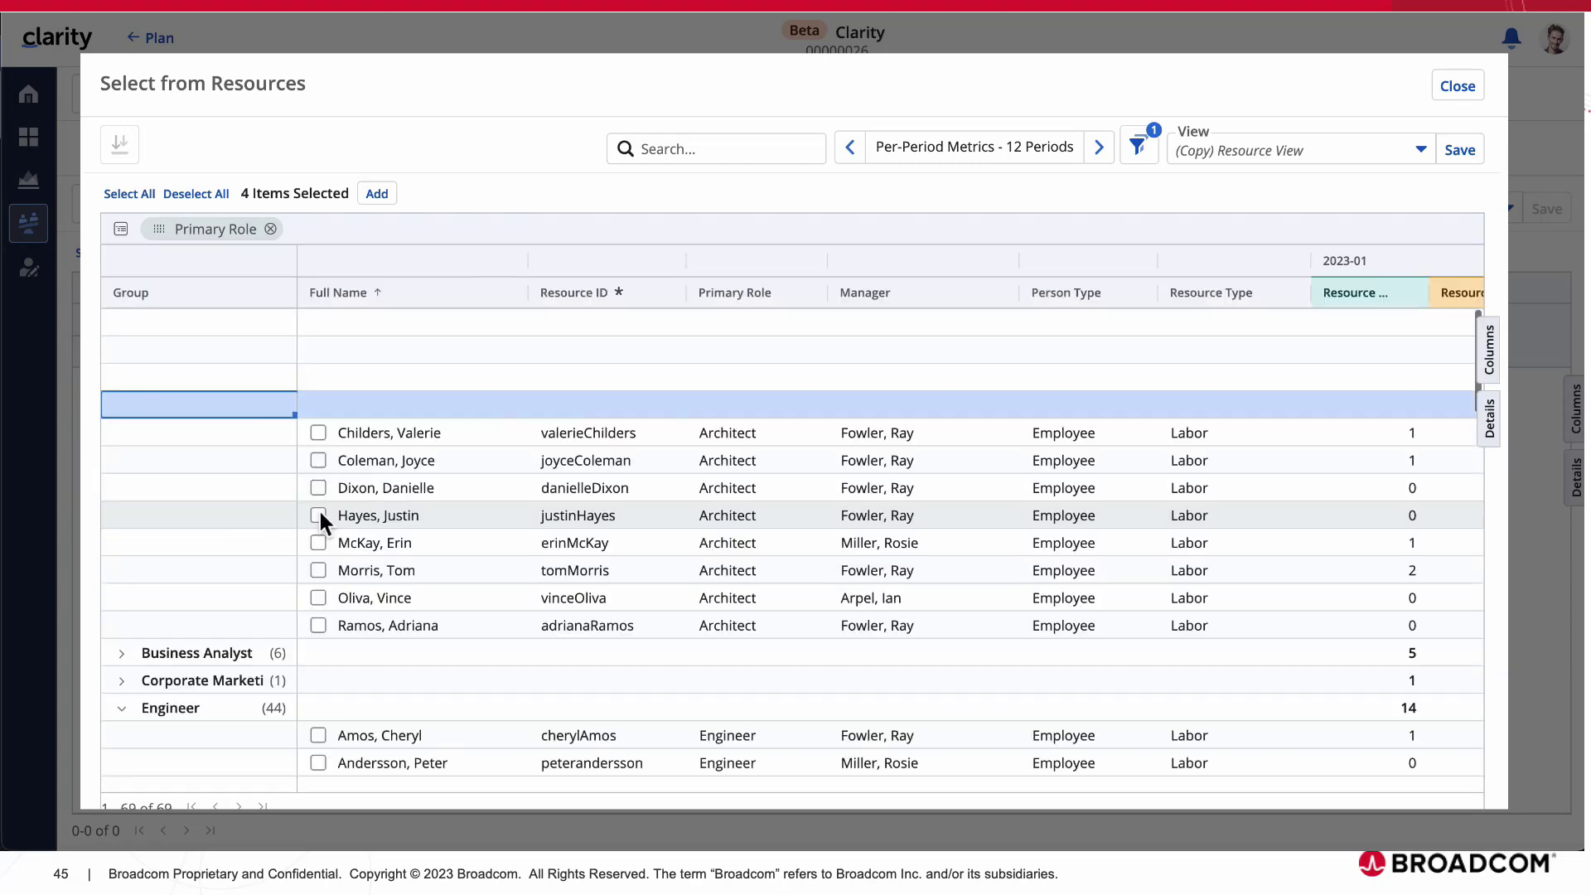
pyautogui.click(319, 515)
pyautogui.click(318, 543)
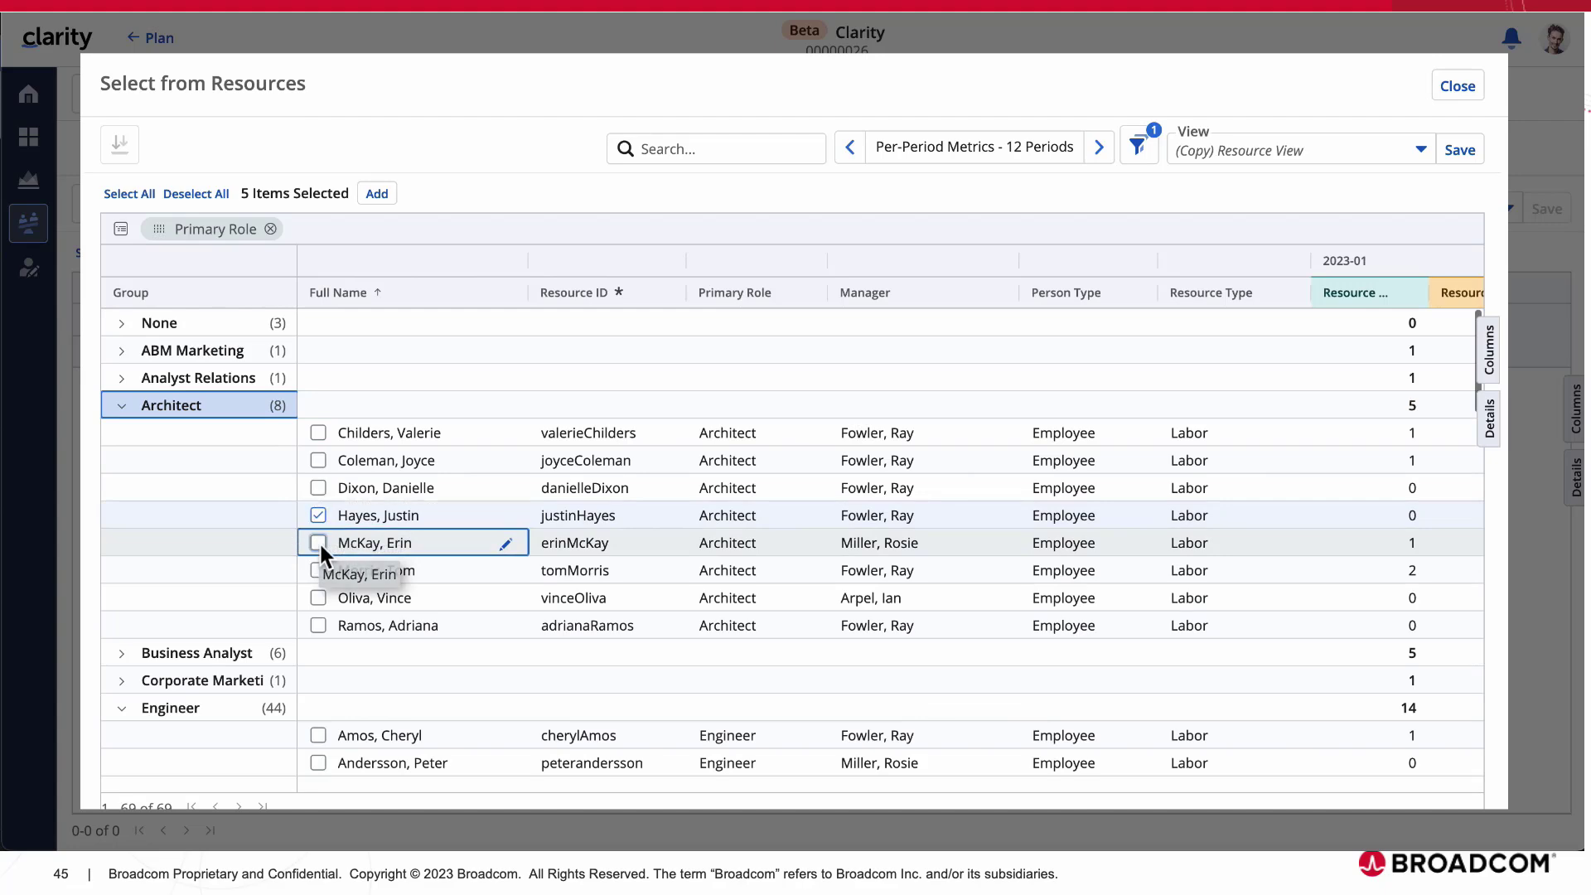
pyautogui.click(379, 198)
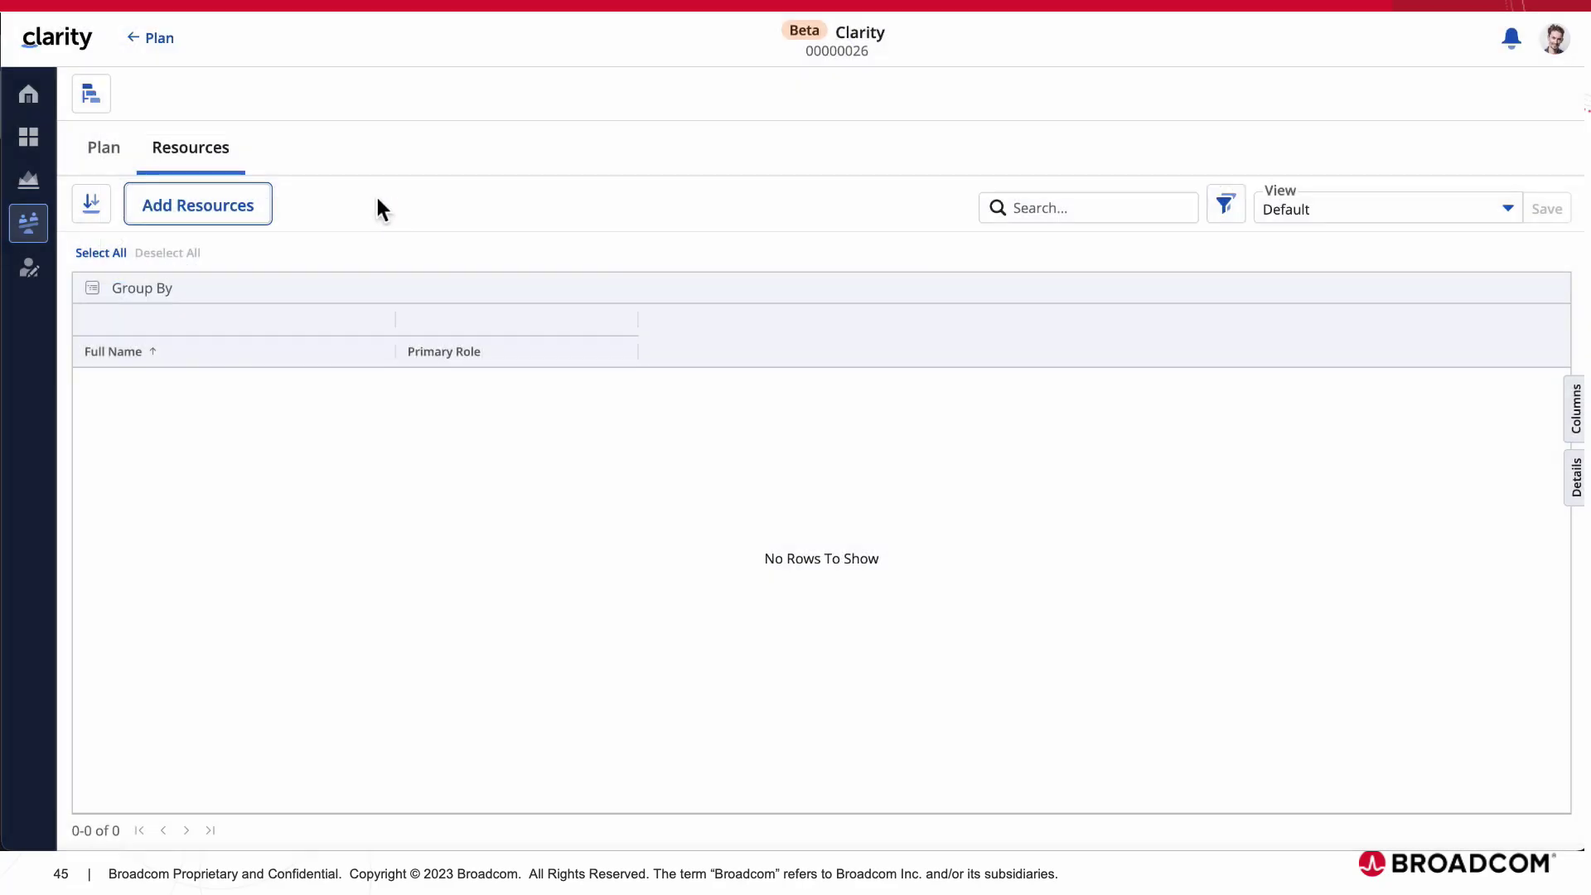
pyautogui.click(114, 158)
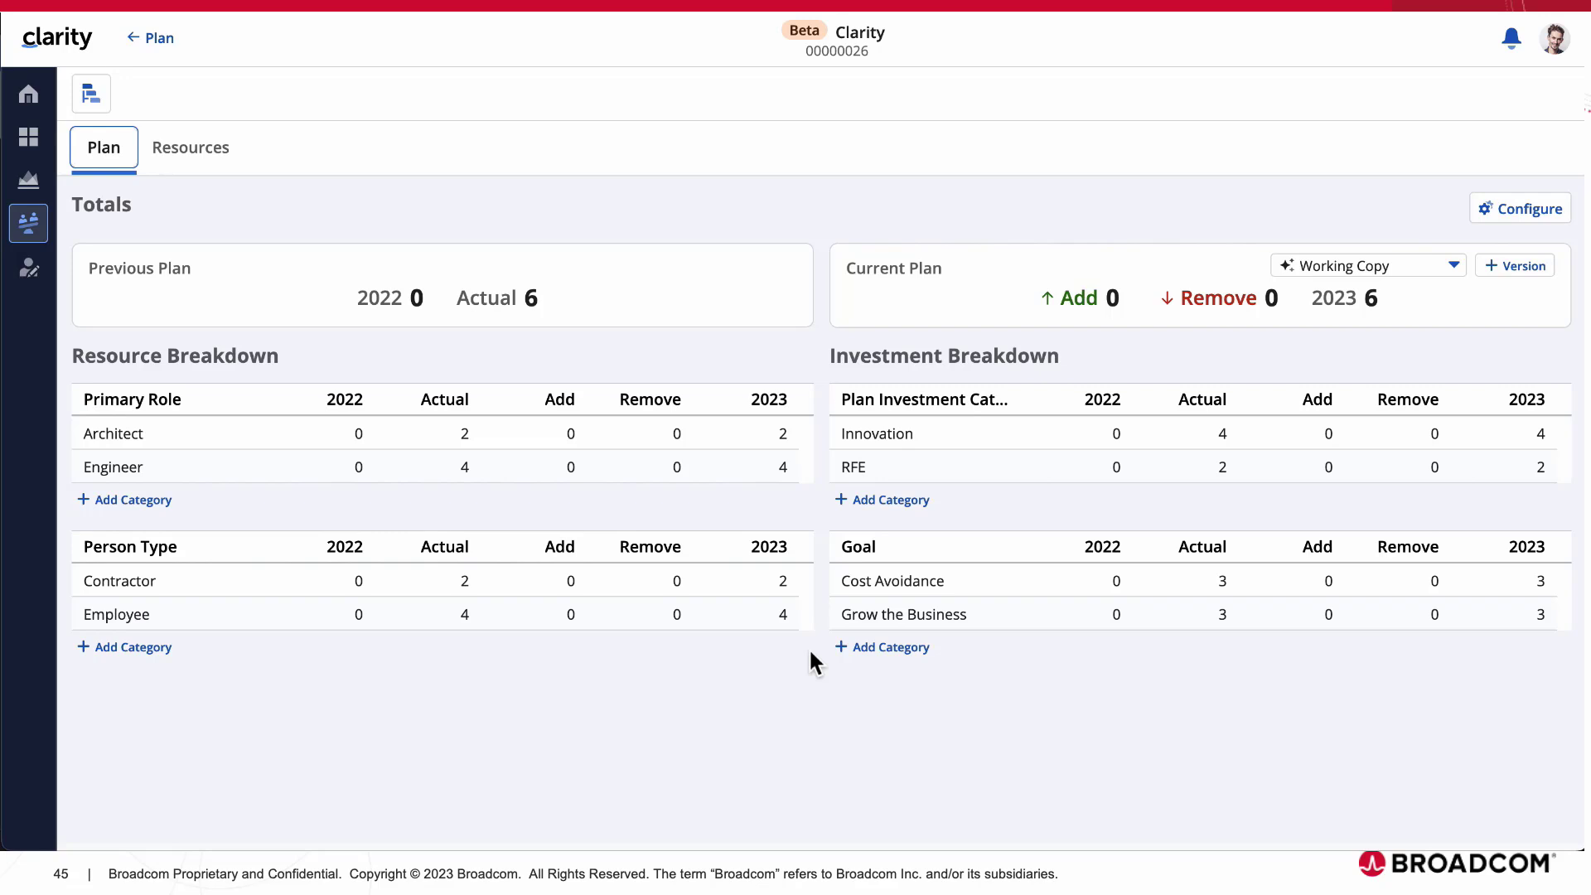
# Save the Clarity plan as a version named Baseline and switch the current plan back to the Working Copy
pyautogui.click(1511, 278)
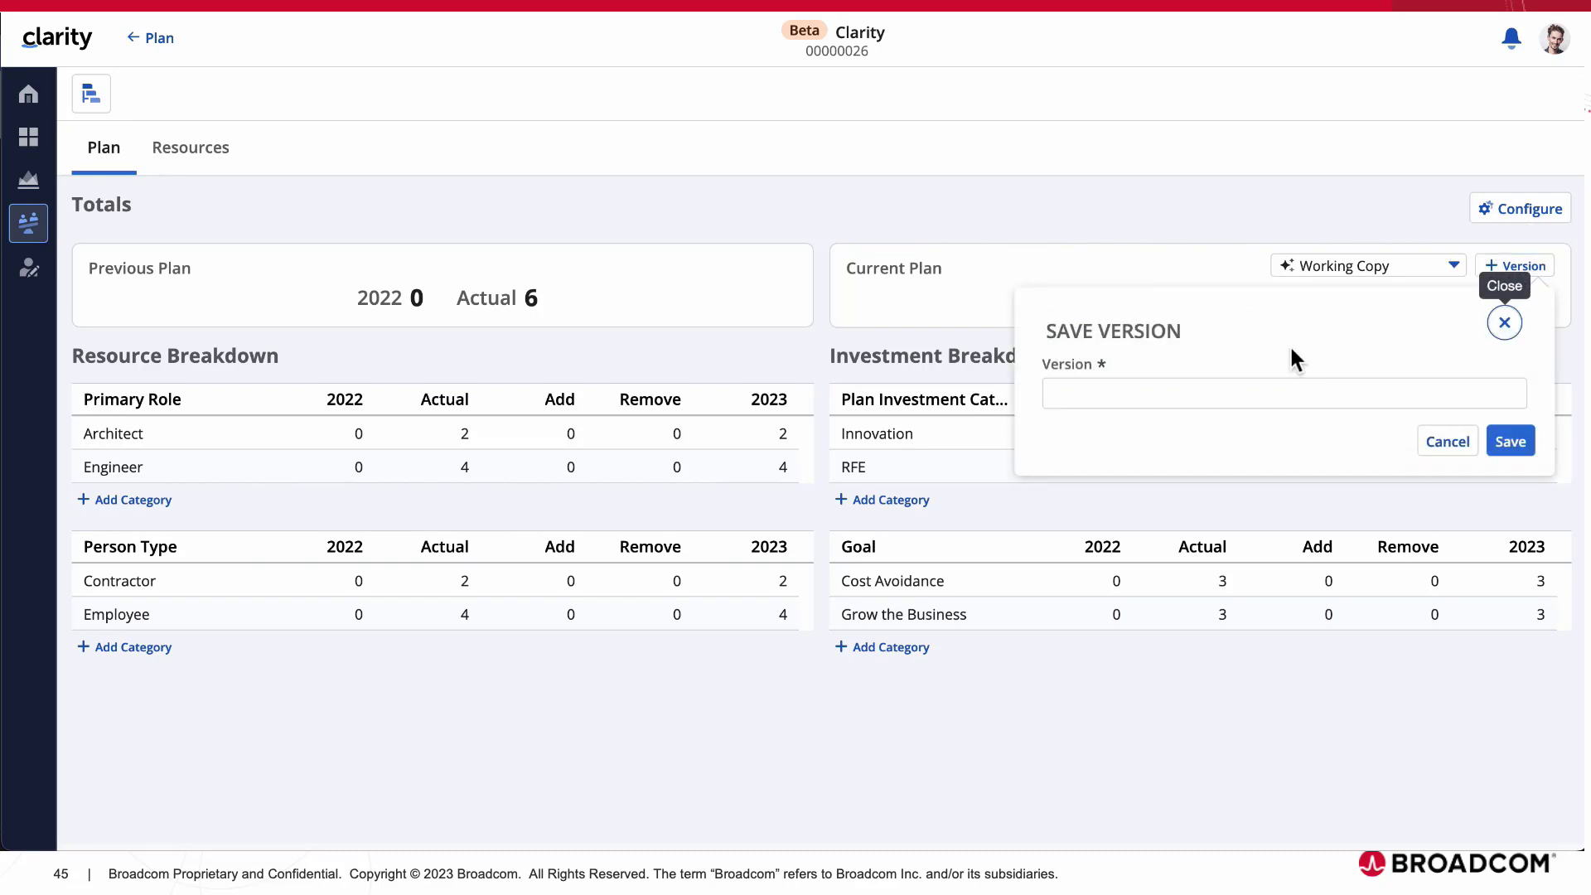
pyautogui.click(1177, 393)
pyautogui.write('B')
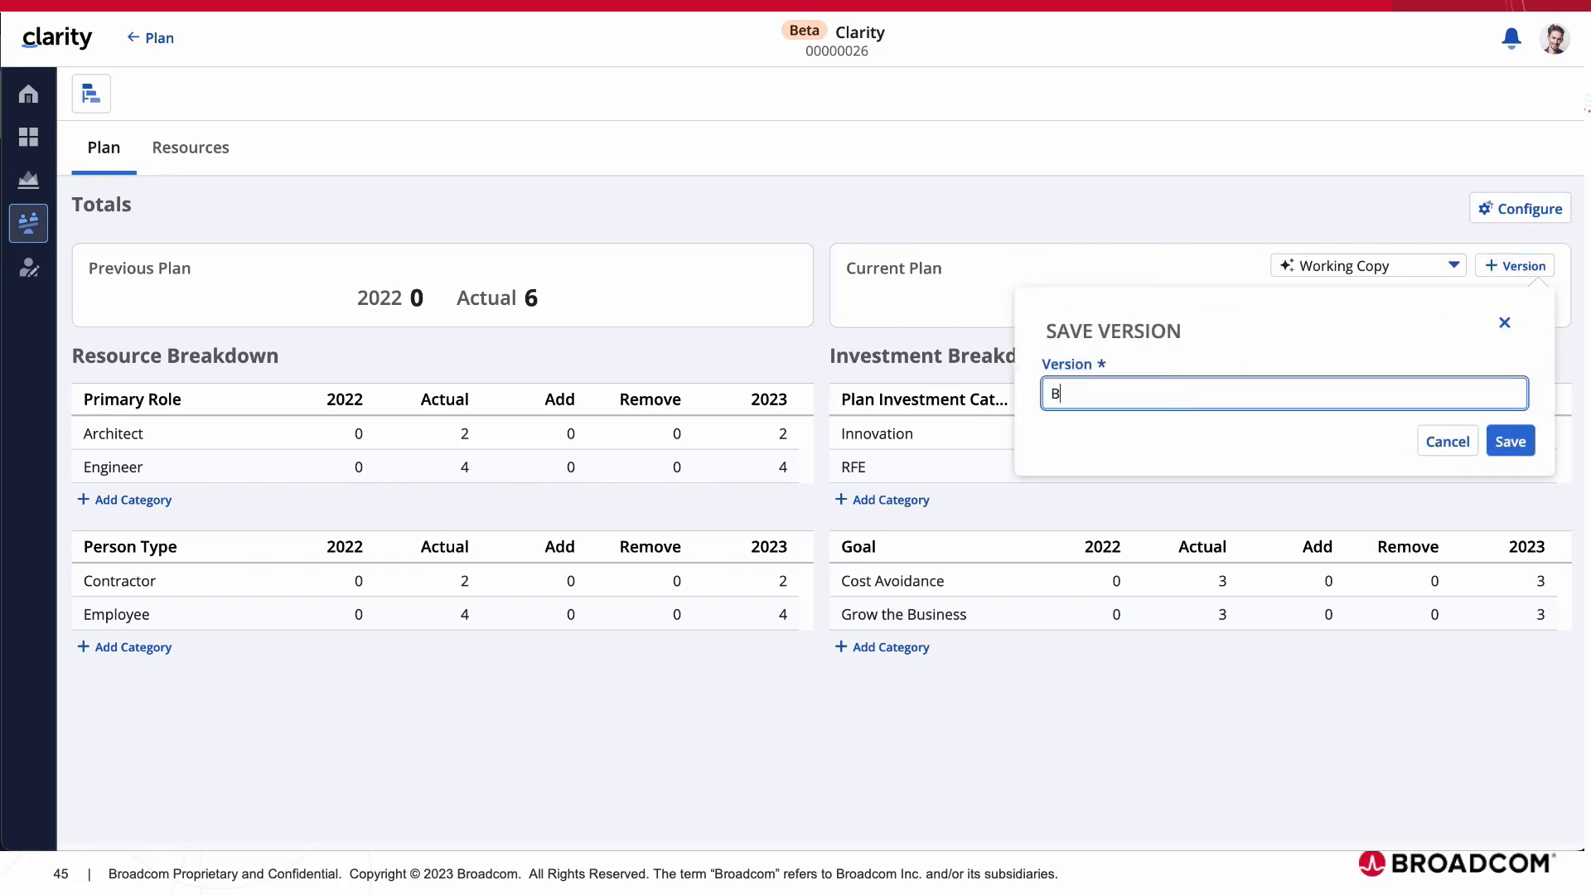
pyautogui.write('aseline')
pyautogui.click(1510, 443)
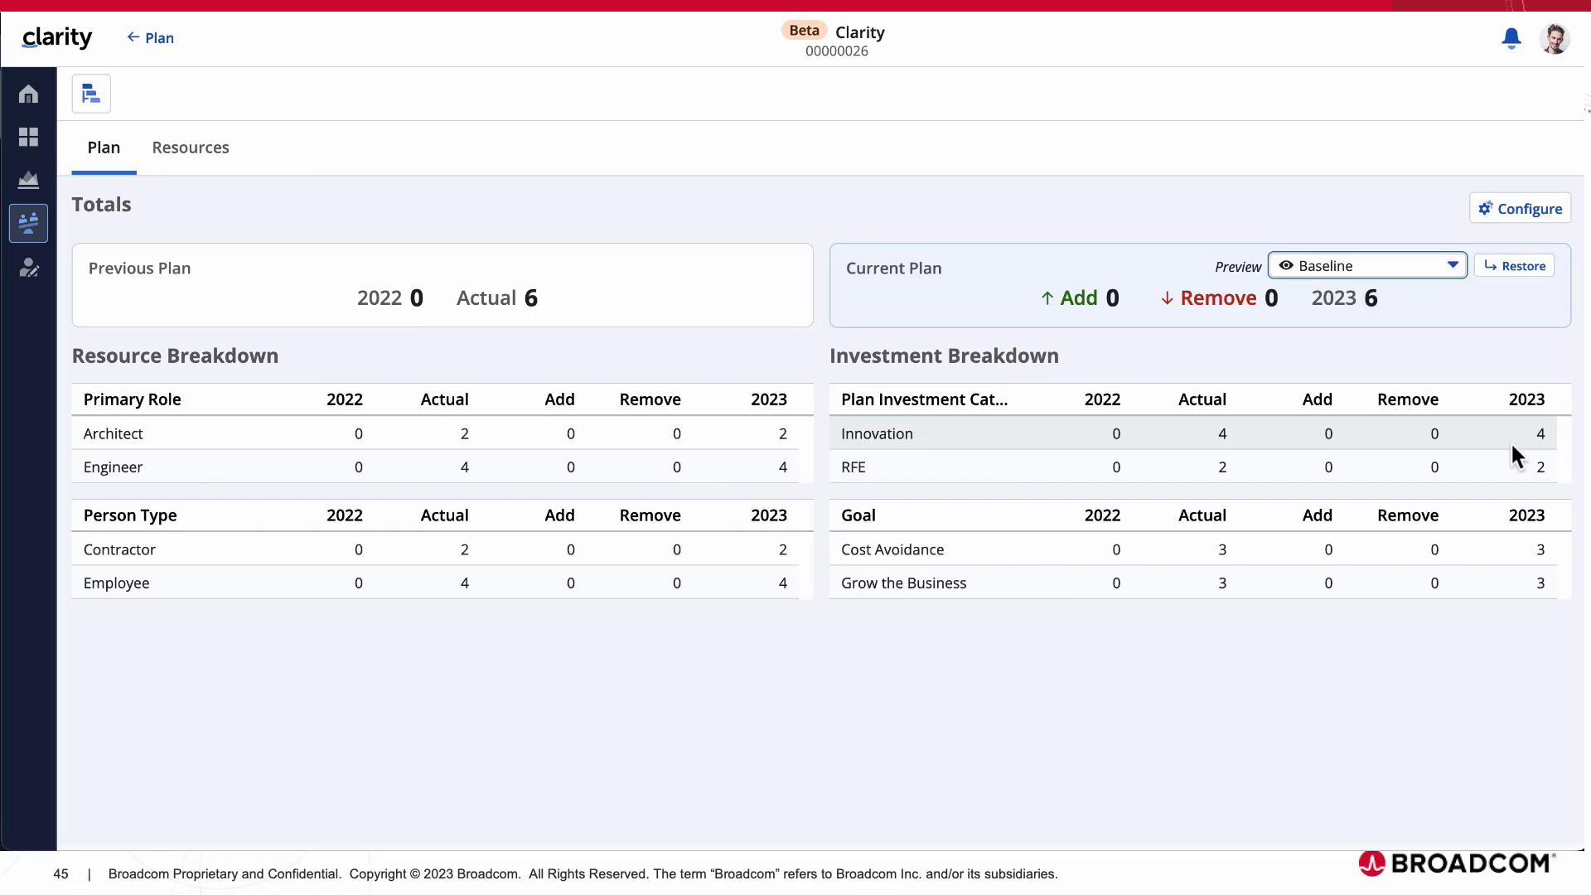
pyautogui.click(1465, 267)
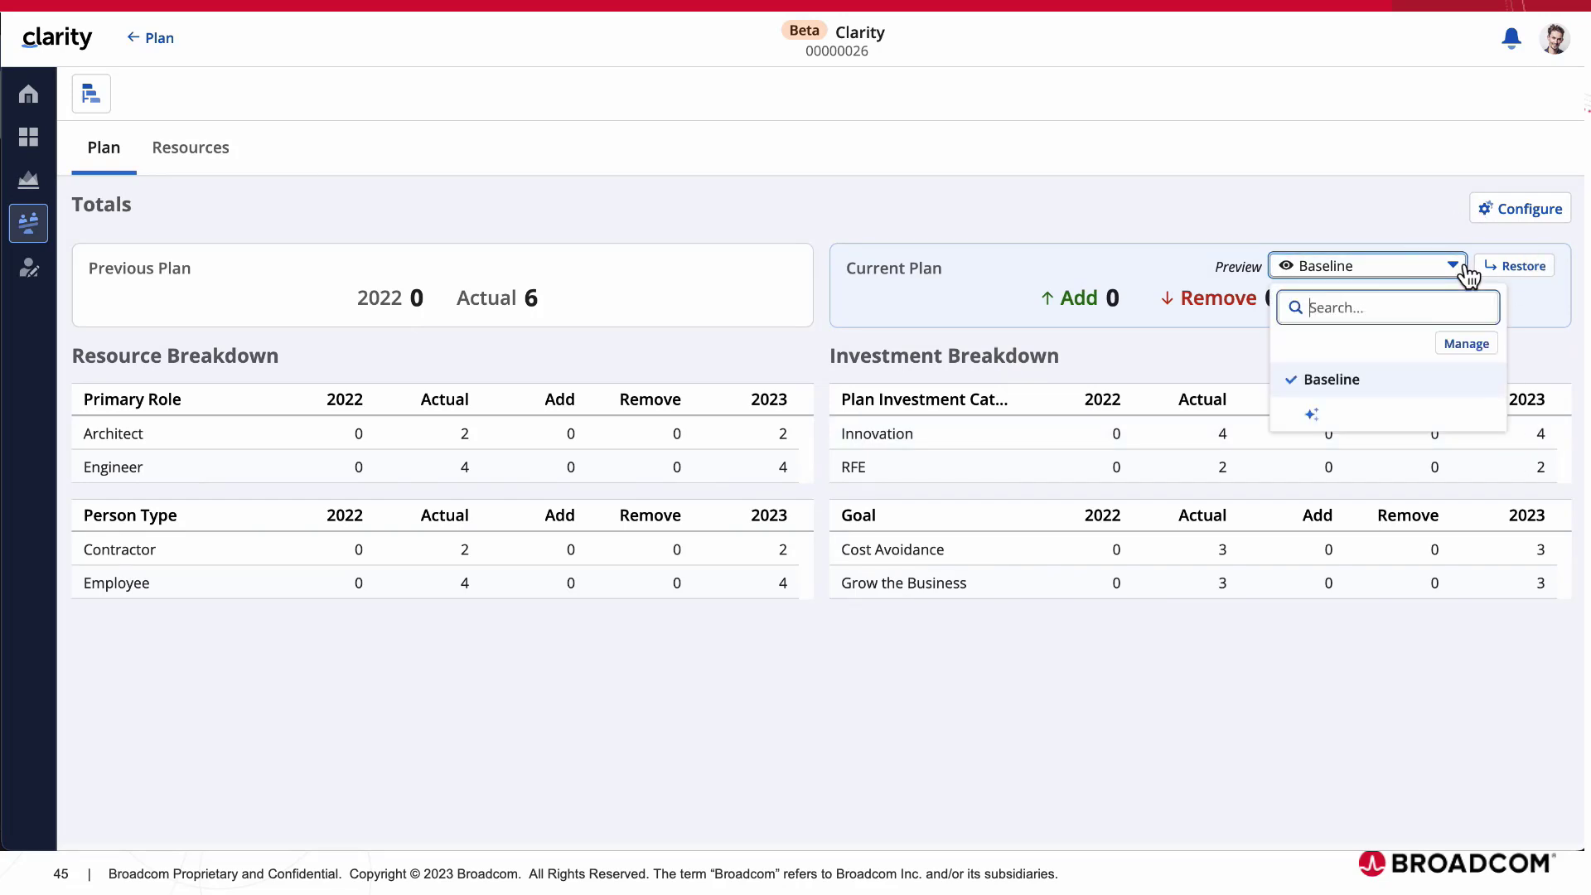
pyautogui.click(1348, 416)
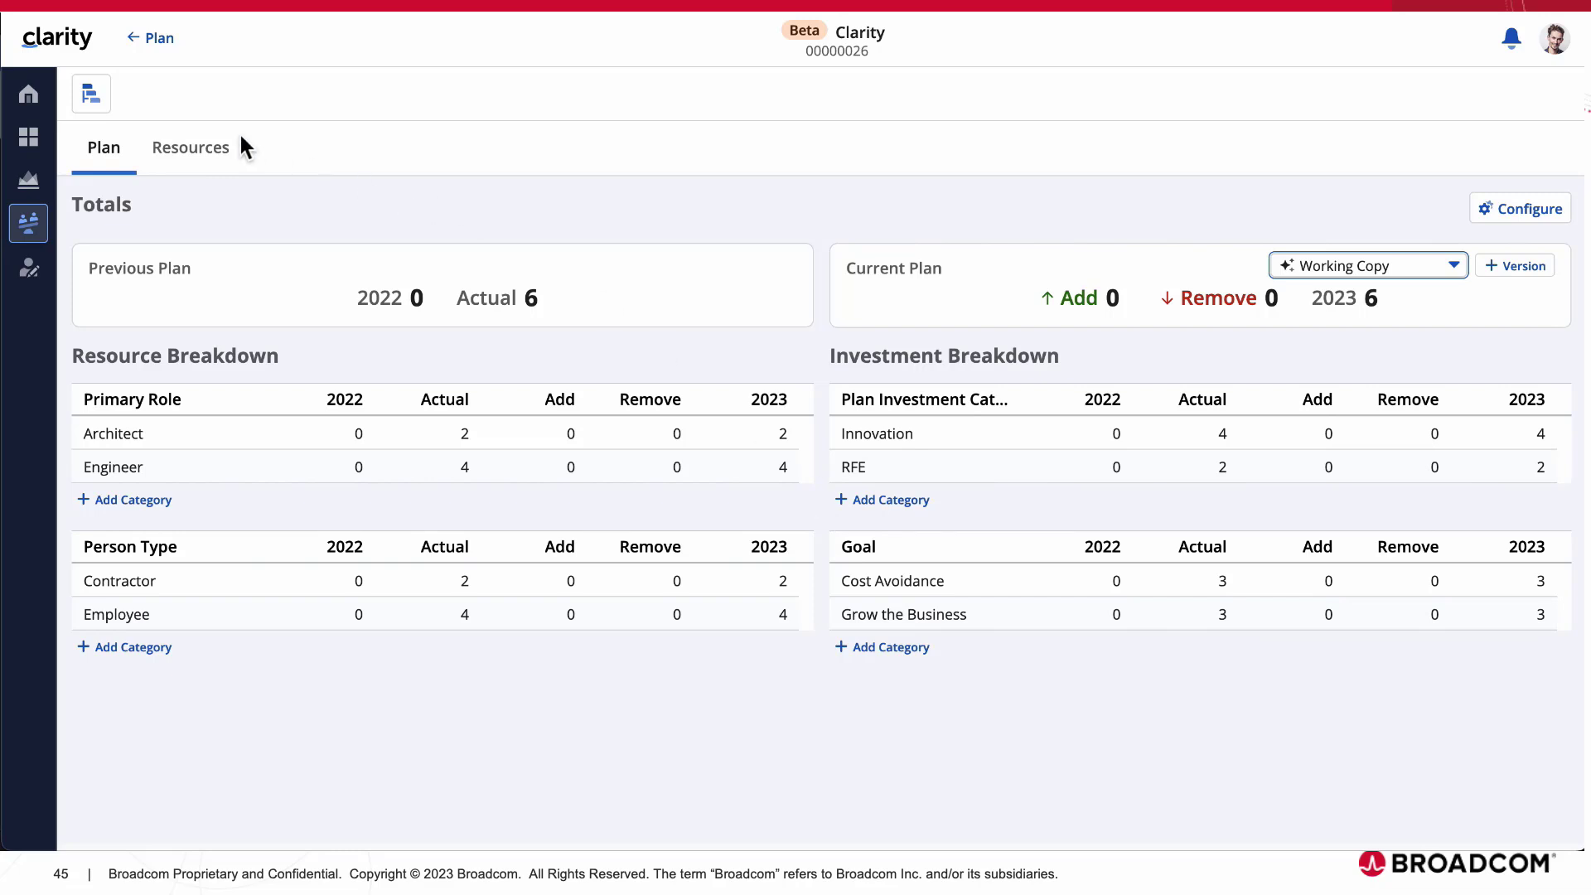
# Open the parent AOD plan and add a Team table to its Investment Breakdown configuration
pyautogui.click(156, 39)
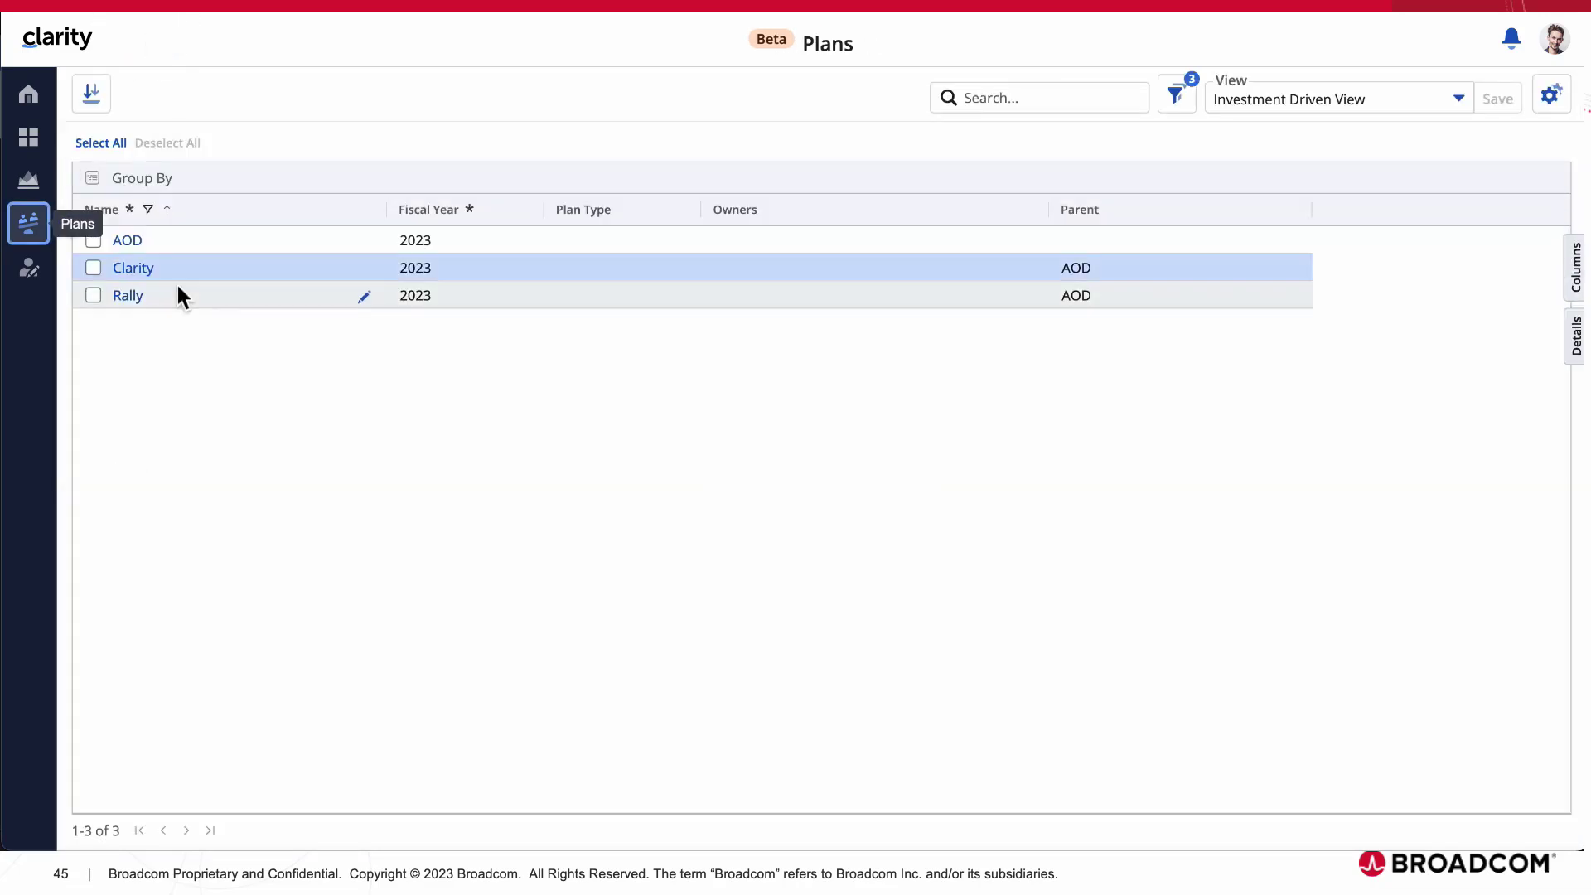
pyautogui.click(142, 271)
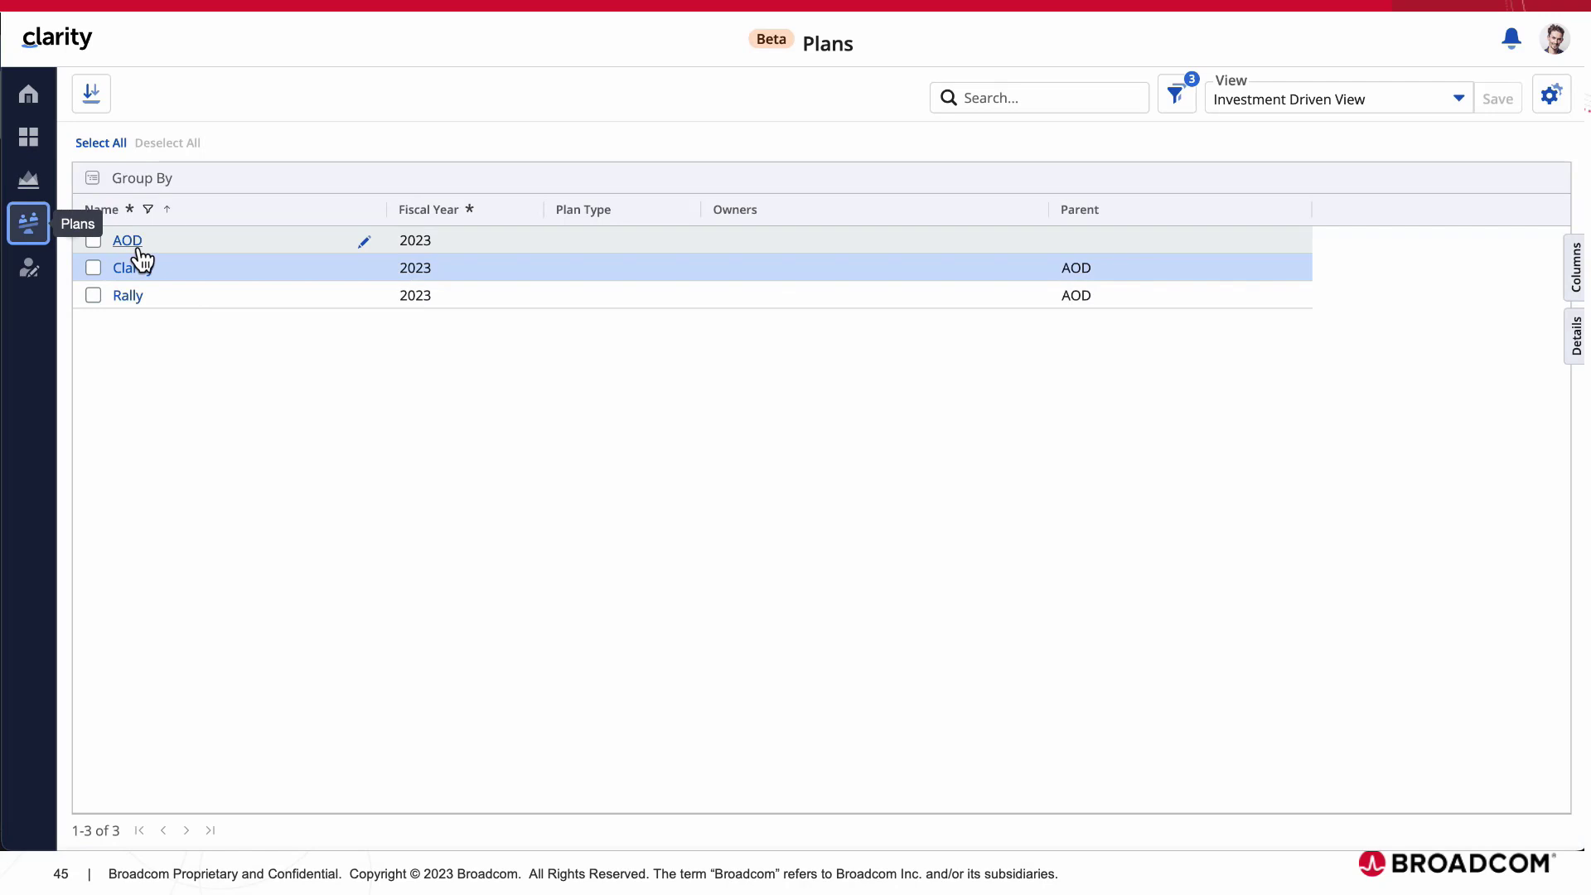
pyautogui.click(133, 242)
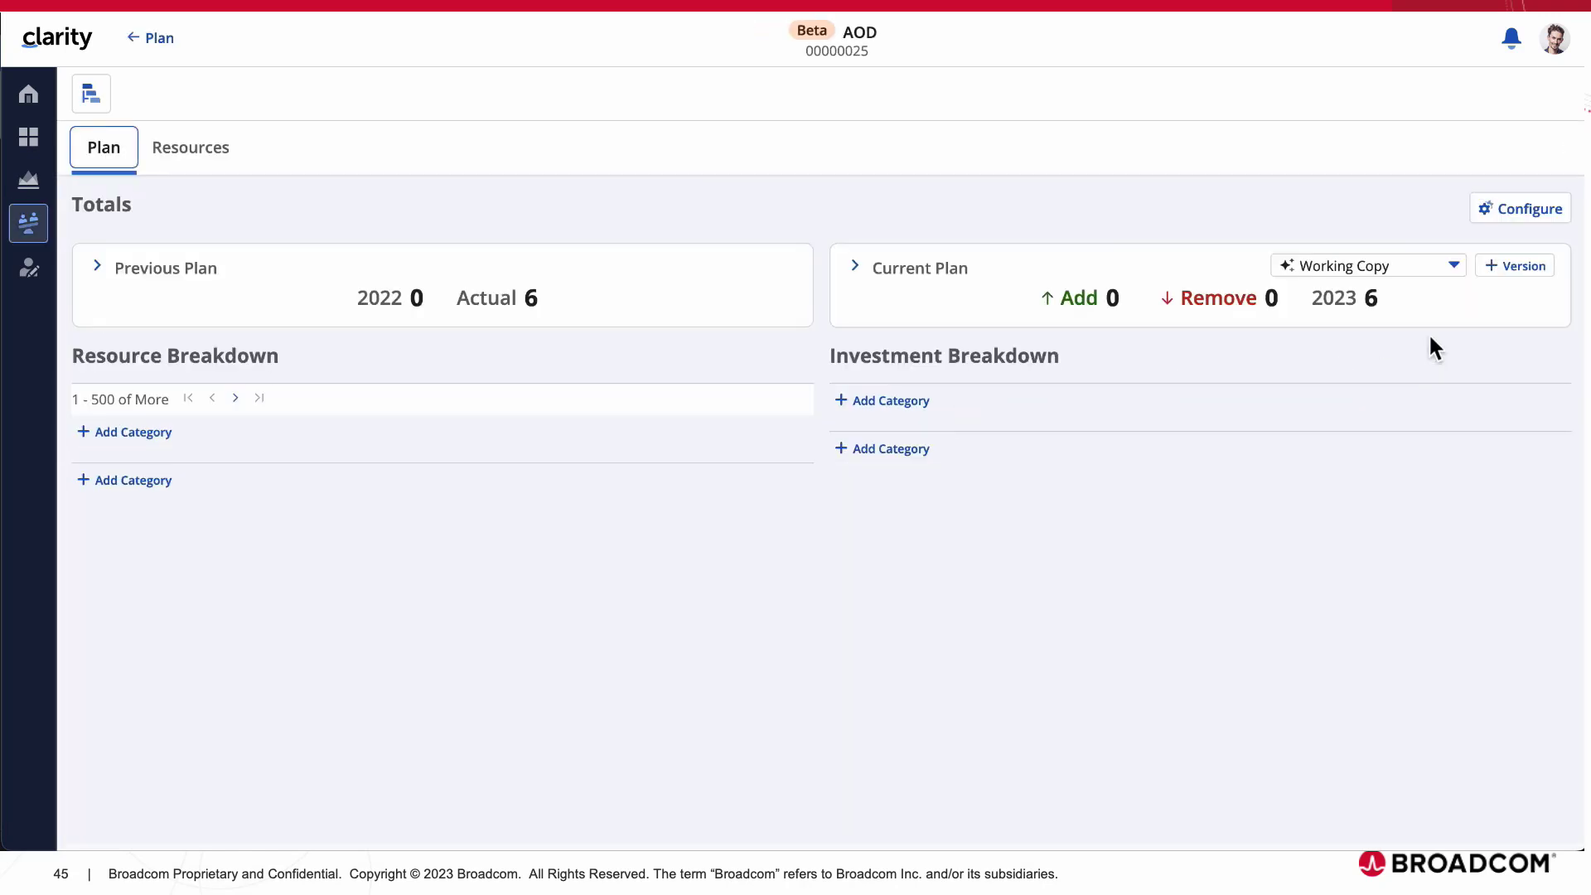
pyautogui.click(1518, 217)
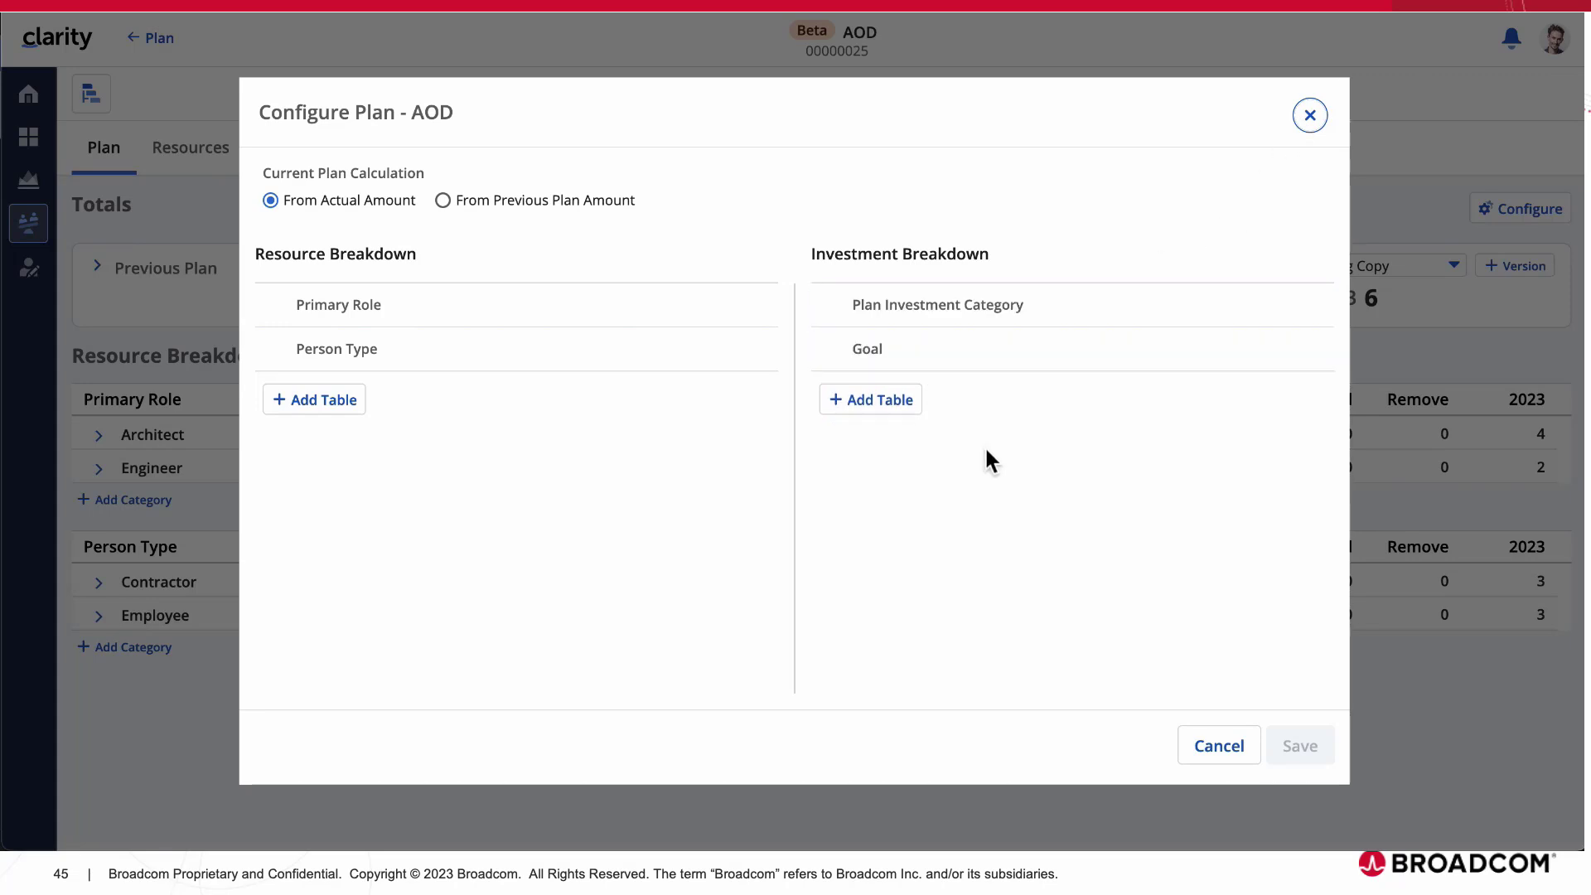
pyautogui.moveTo(1014, 361)
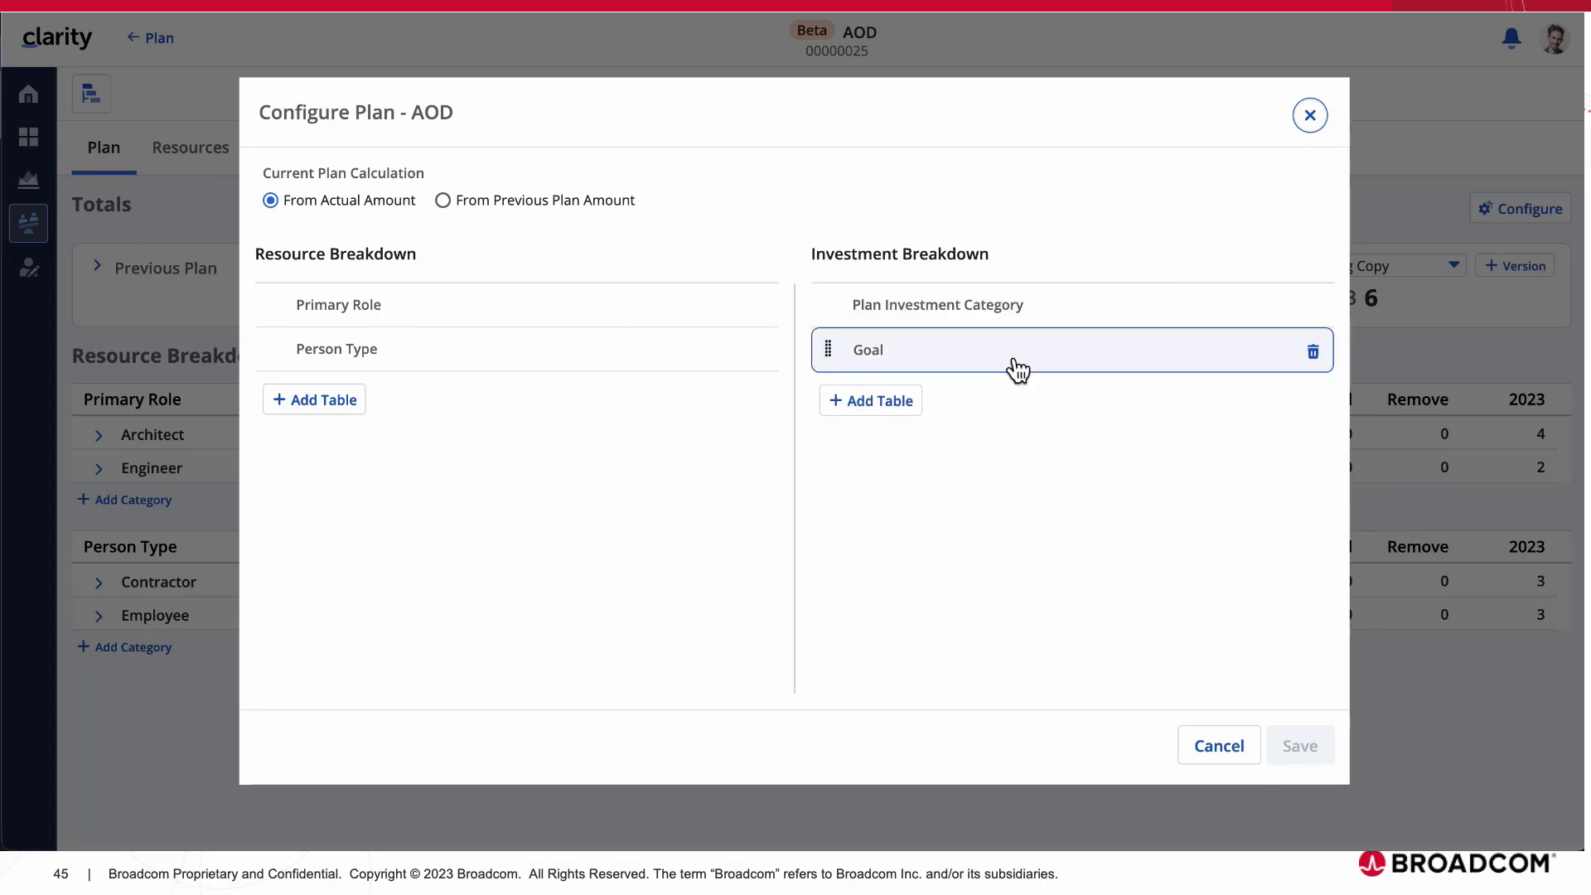
pyautogui.click(866, 405)
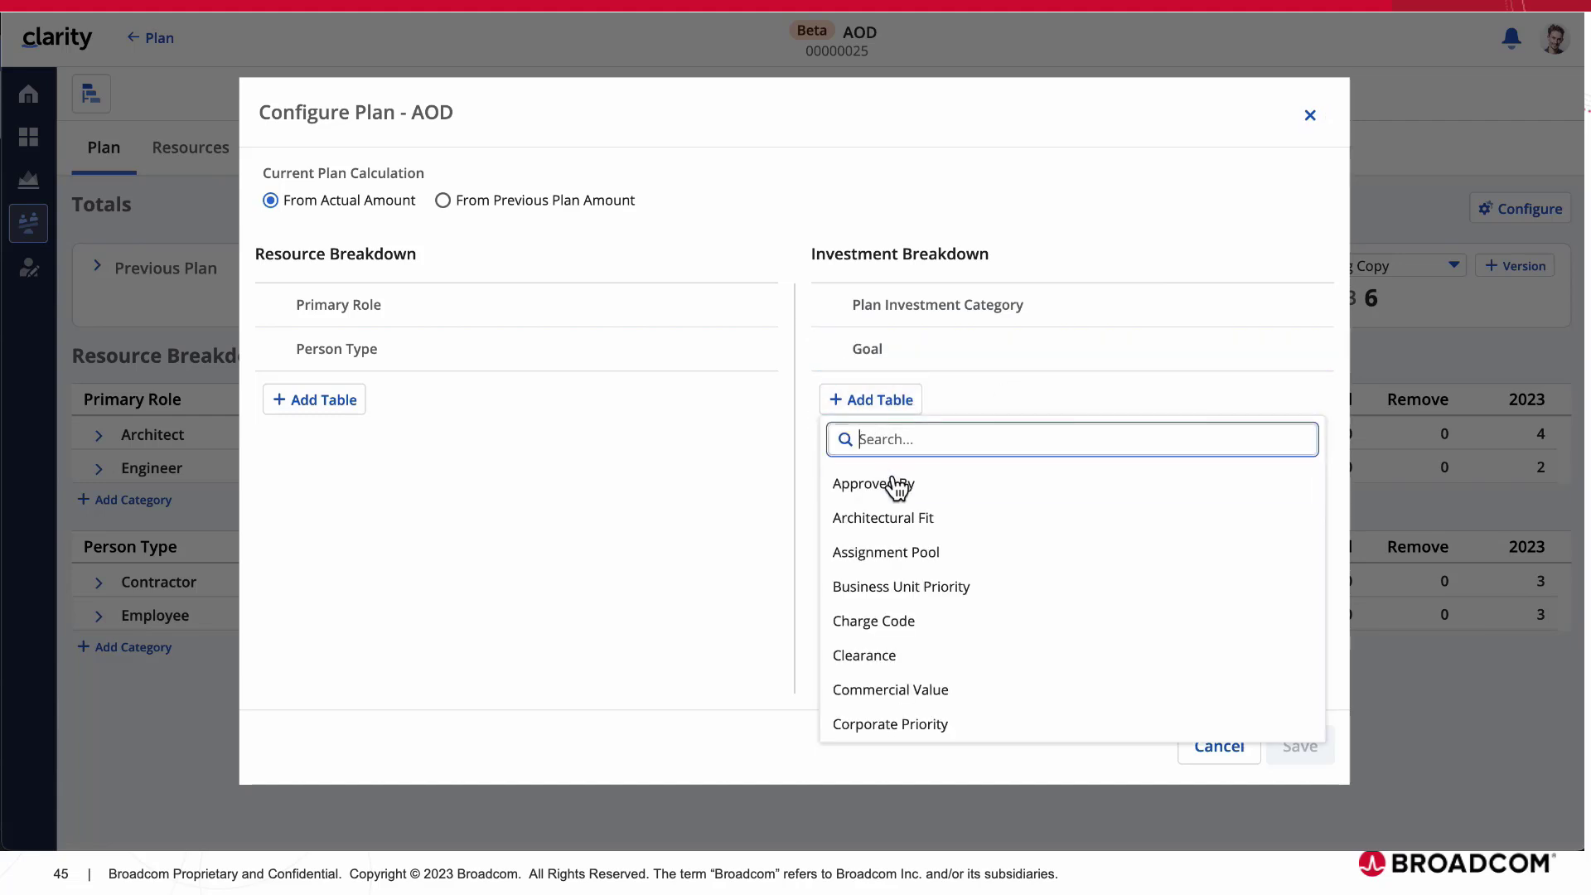
pyautogui.scroll(-5, 889, 530)
pyautogui.scroll(-10, 885, 527)
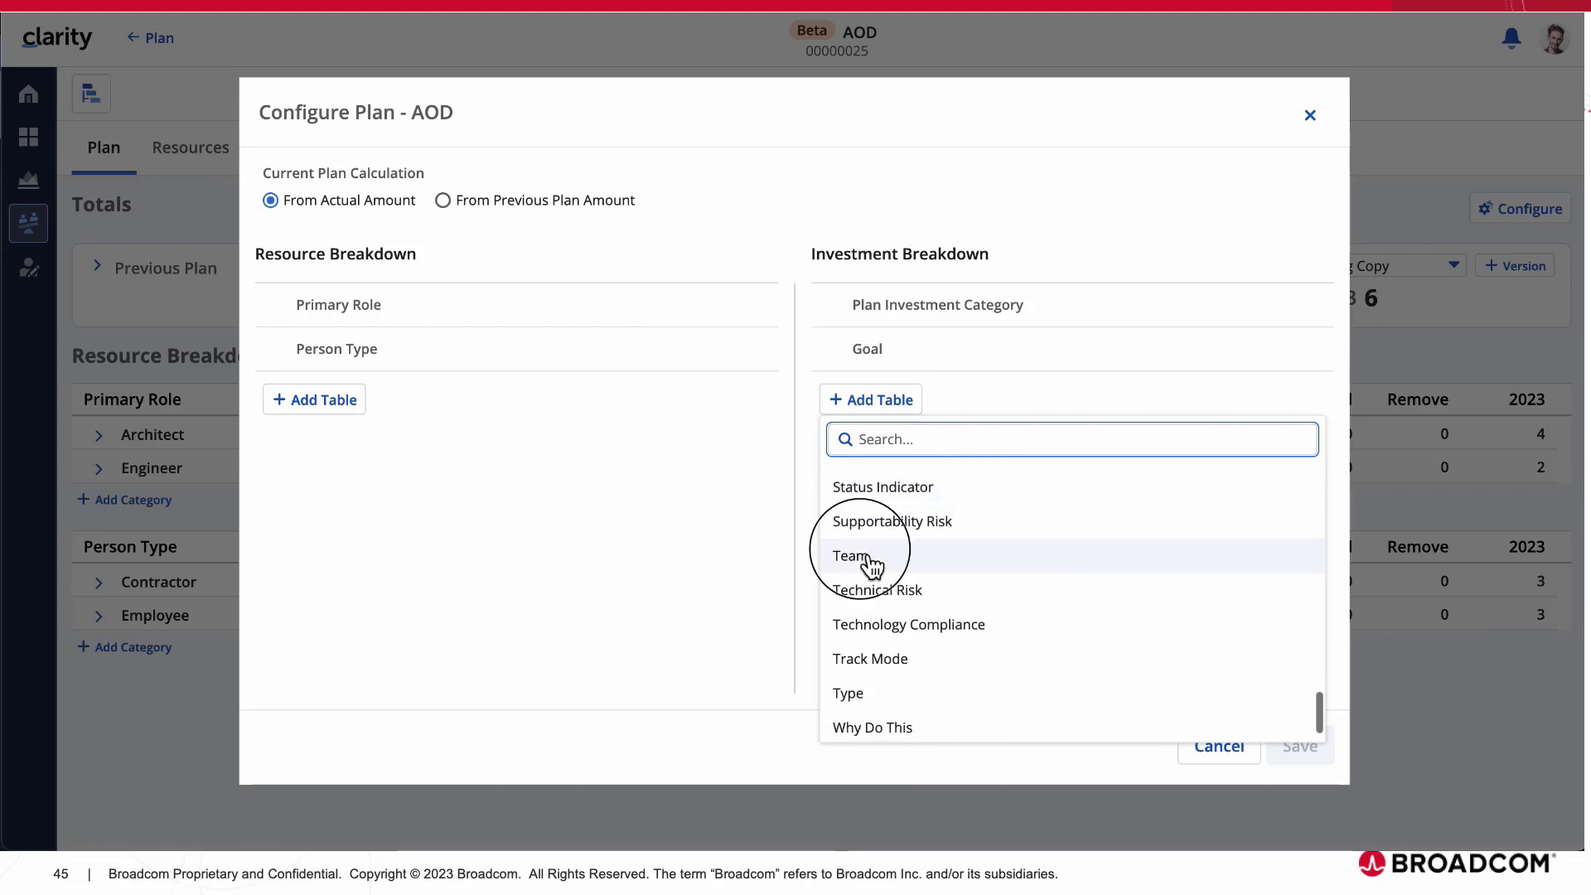
pyautogui.click(870, 563)
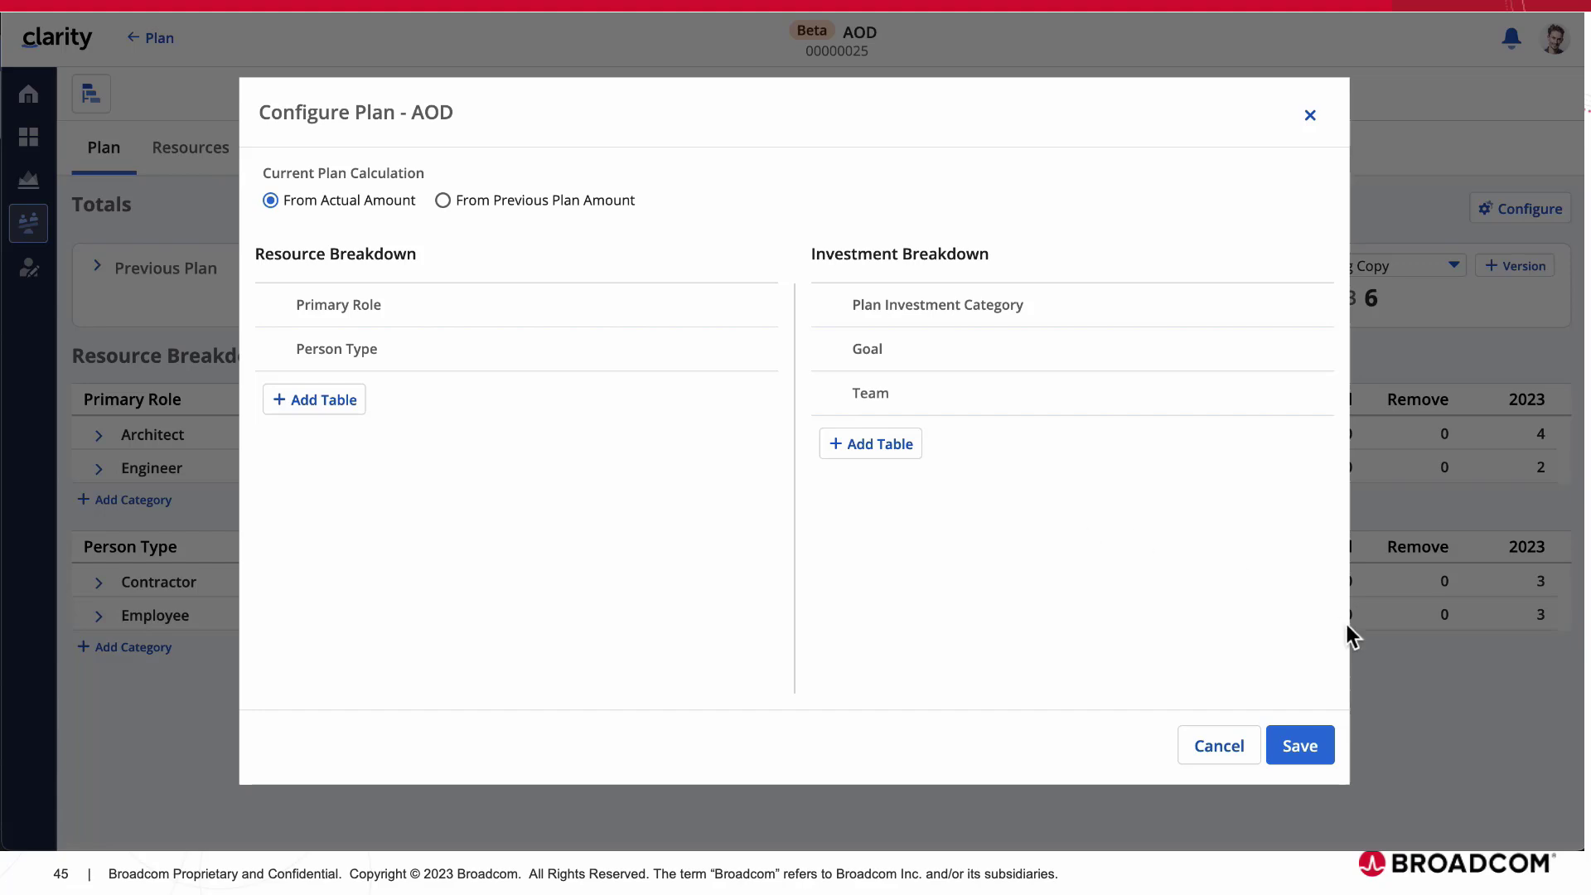
pyautogui.click(1299, 752)
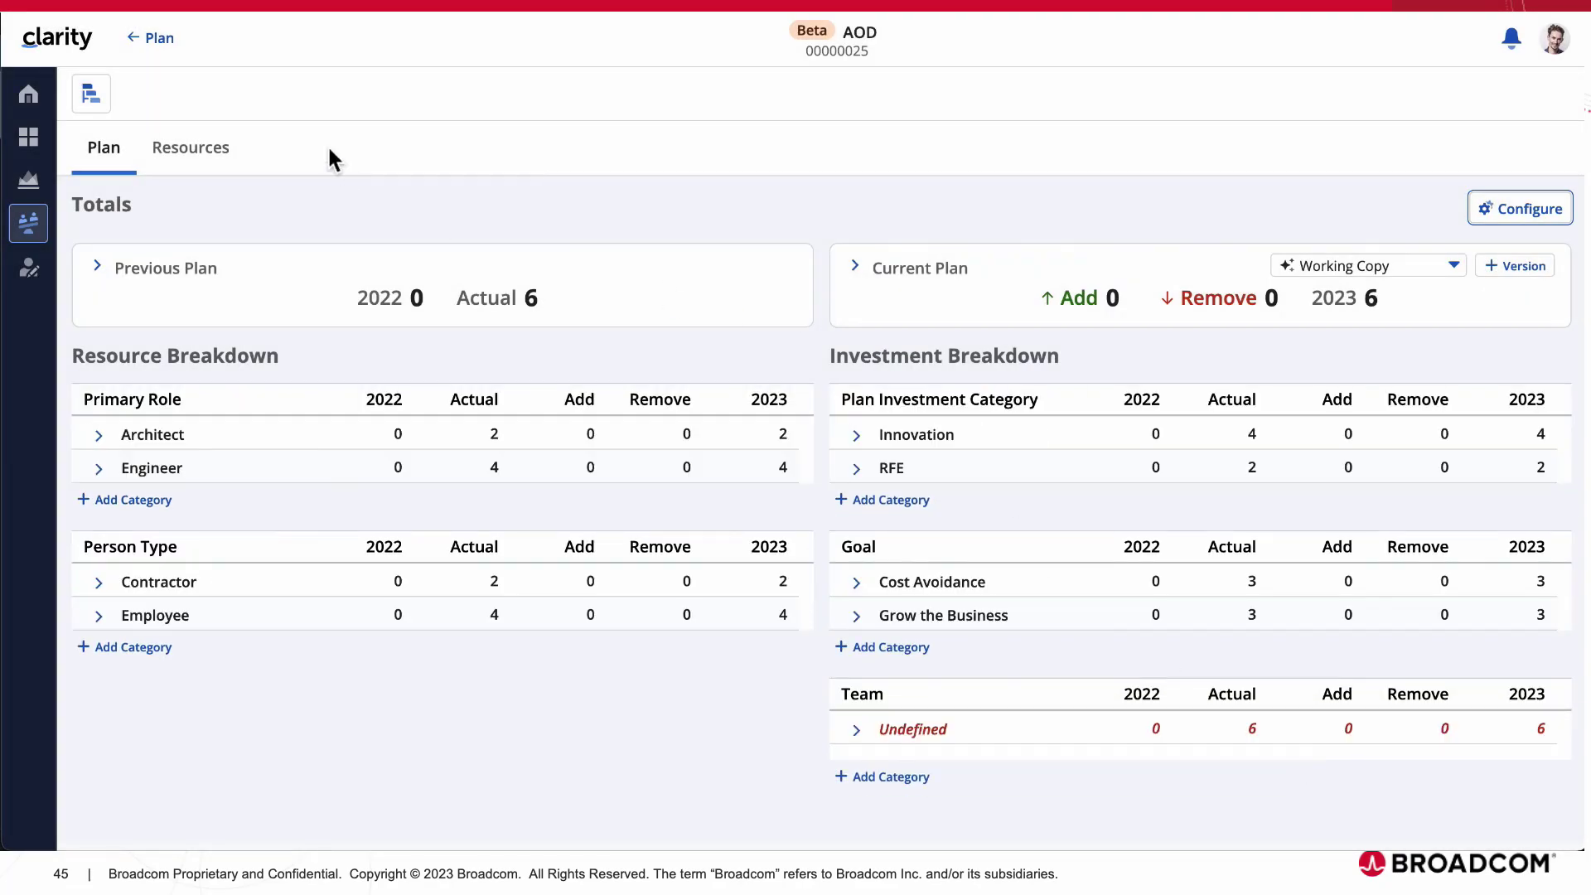
# Reopen the Clarity plan and add the Crushers and Jaguars categories to its Team table
pyautogui.click(162, 41)
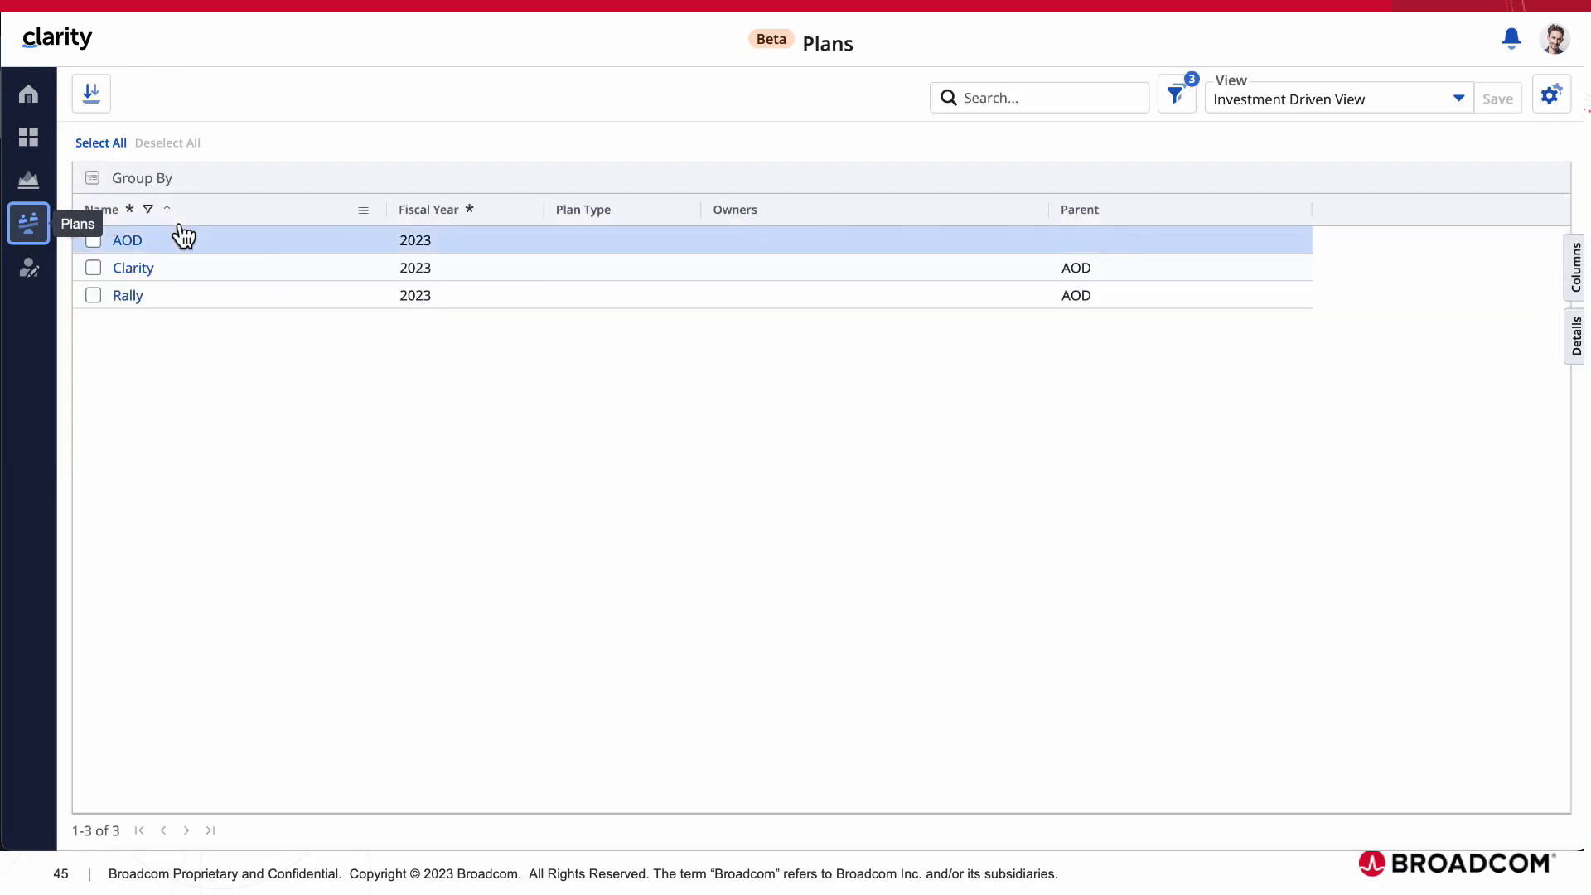
pyautogui.click(136, 268)
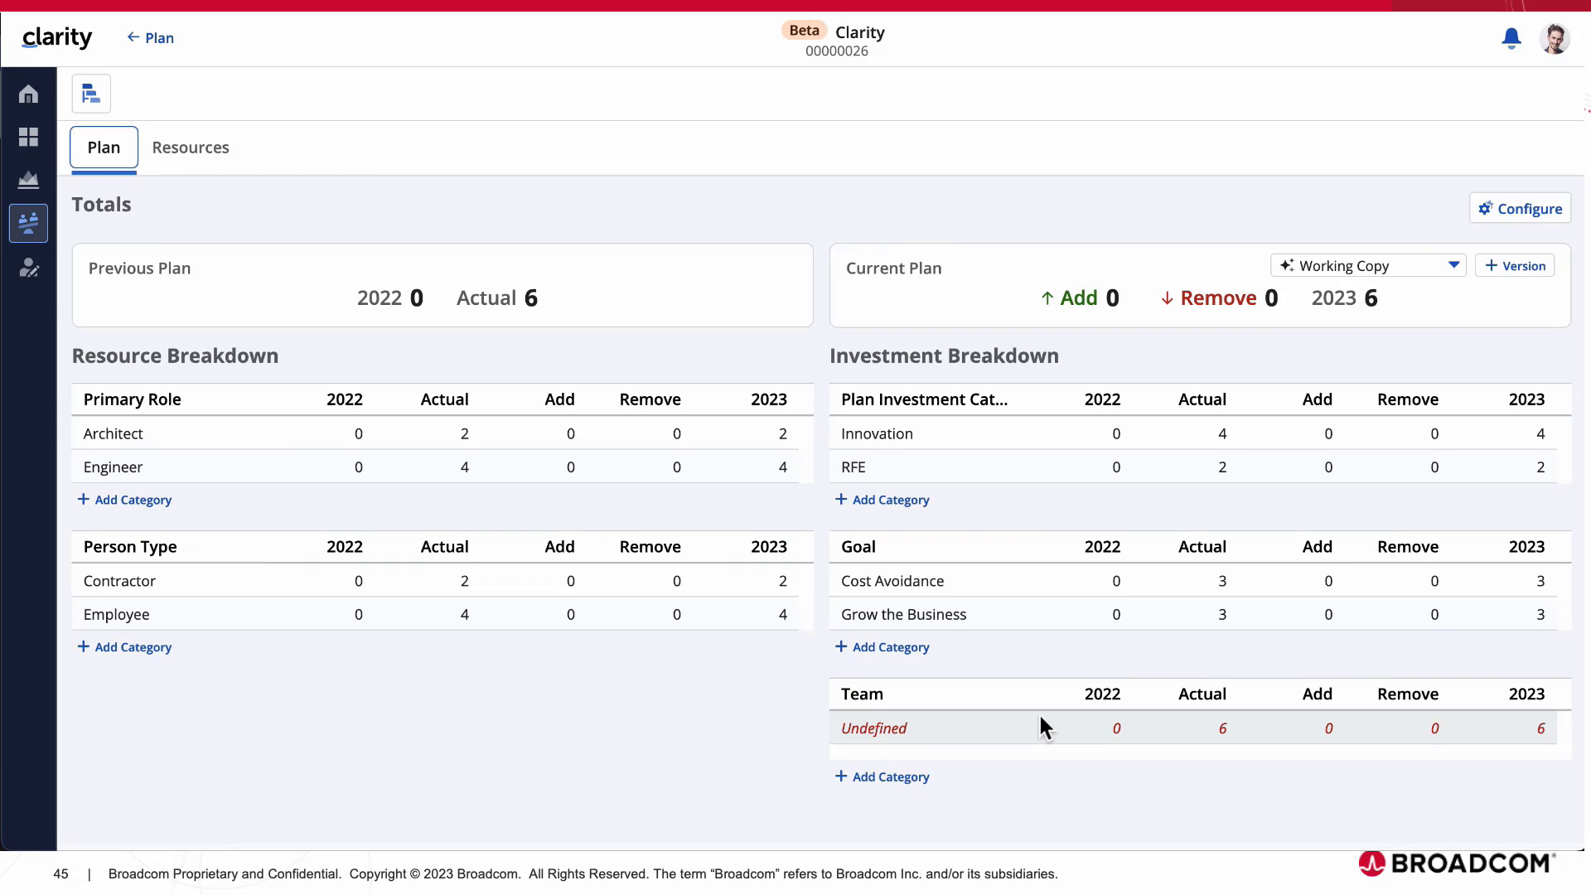
pyautogui.click(891, 787)
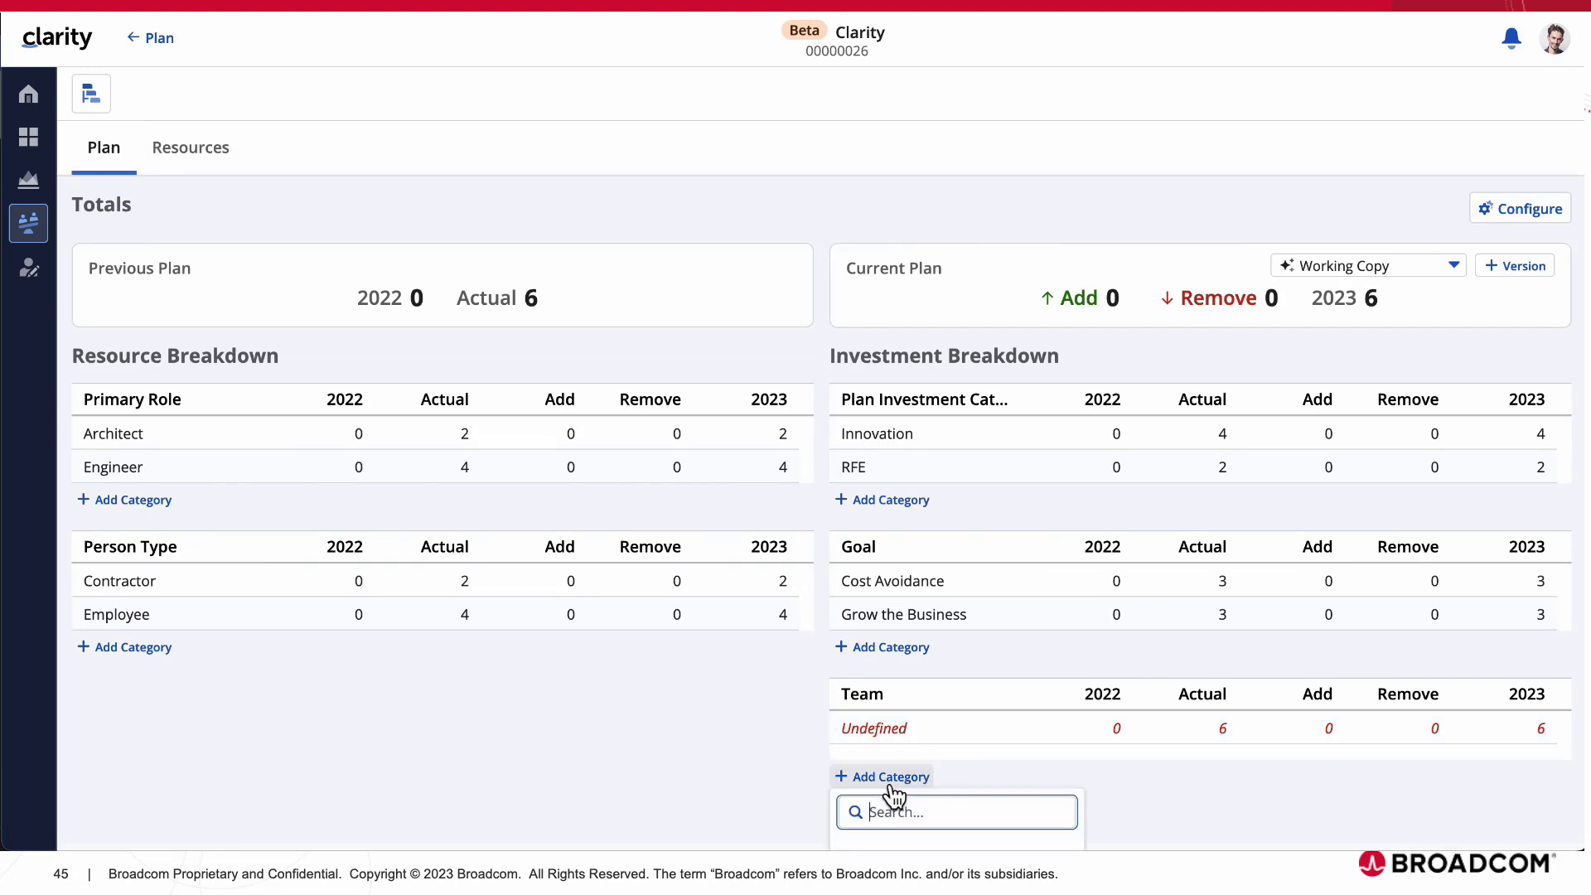
pyautogui.click(874, 644)
pyautogui.click(894, 796)
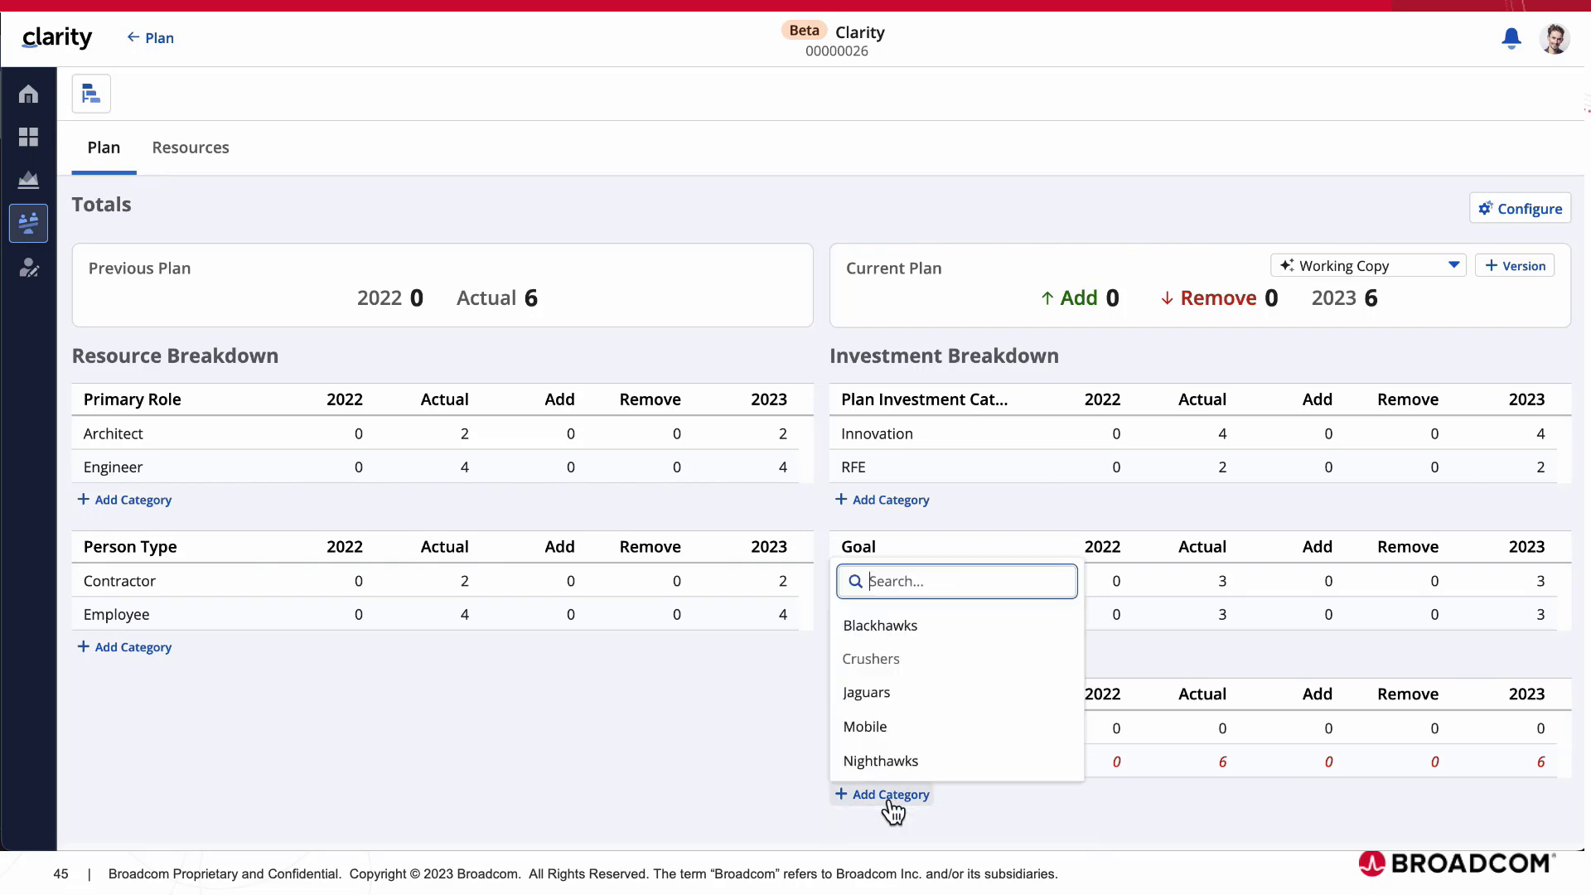
pyautogui.click(871, 700)
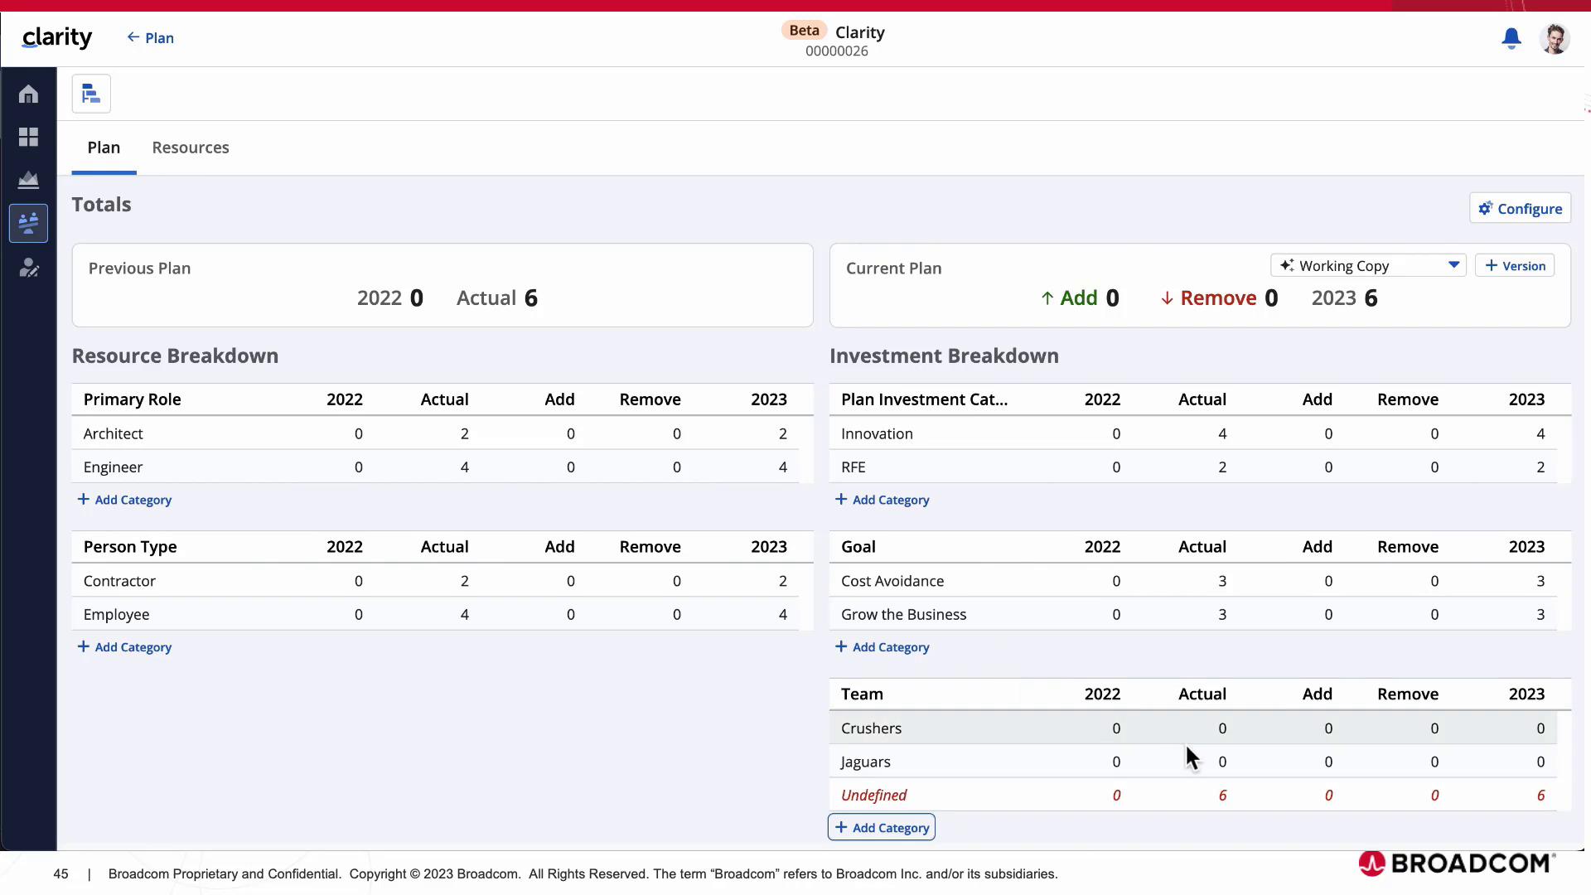
# Set the Actual amounts of the Jaguars and Crushers teams to 3 each and reload the plan breakdown
pyautogui.click(1223, 763)
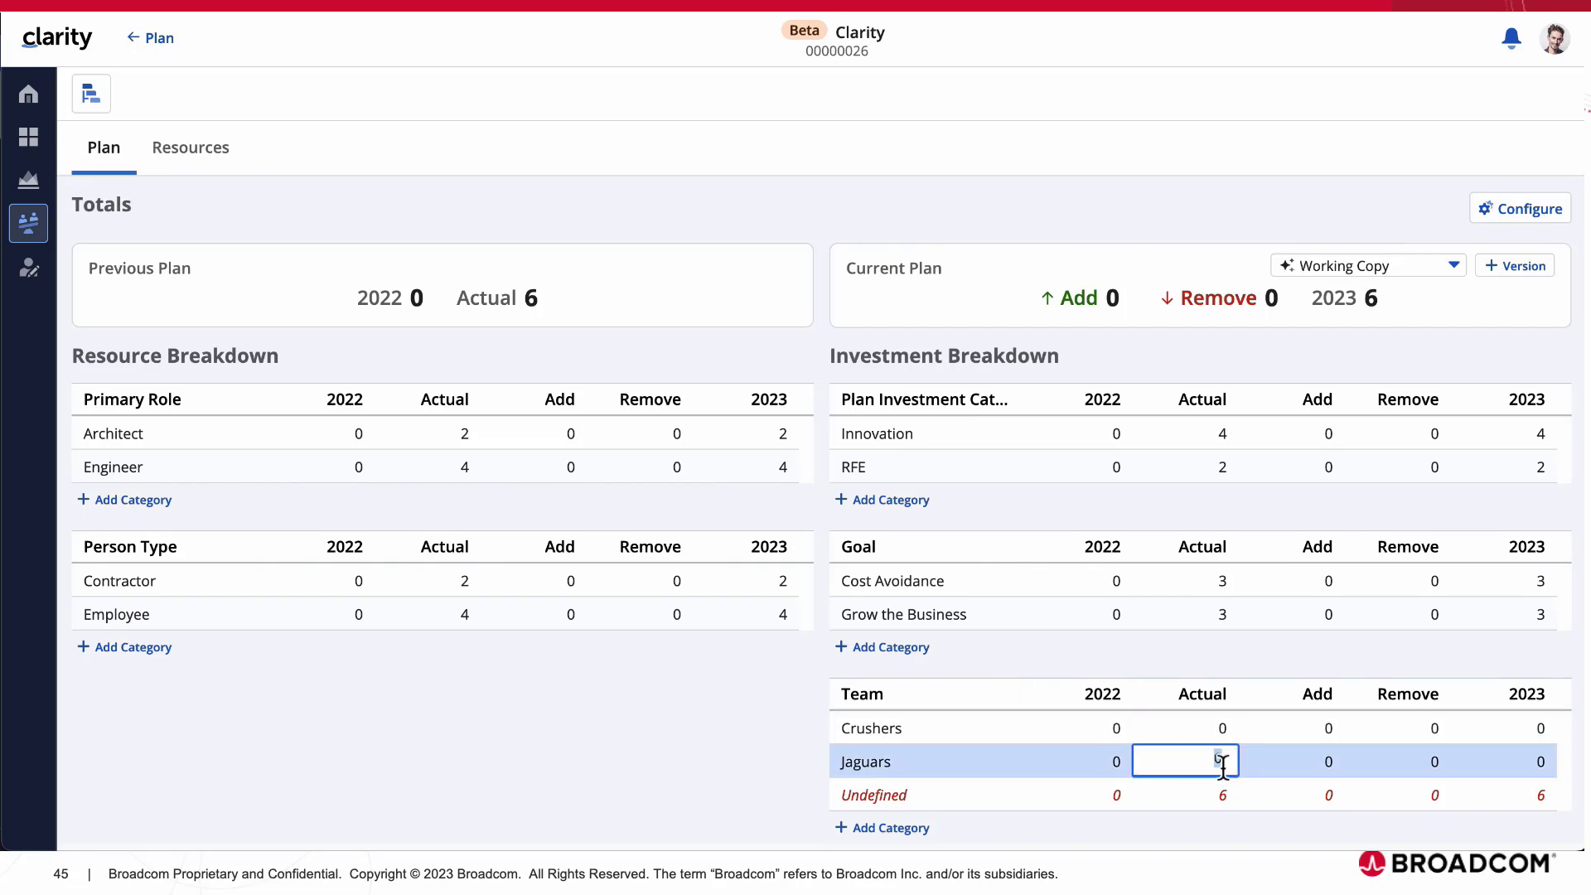
pyautogui.write('3')
pyautogui.click(1223, 728)
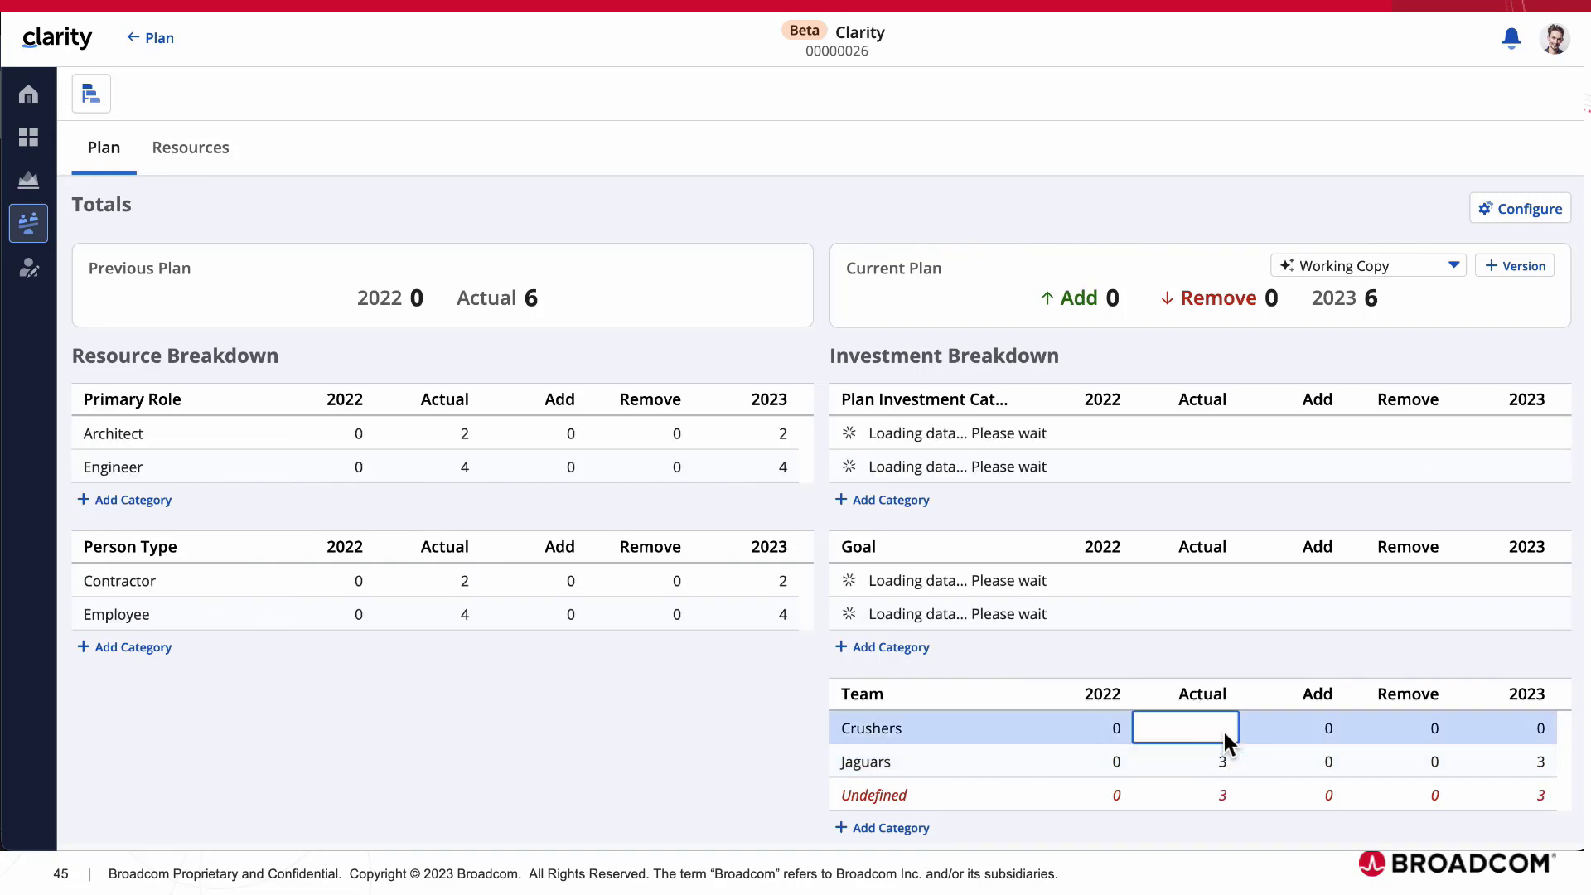
pyautogui.write('3')
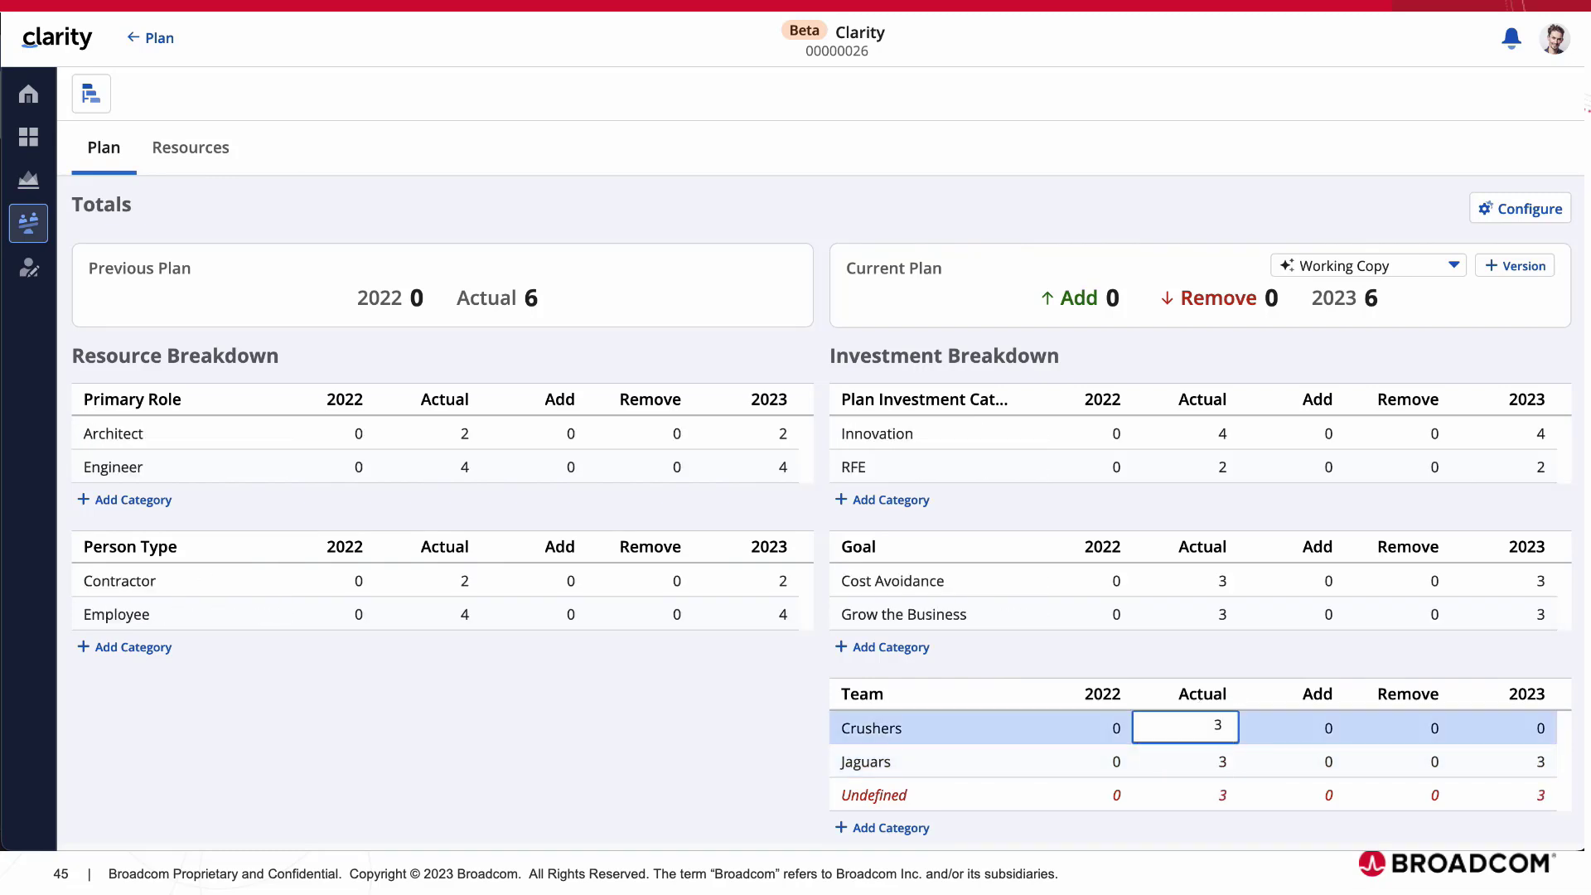
pyautogui.press('Return')
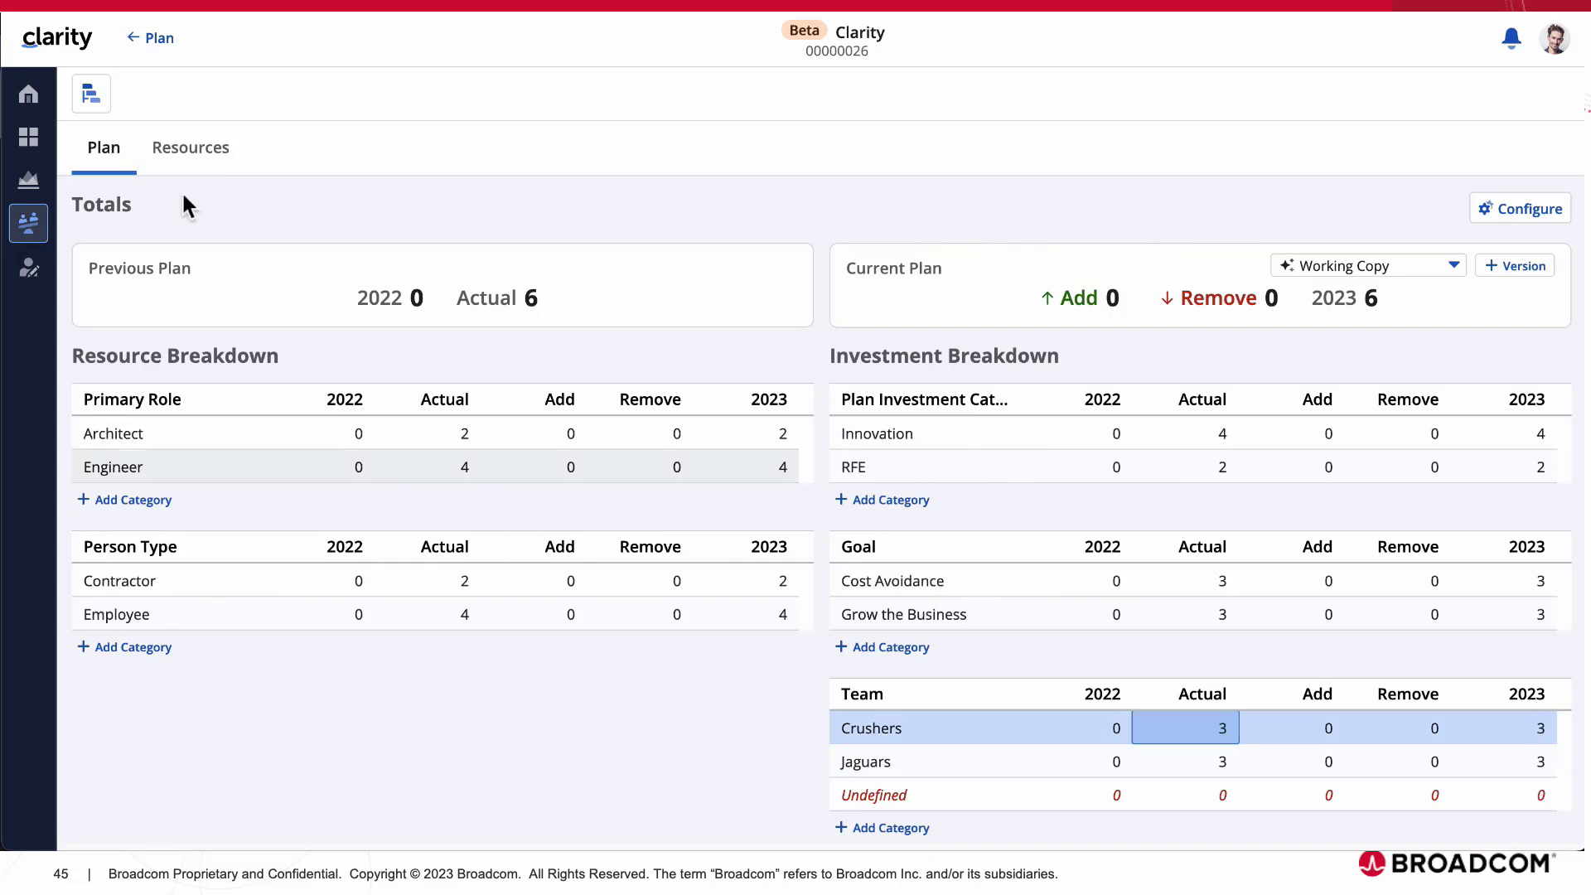
pyautogui.click(187, 154)
pyautogui.click(107, 151)
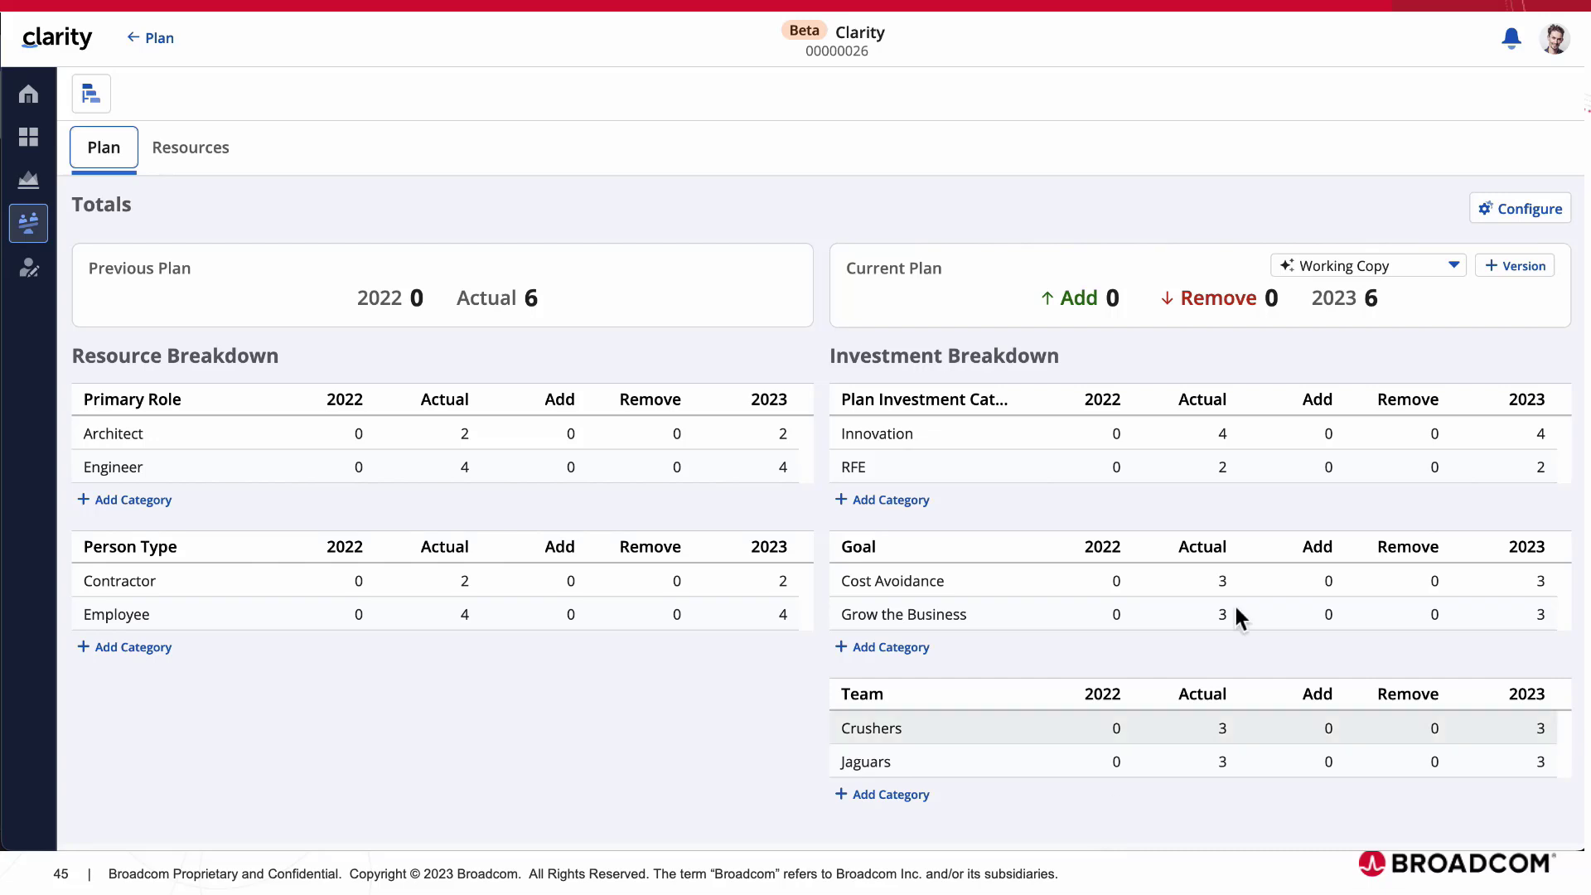
# Preview the Clarity plan's Baseline version and restore it over the Working Copy
pyautogui.click(1451, 275)
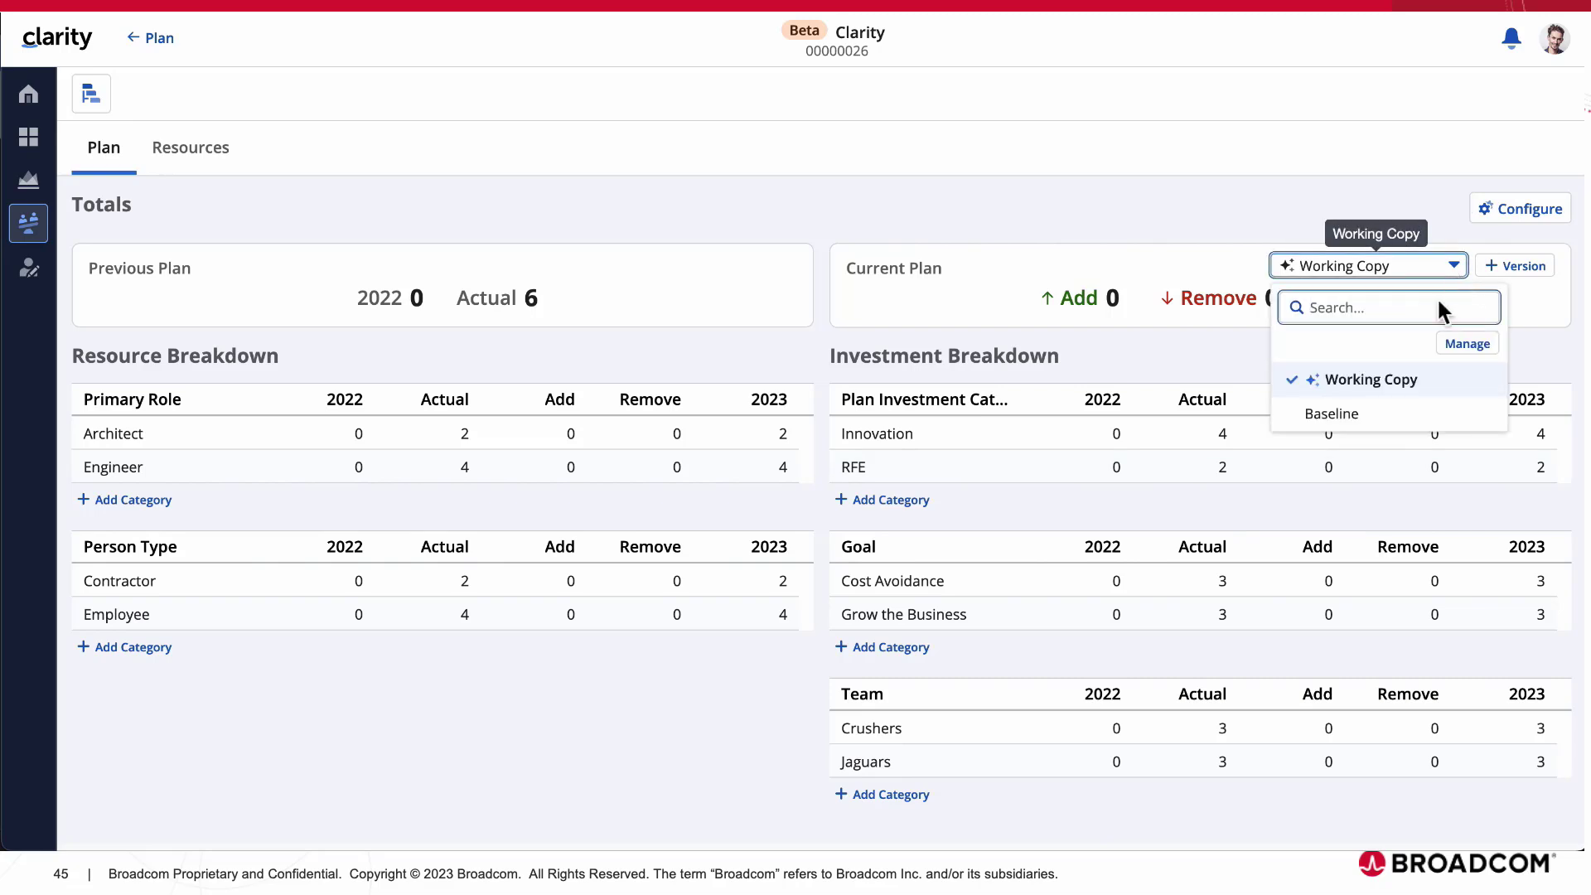
pyautogui.click(1342, 412)
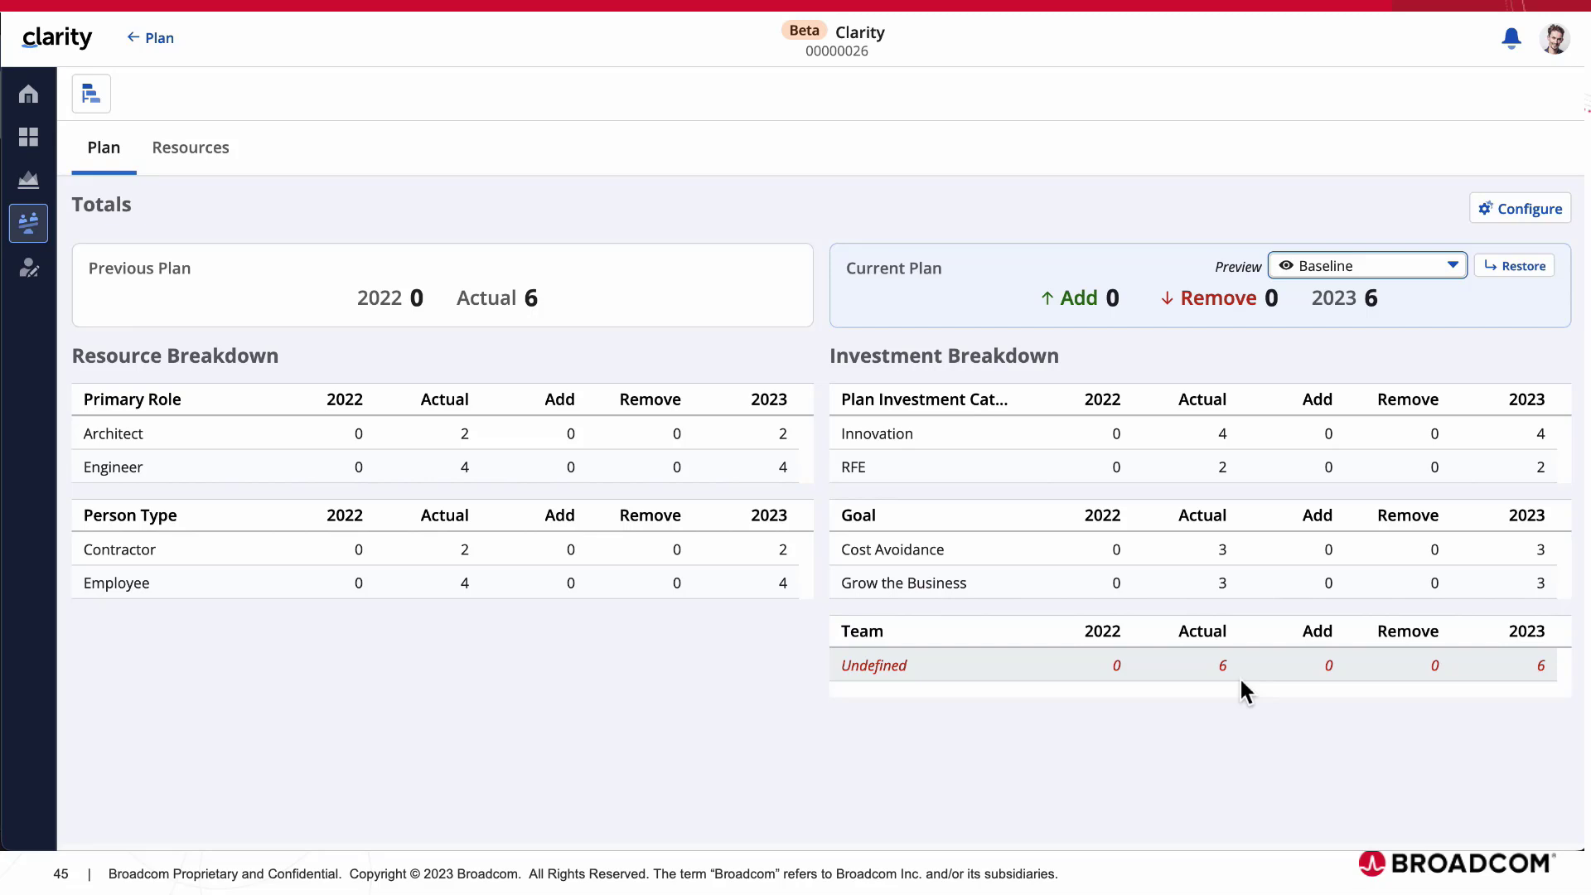
pyautogui.click(1218, 732)
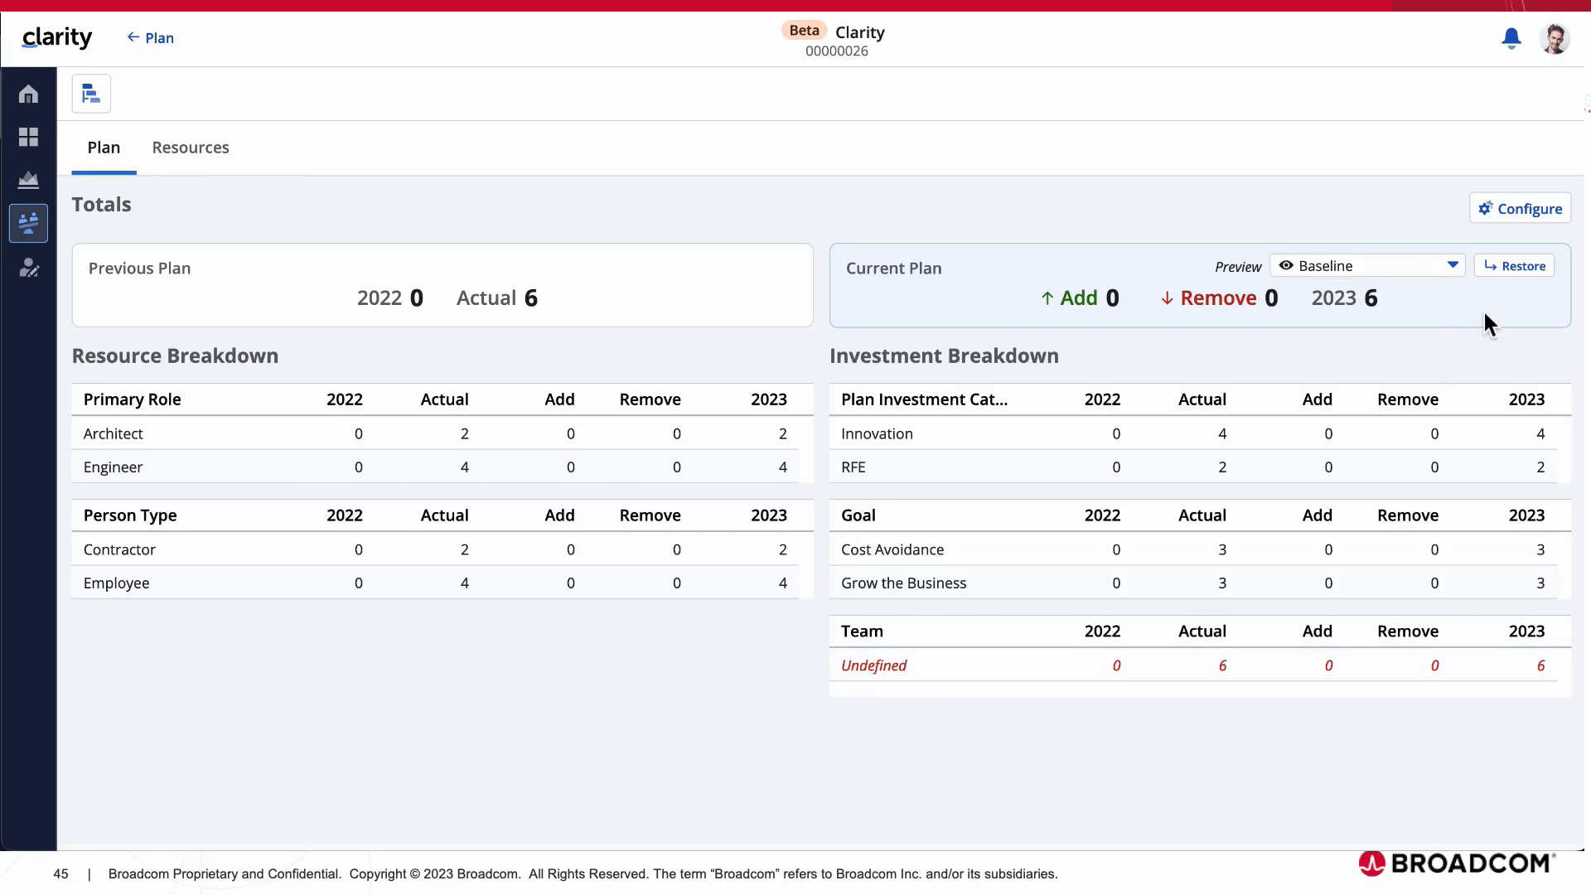
pyautogui.click(1520, 276)
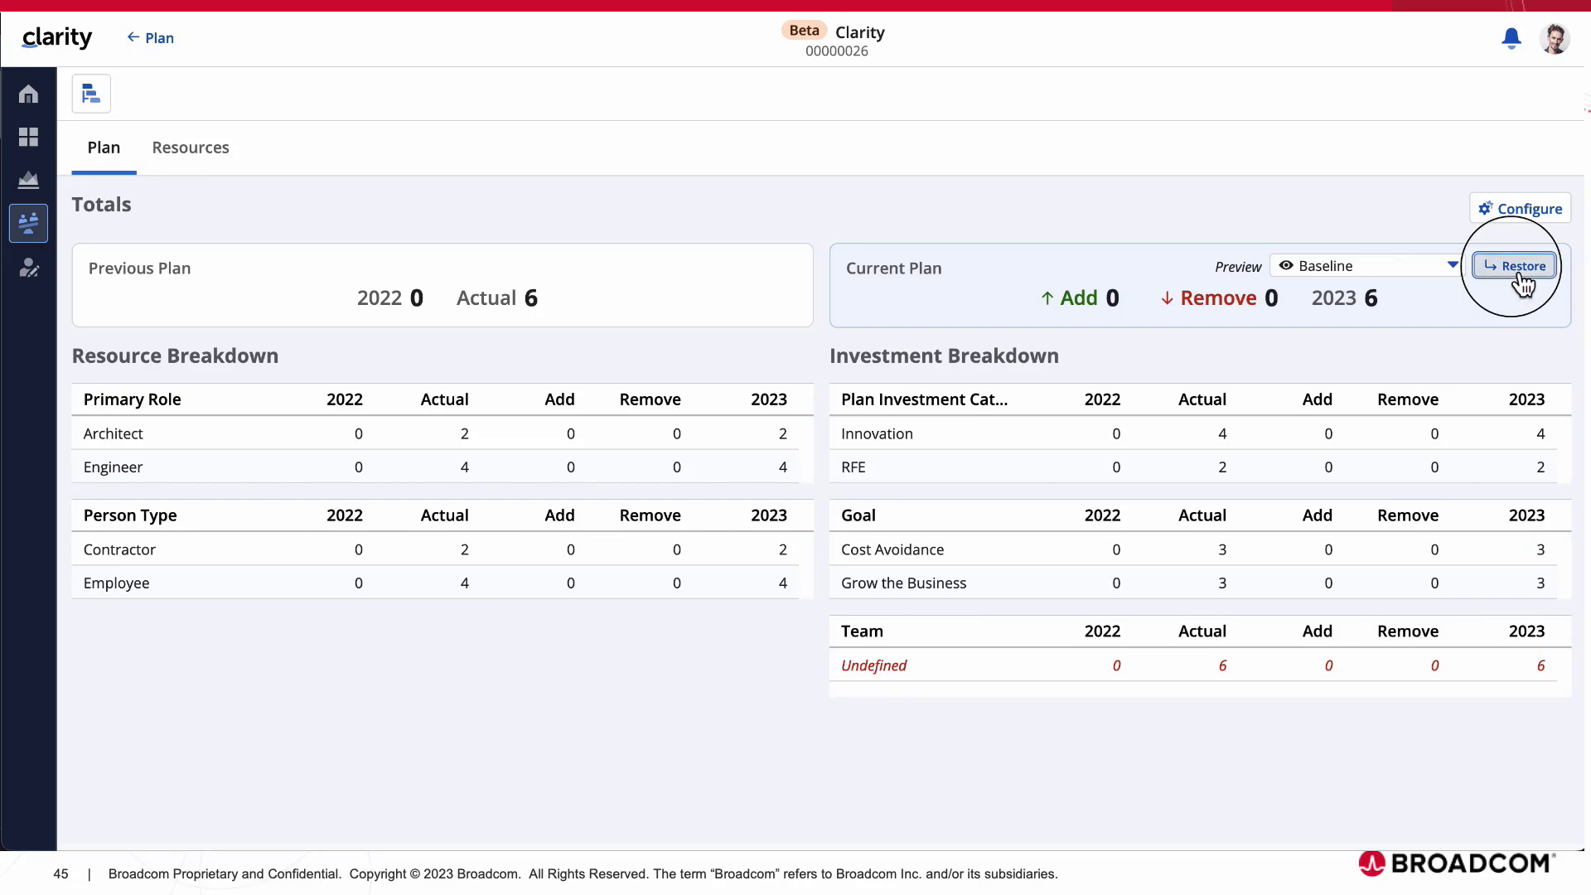
pyautogui.click(1515, 415)
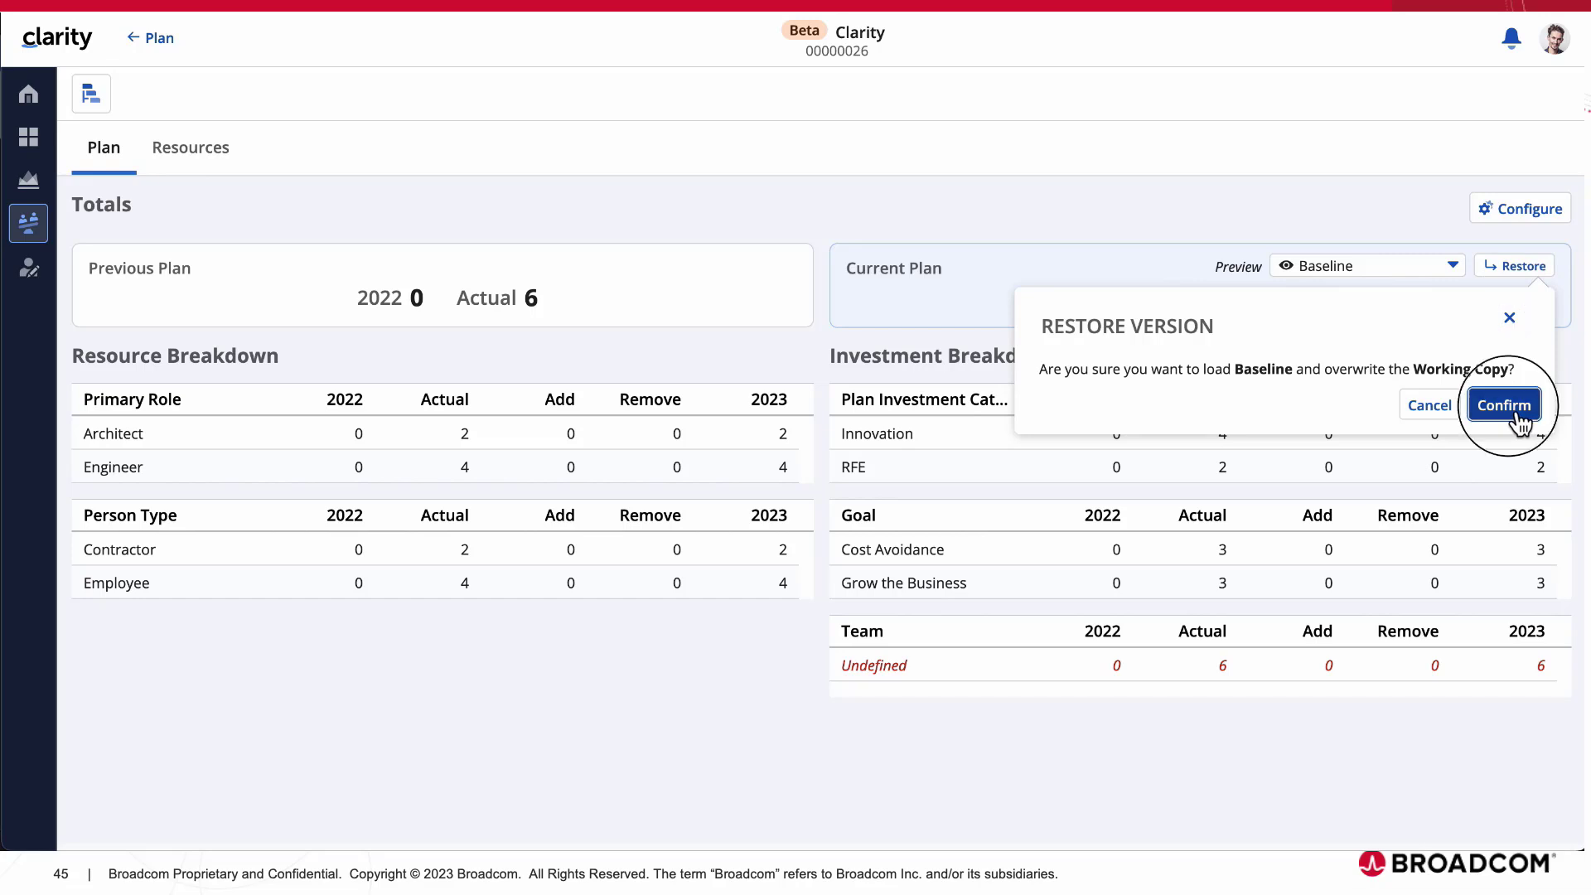